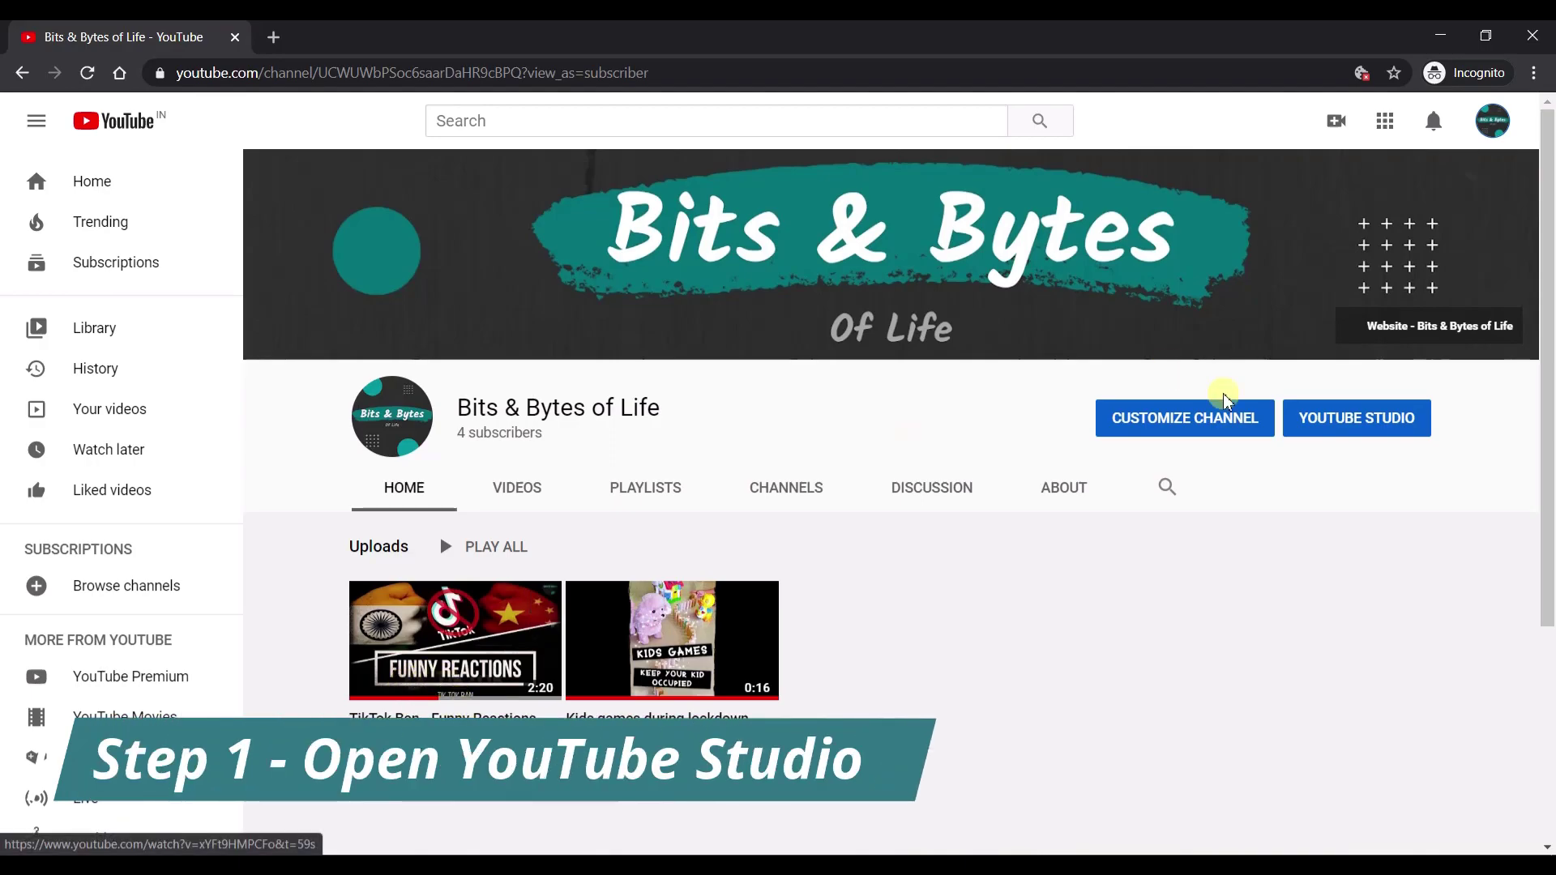
- Open YouTube Studio's Videos list and reveal the TikTok Ban video's copyright claim explanation
click(1329, 427)
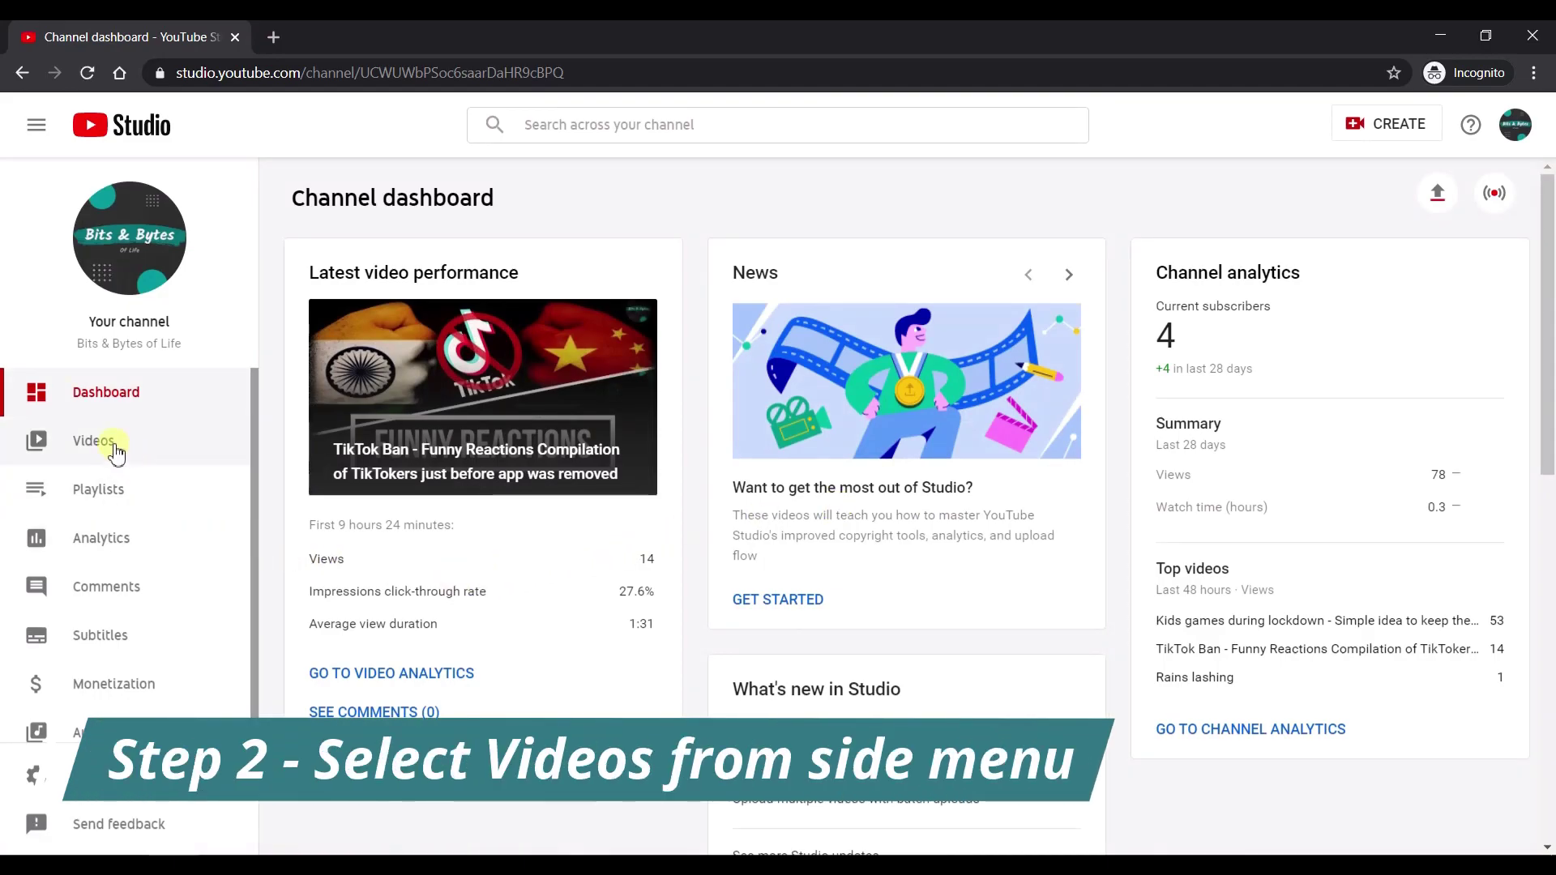
click(114, 446)
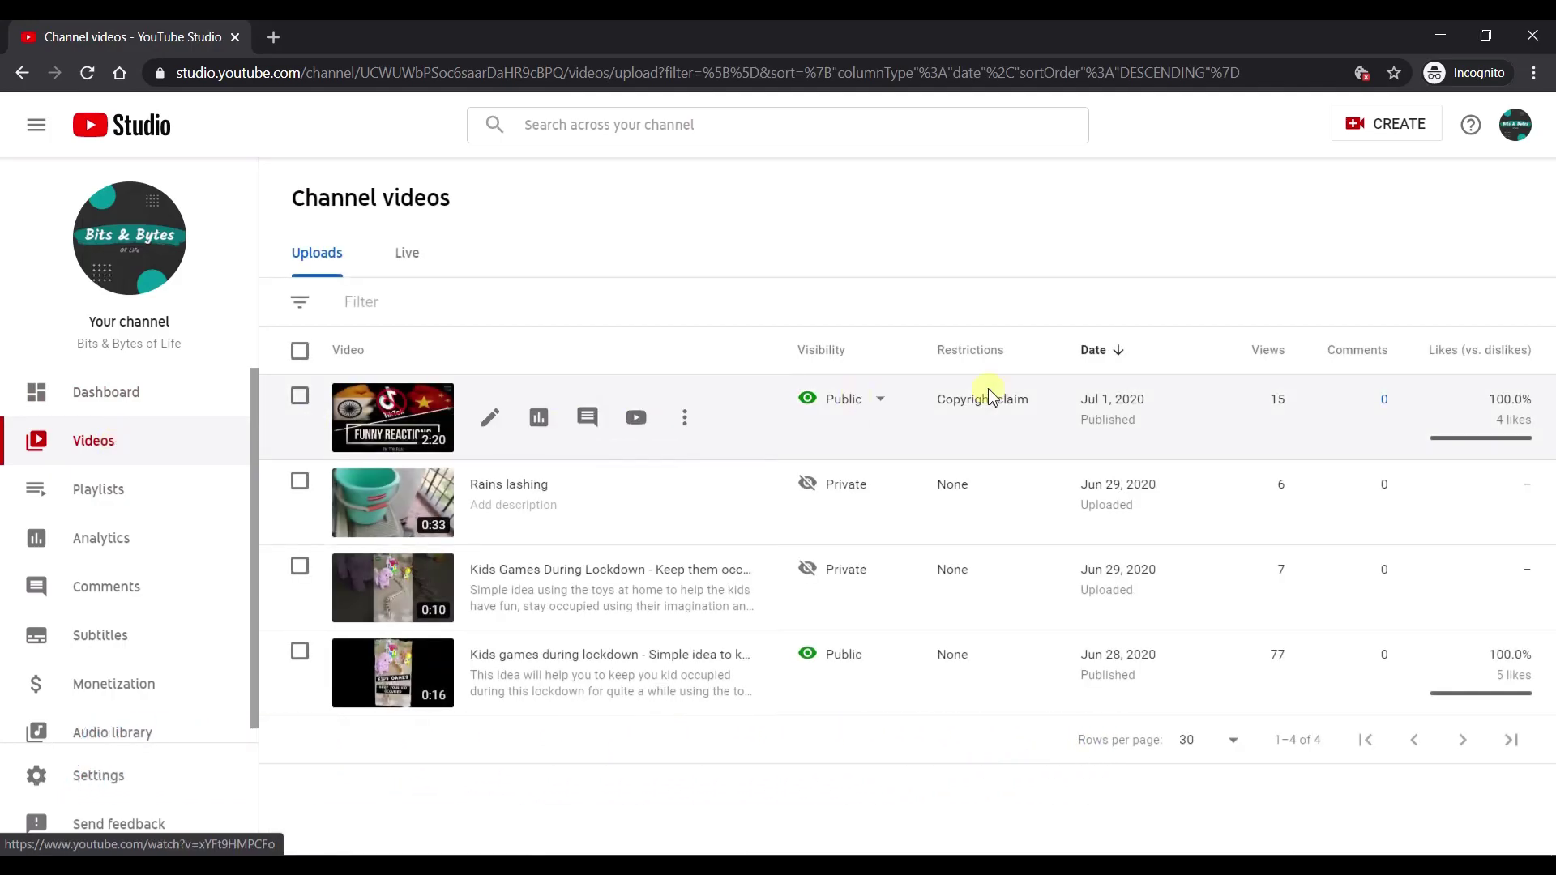
mouse_move(985, 403)
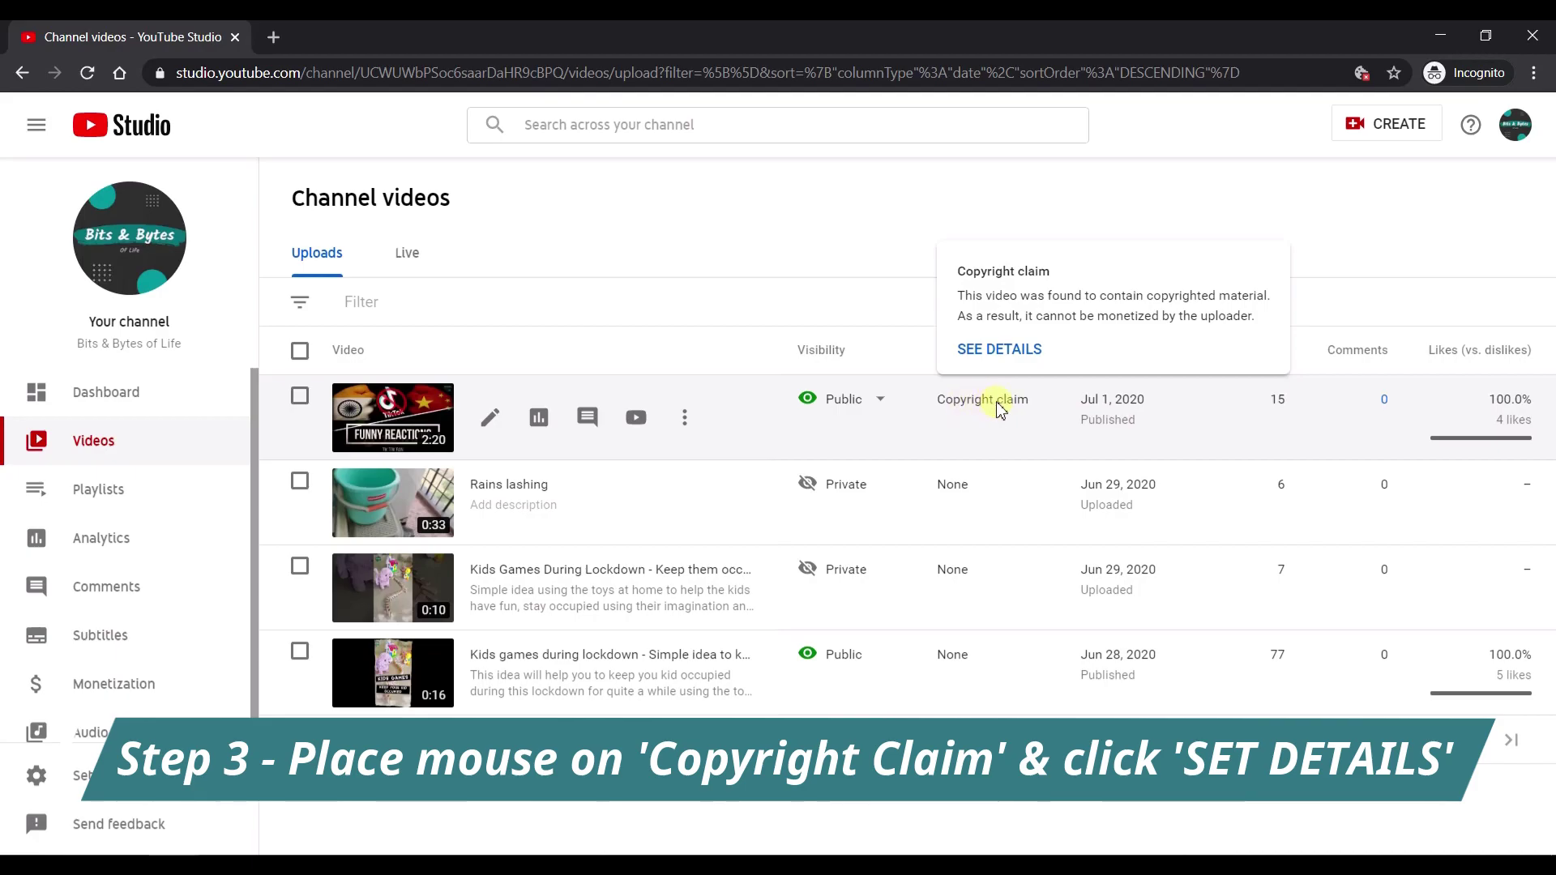
- Open the TikTok Ban claim details and choose Replace song for the Twist claim
click(996, 350)
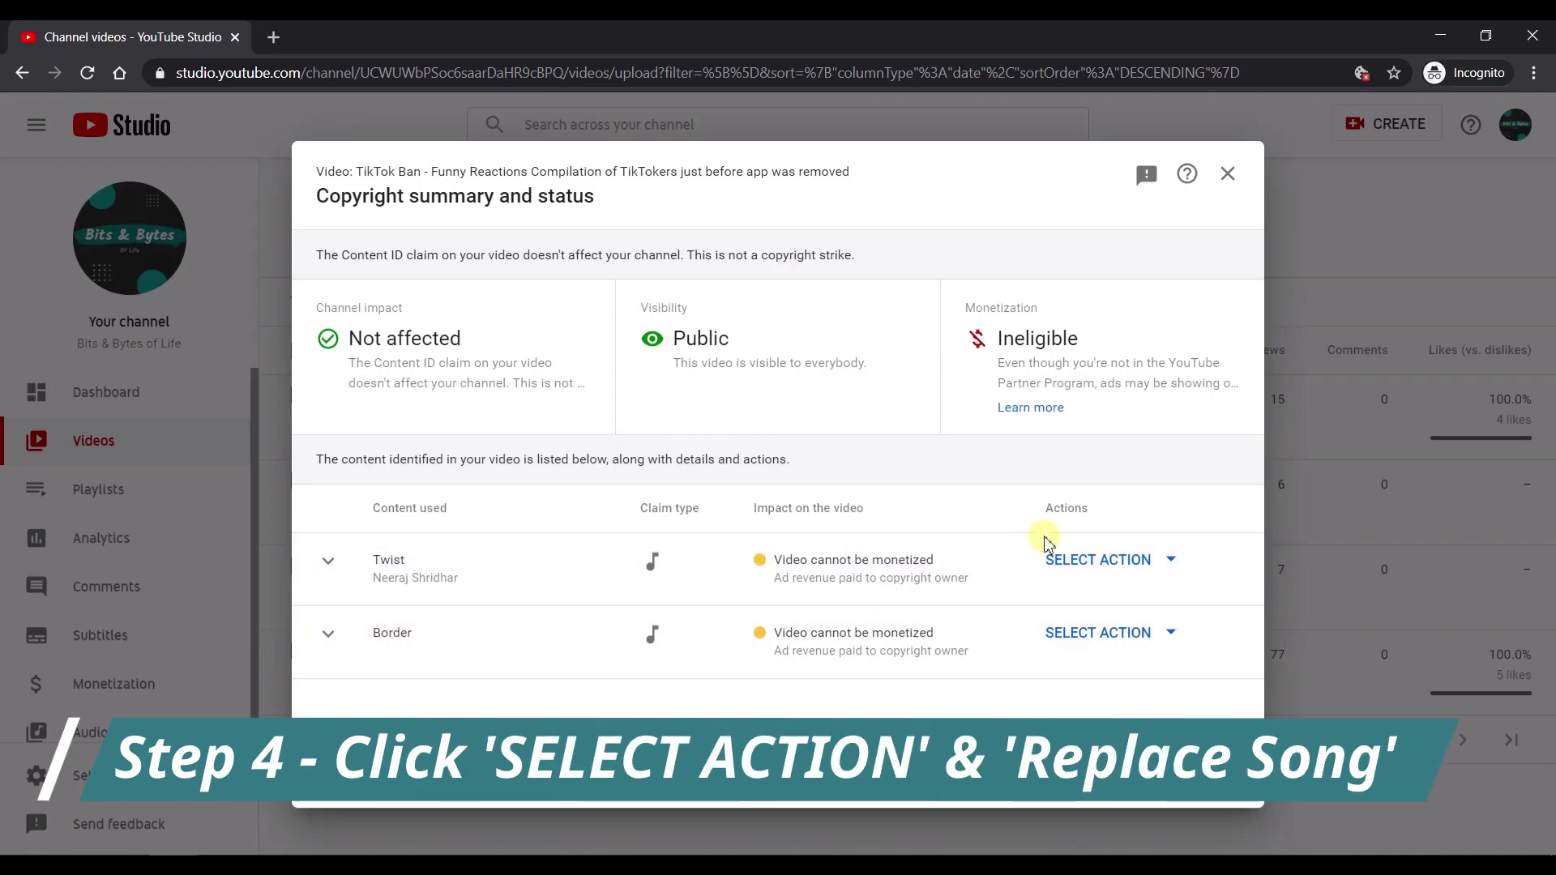
click(1126, 565)
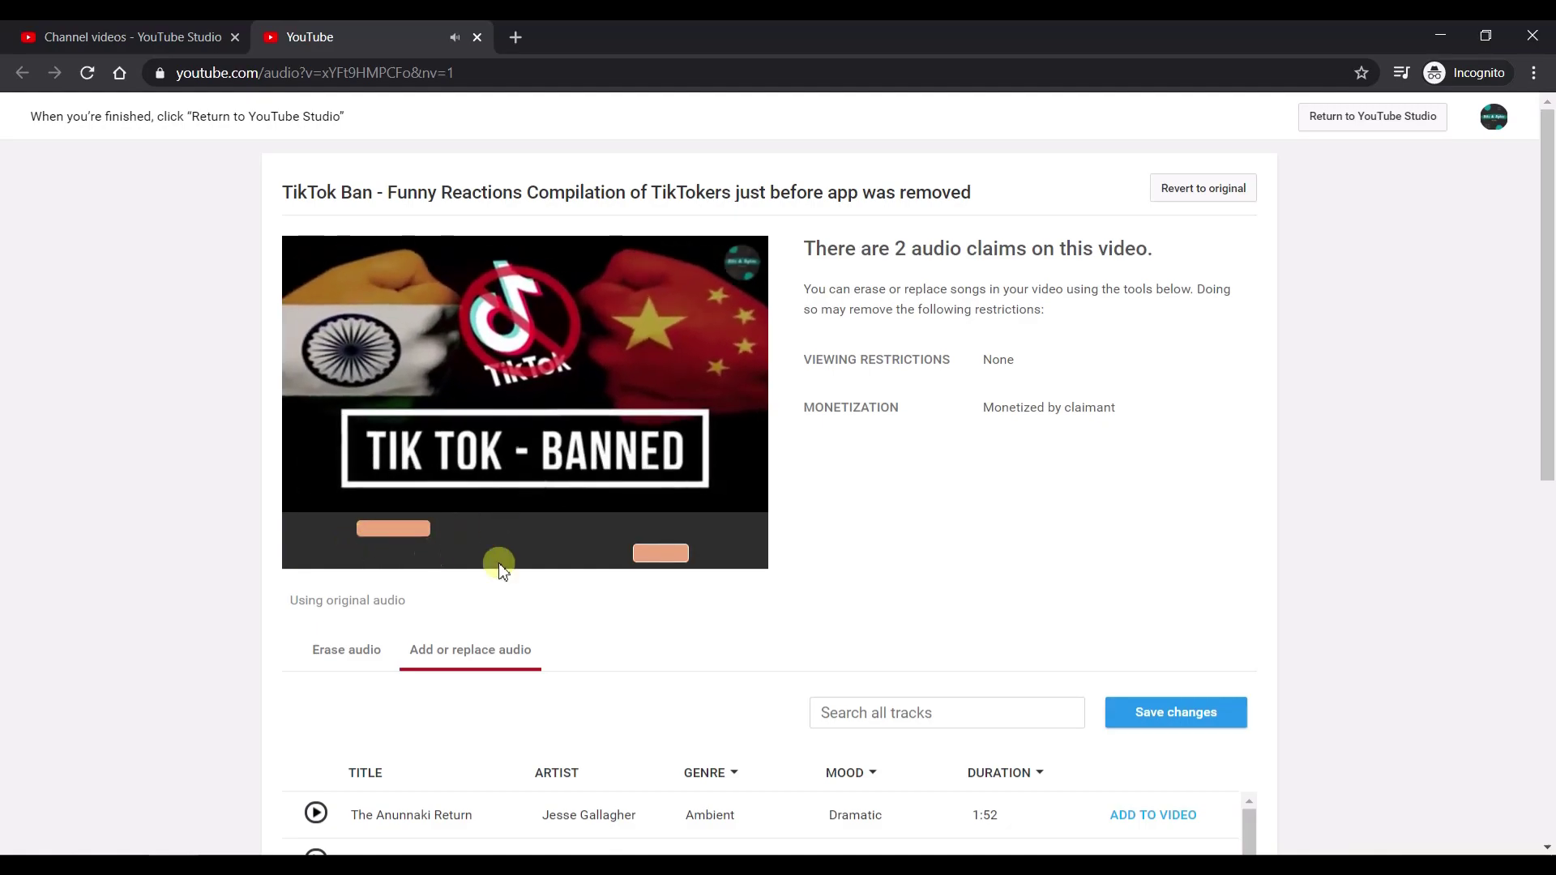
scroll(736, 684, down, 2)
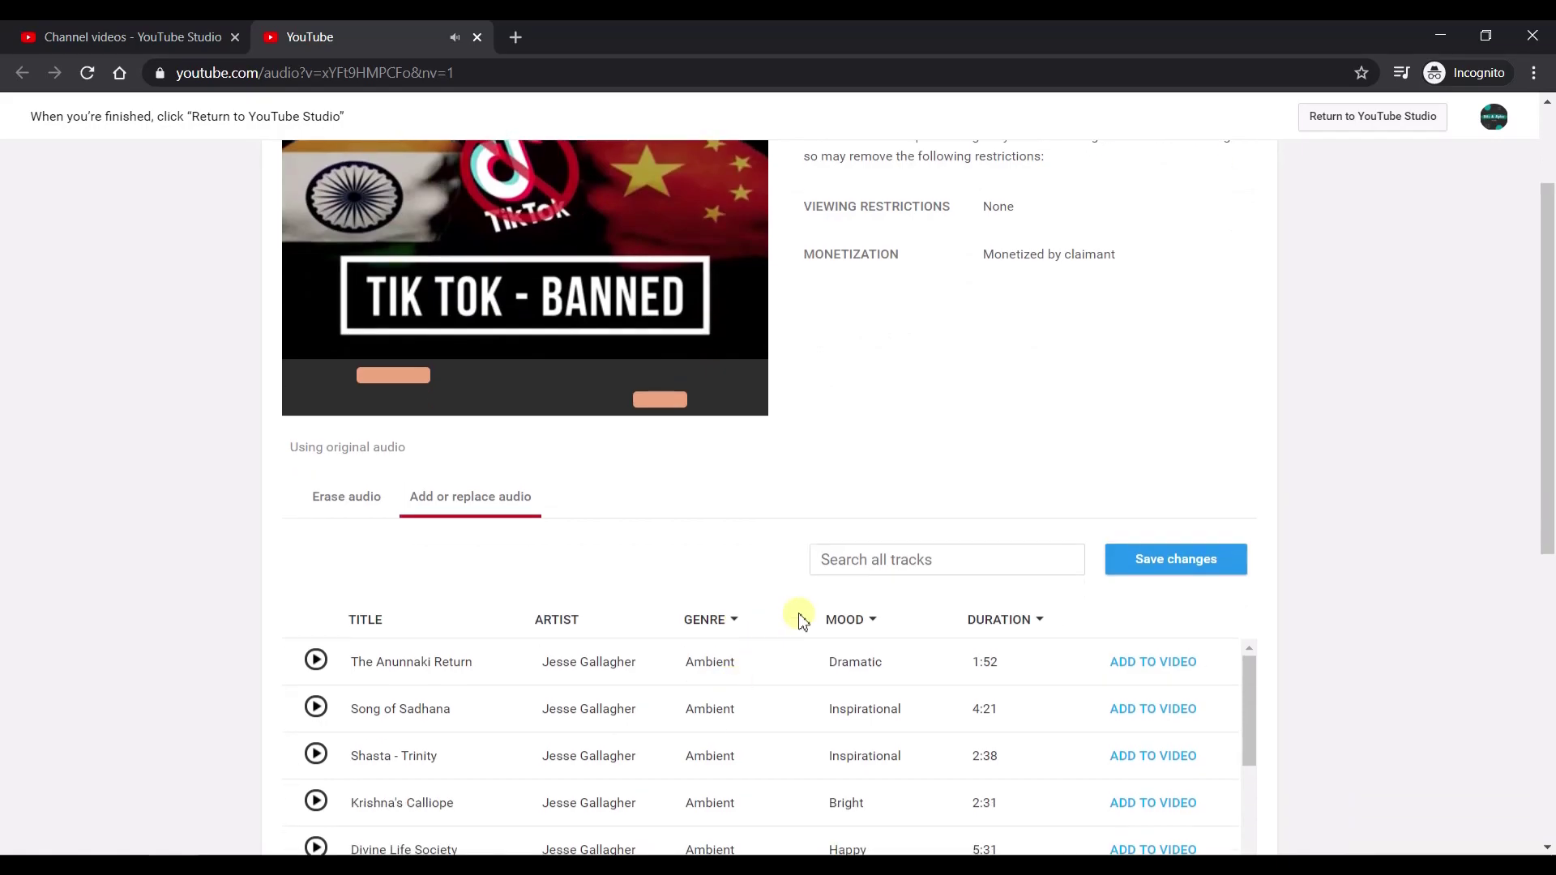
scroll(876, 595, down, 5)
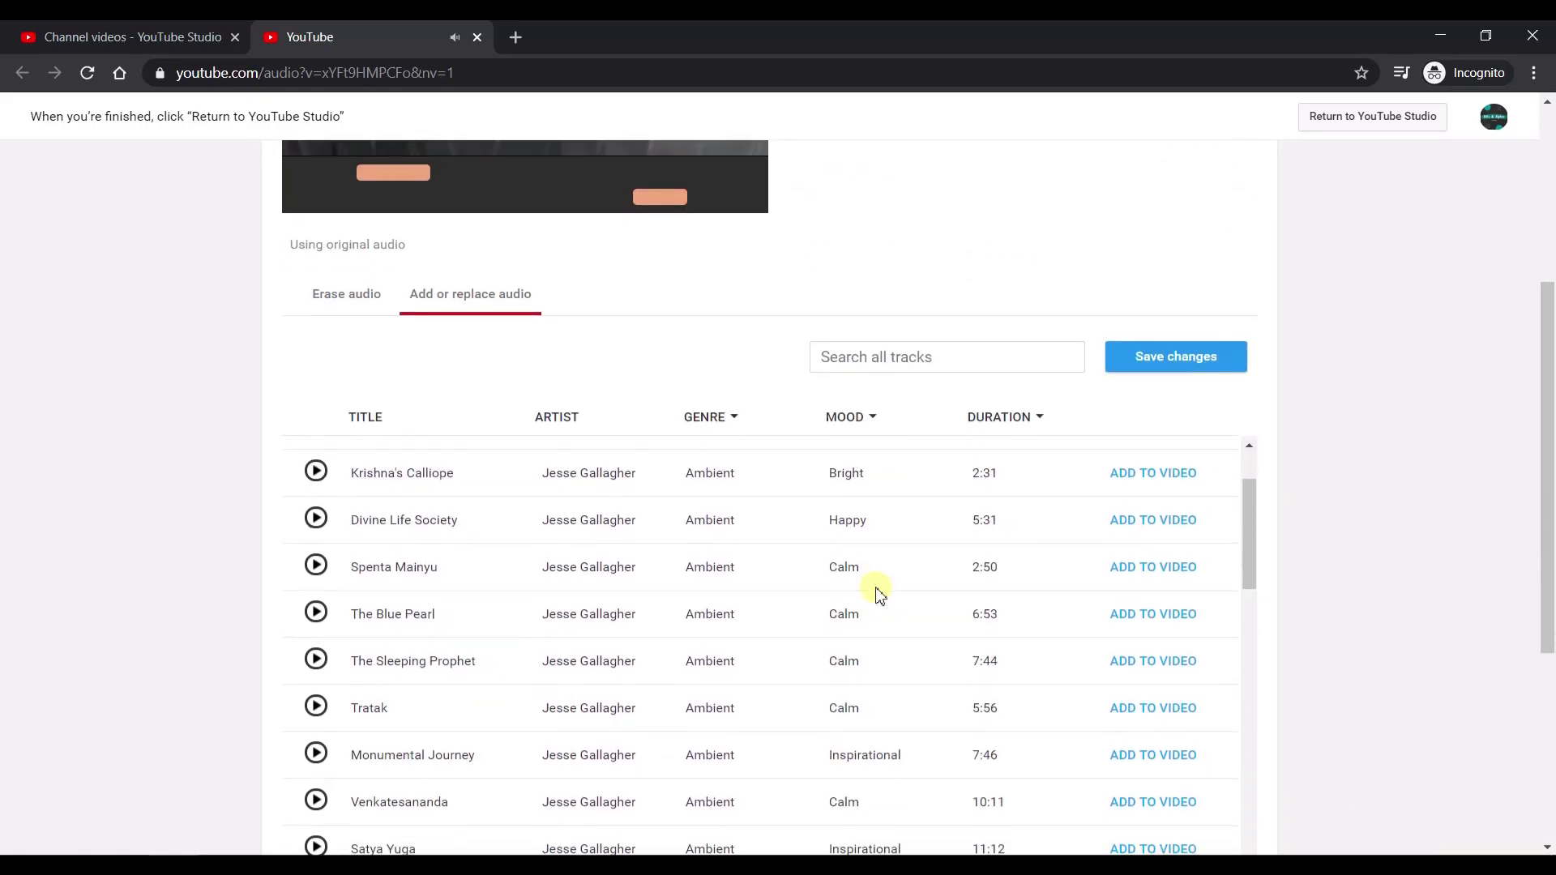
scroll(878, 592, down, 1)
scroll(867, 588, down, 3)
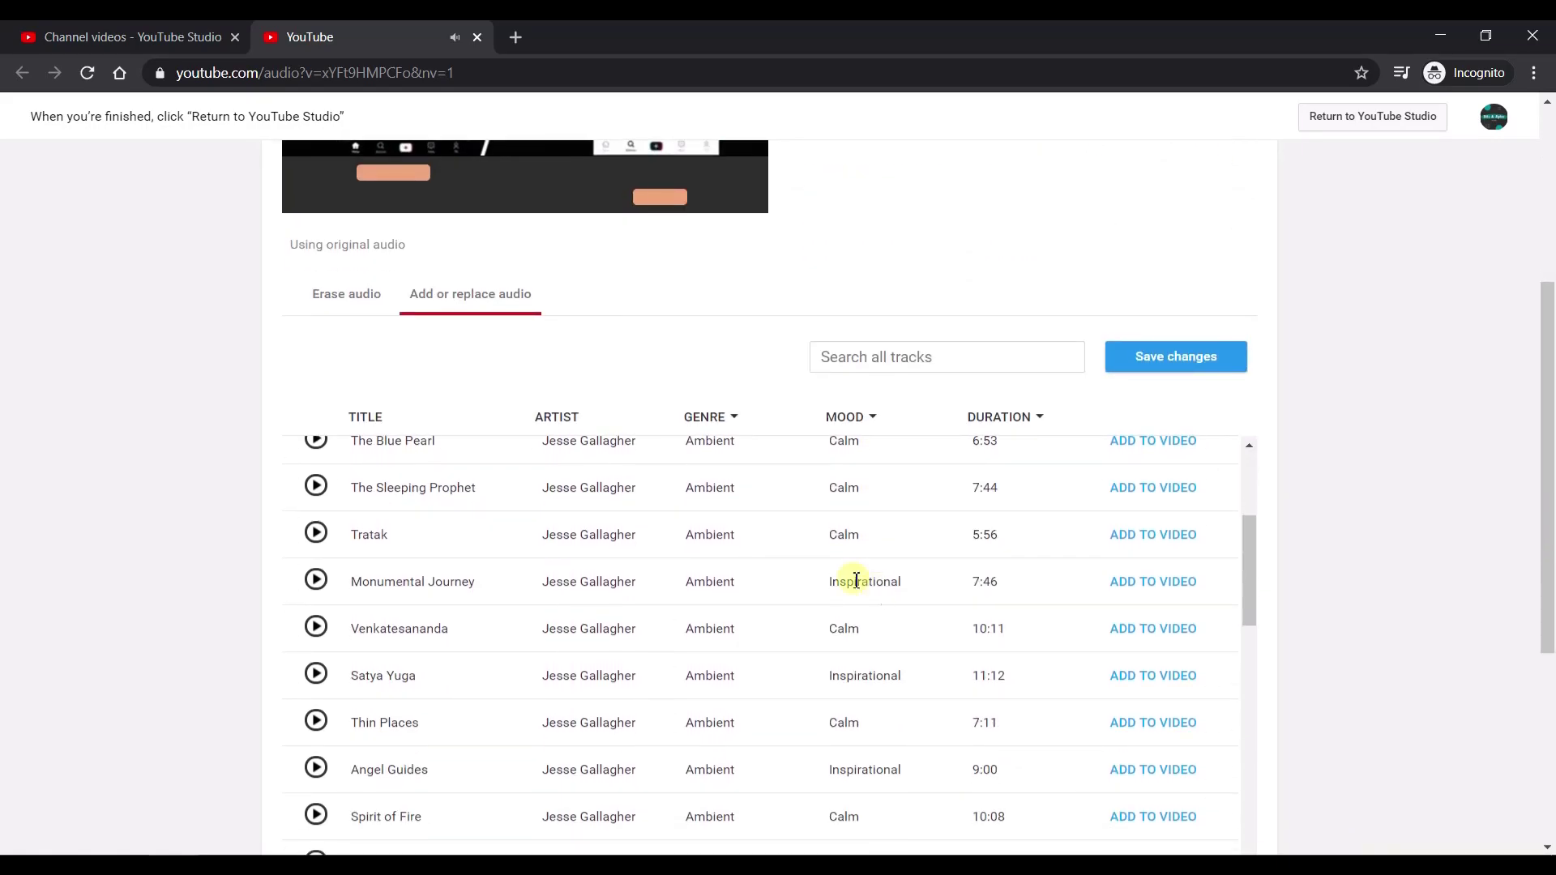
scroll(678, 498, up, 4)
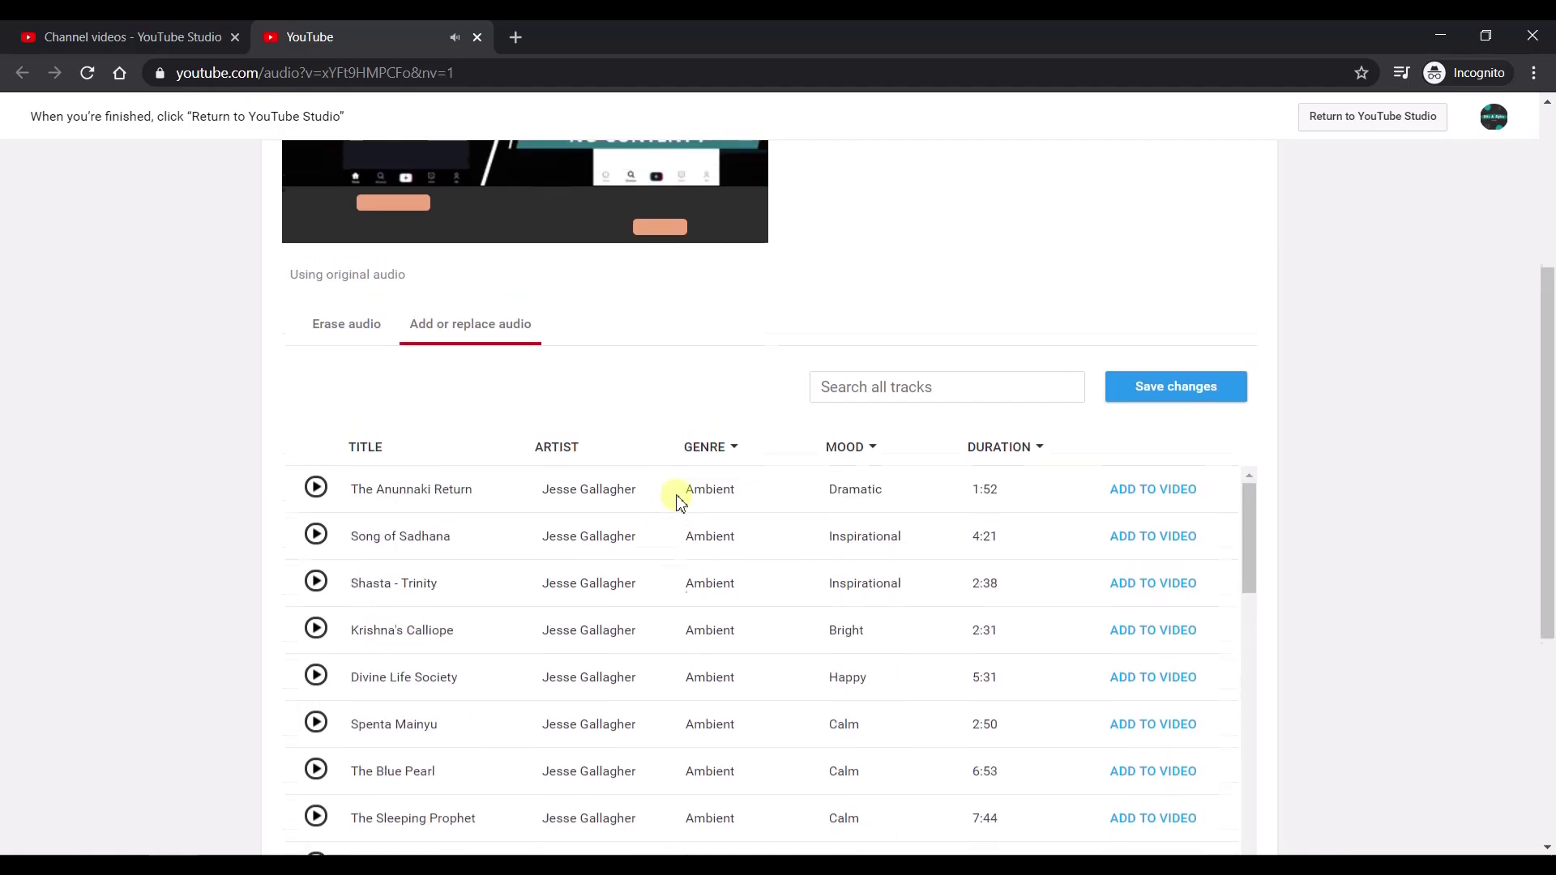
scroll(678, 498, up, 4)
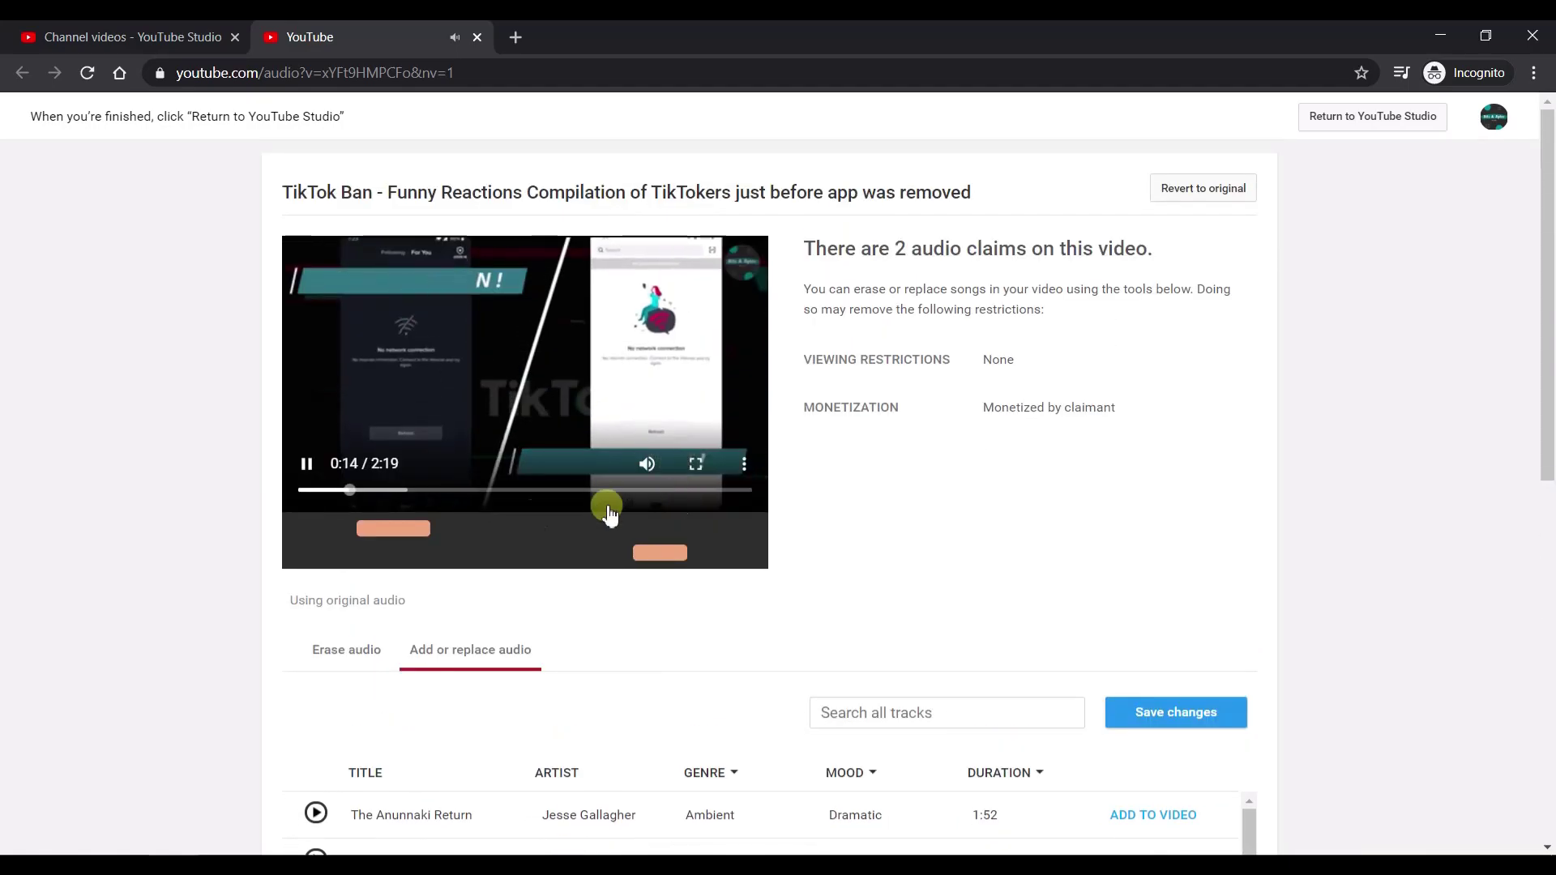
mouse_move(392, 531)
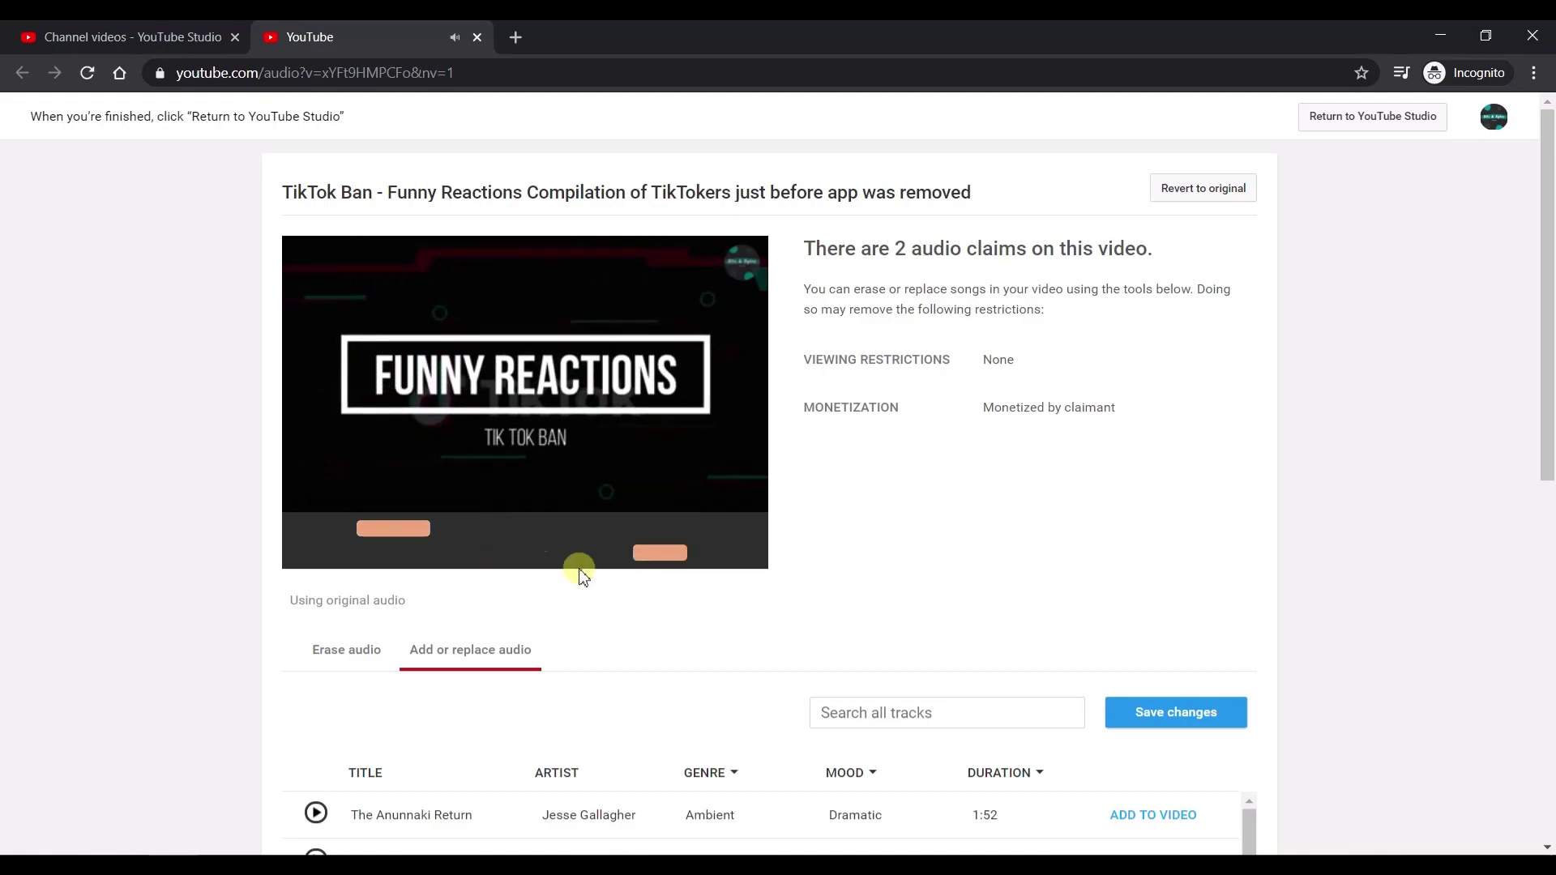
mouse_move(663, 552)
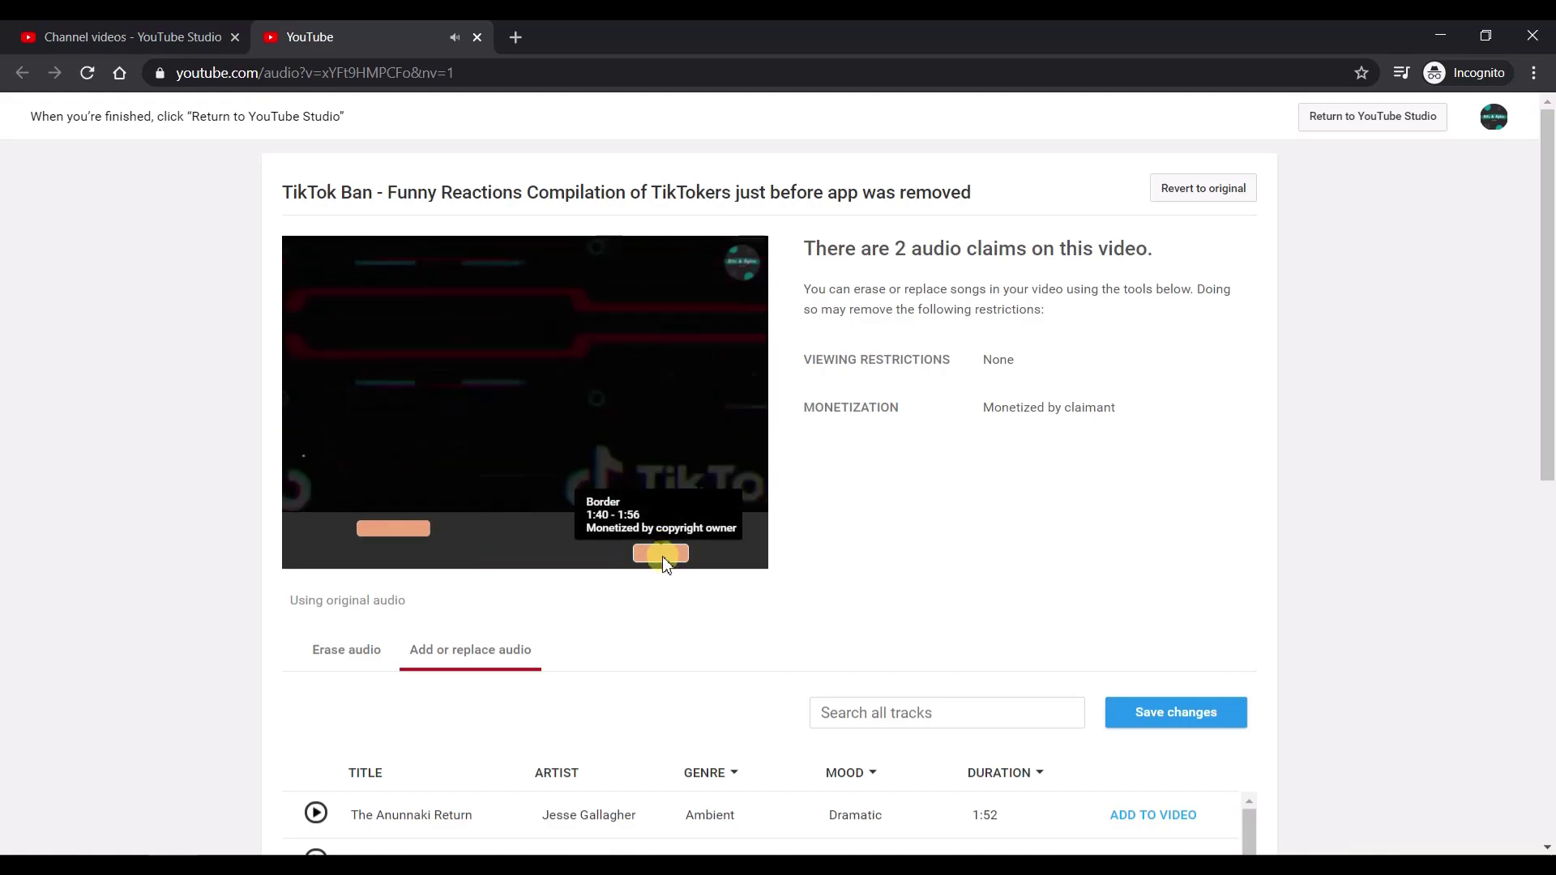
scroll(688, 720, down, 1)
scroll(687, 720, down, 8)
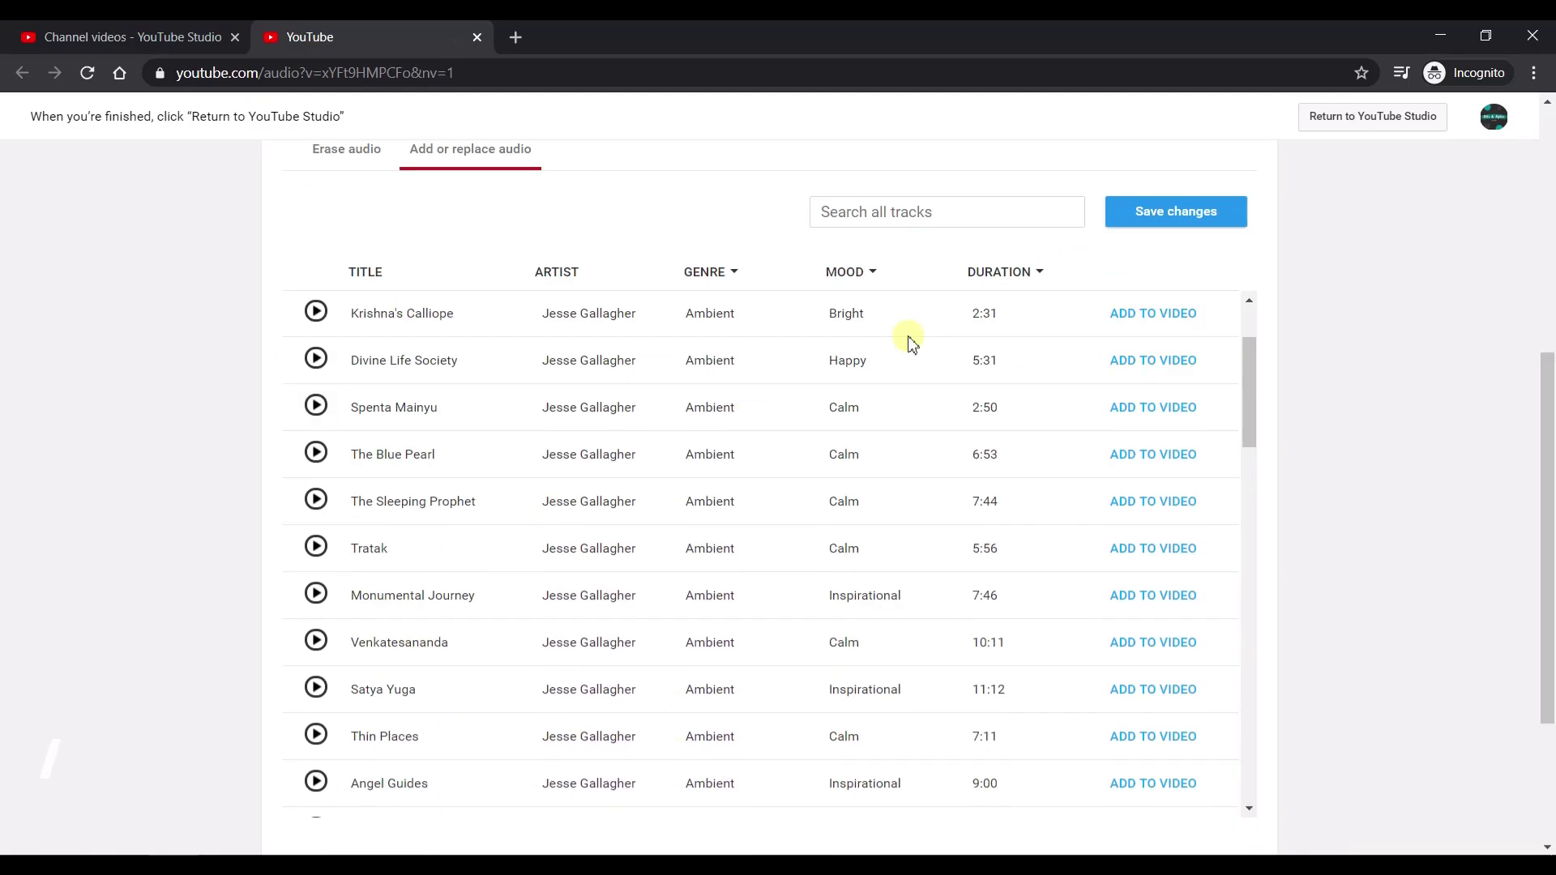
- Filter the replacement tracks to the Happy mood and Rock genre
click(850, 274)
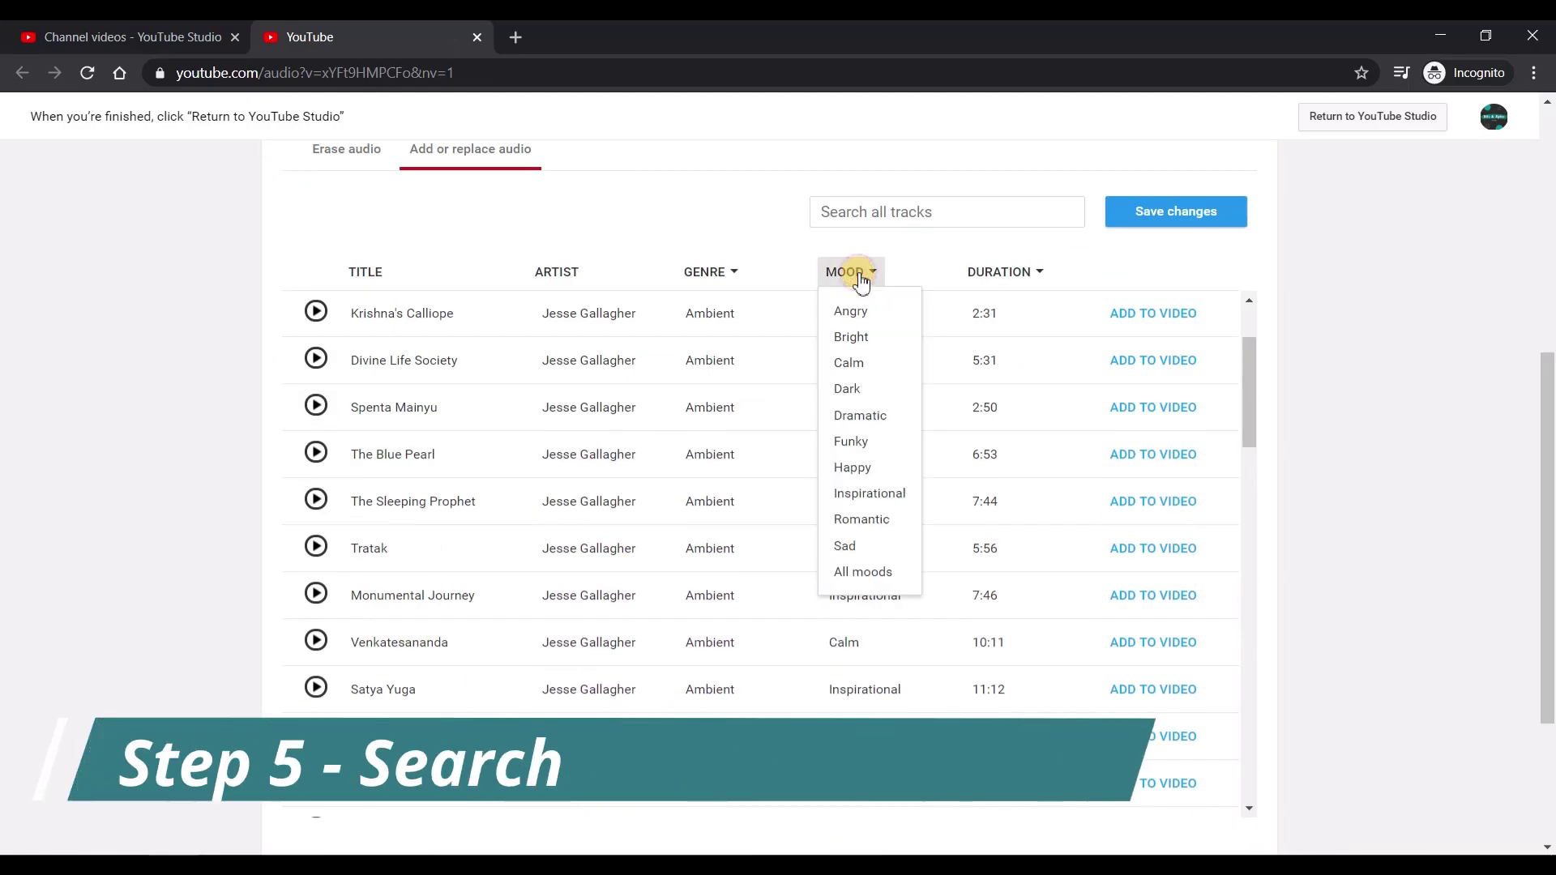
click(862, 465)
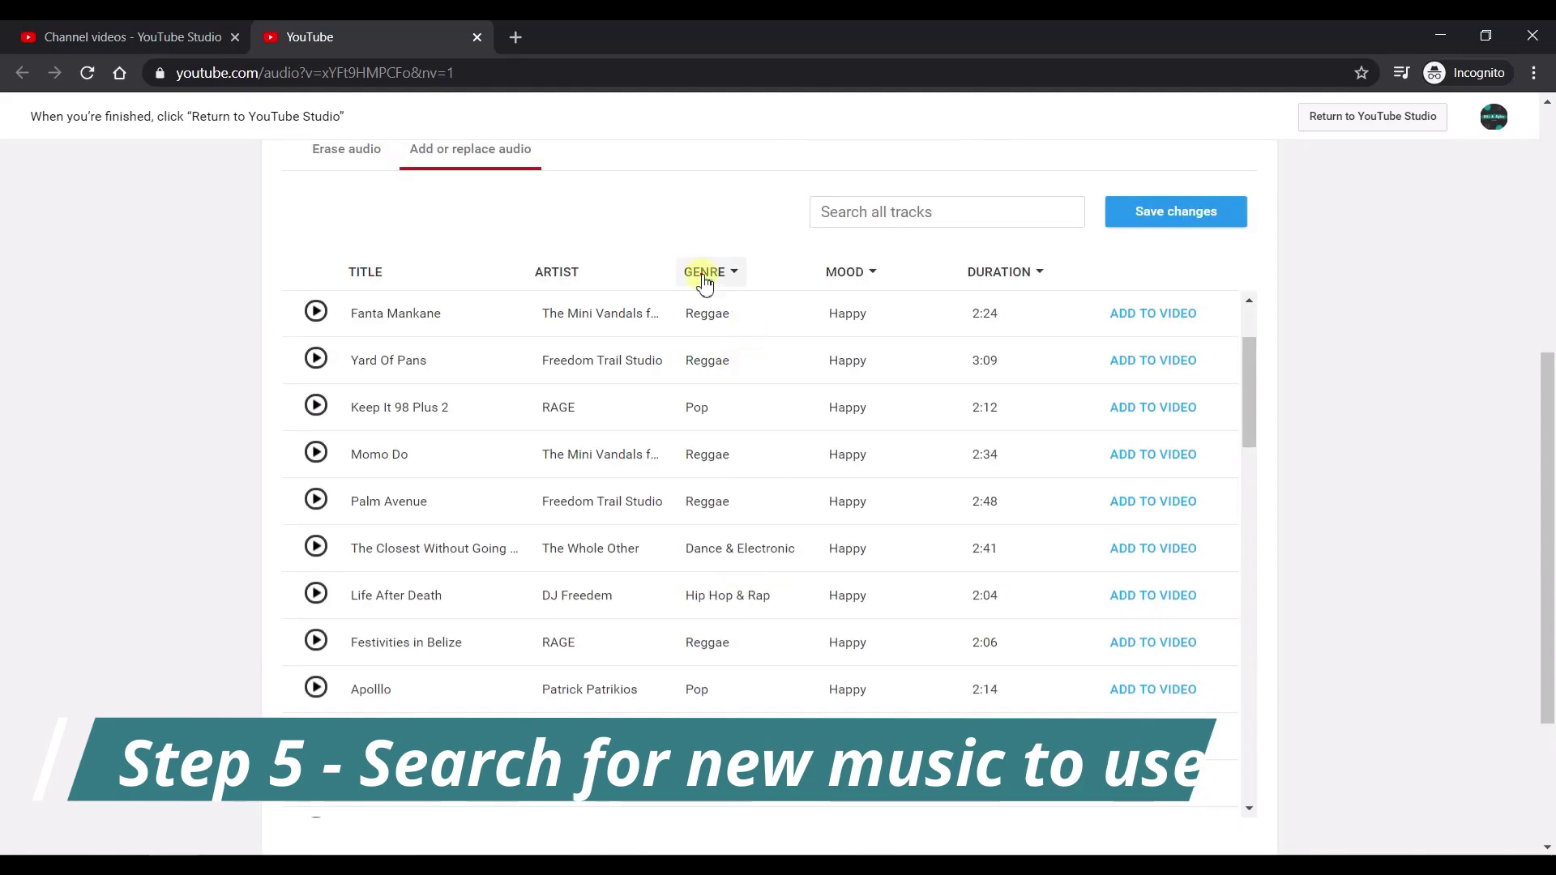
click(705, 273)
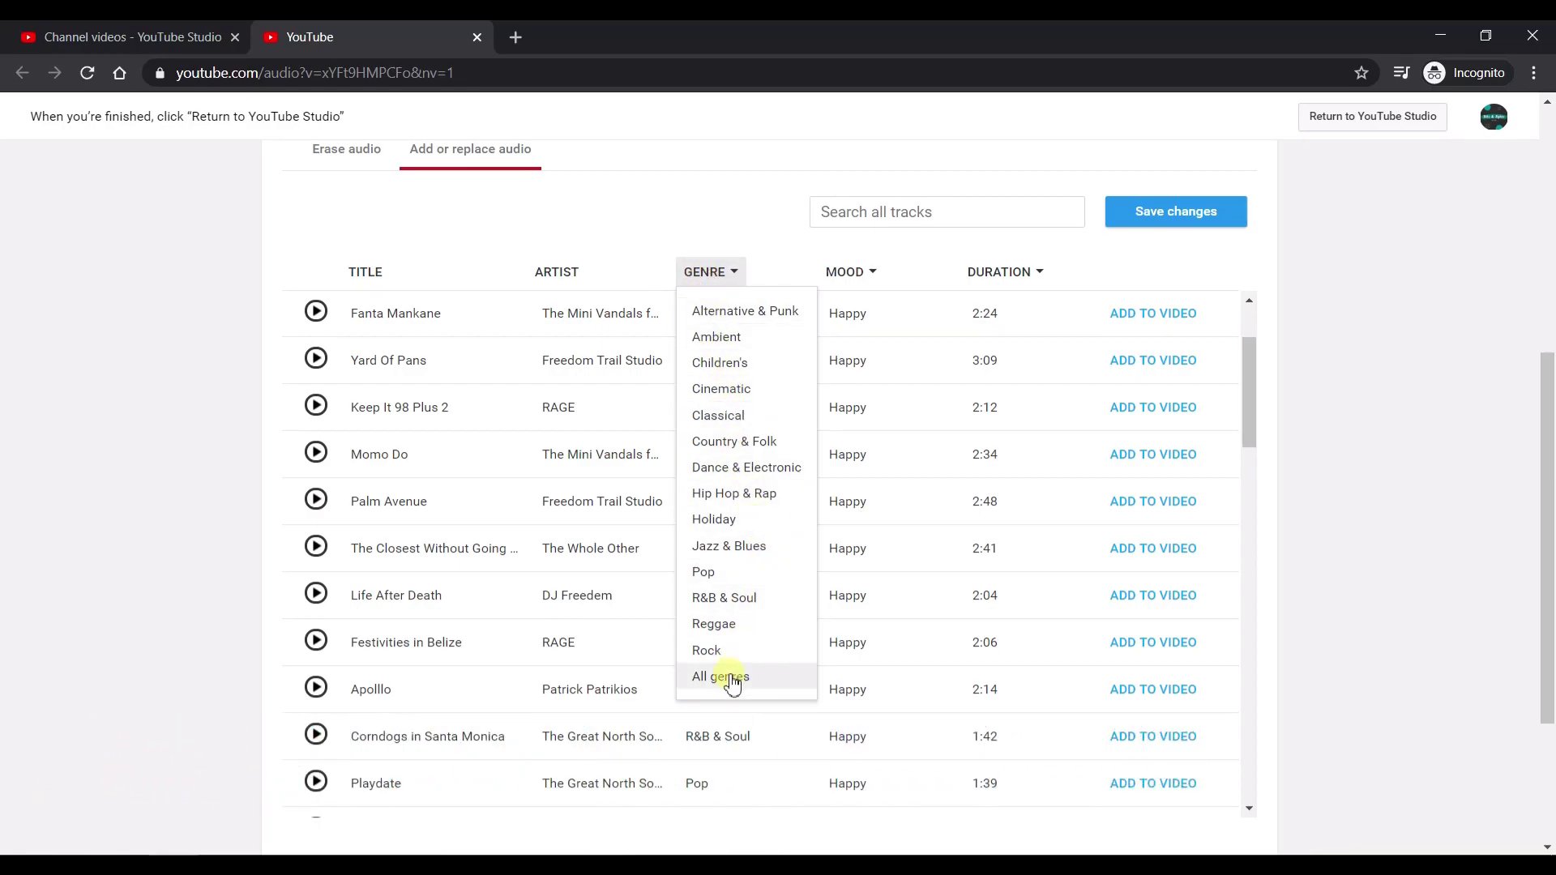
click(719, 650)
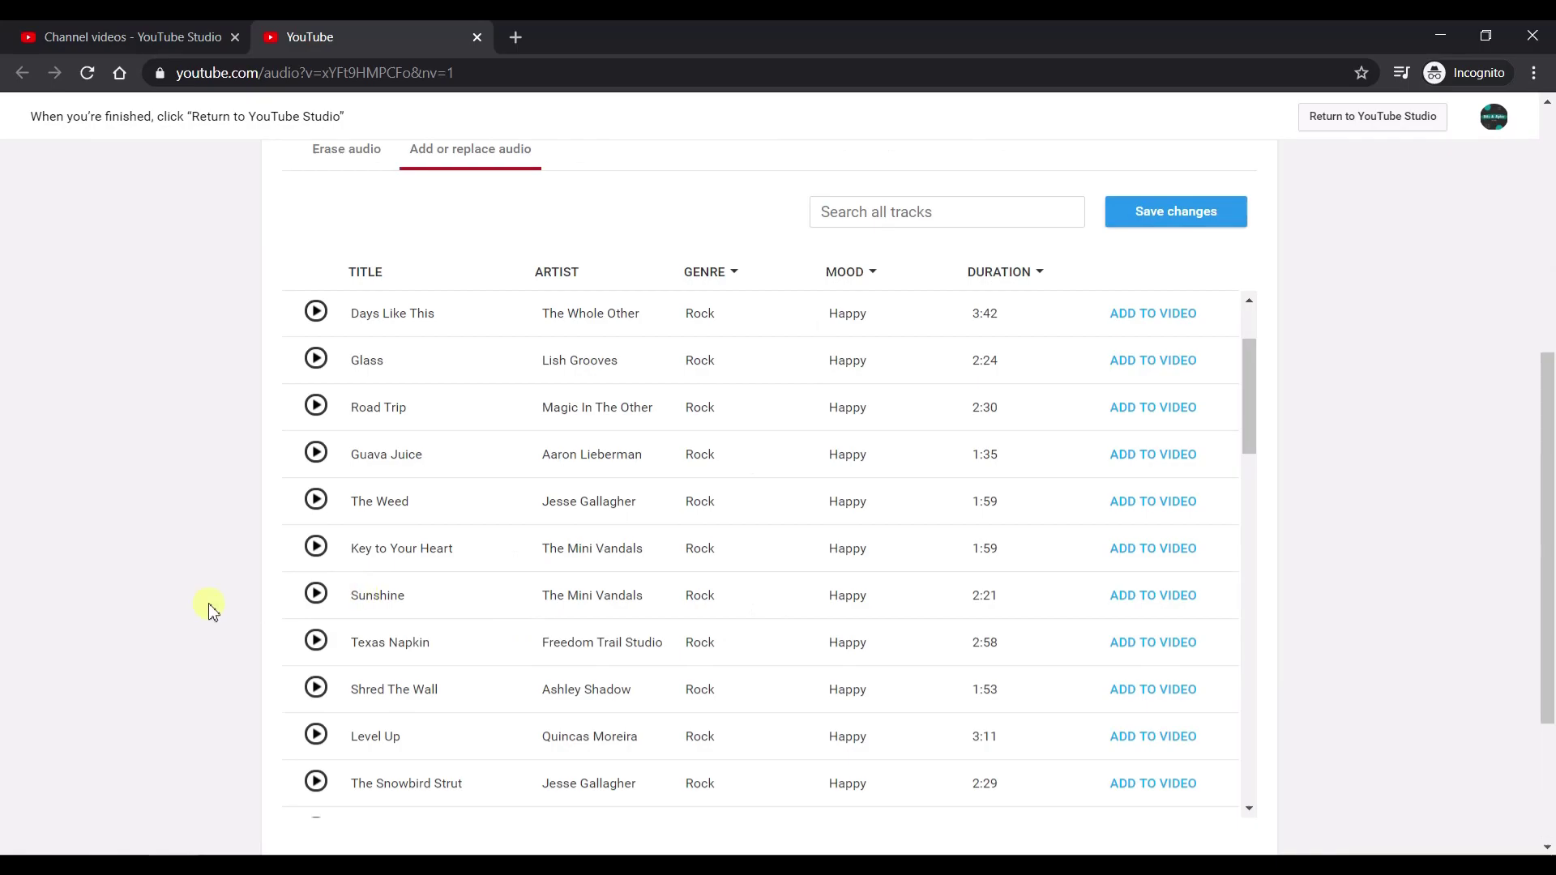
scroll(209, 610, down, 1)
scroll(509, 493, up, 2)
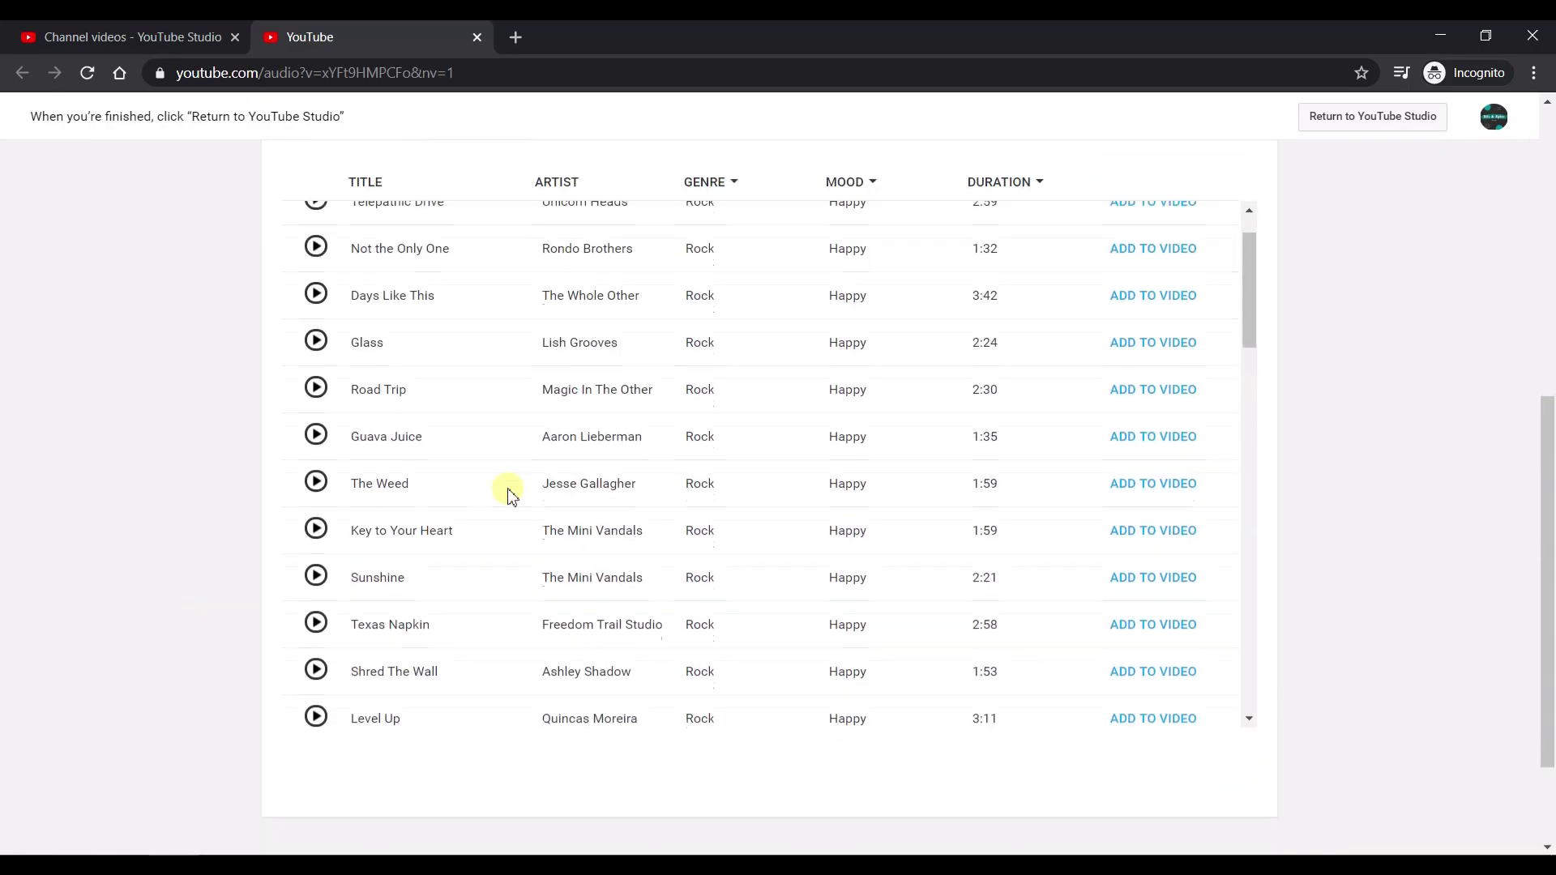
- Preview the song Sunshine by The Mini Vandals from the filtered list
click(316, 602)
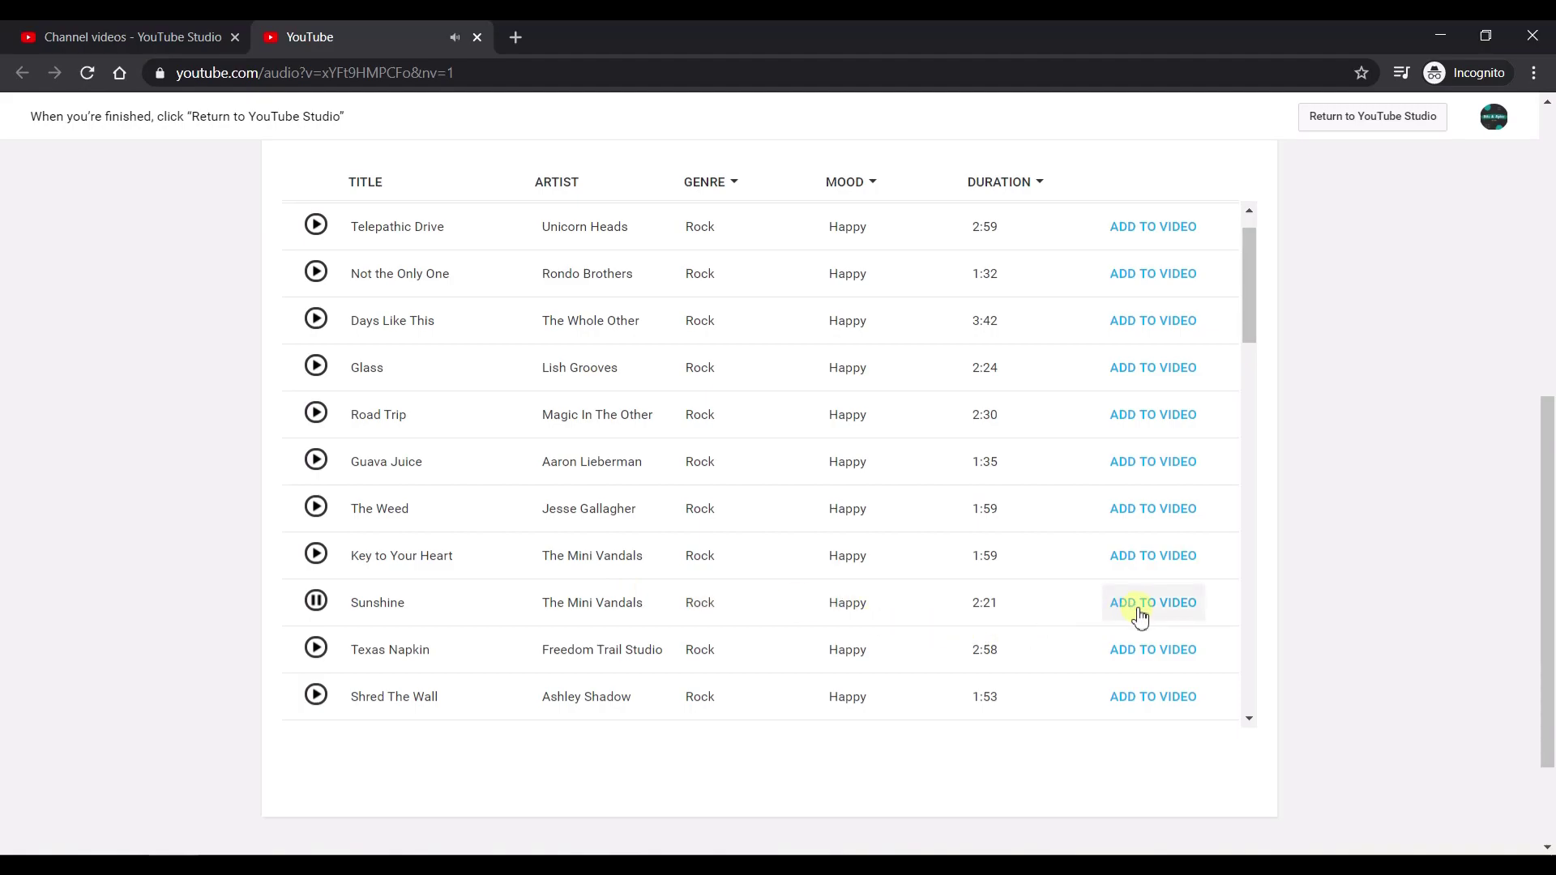
scroll(1358, 614, up, 1)
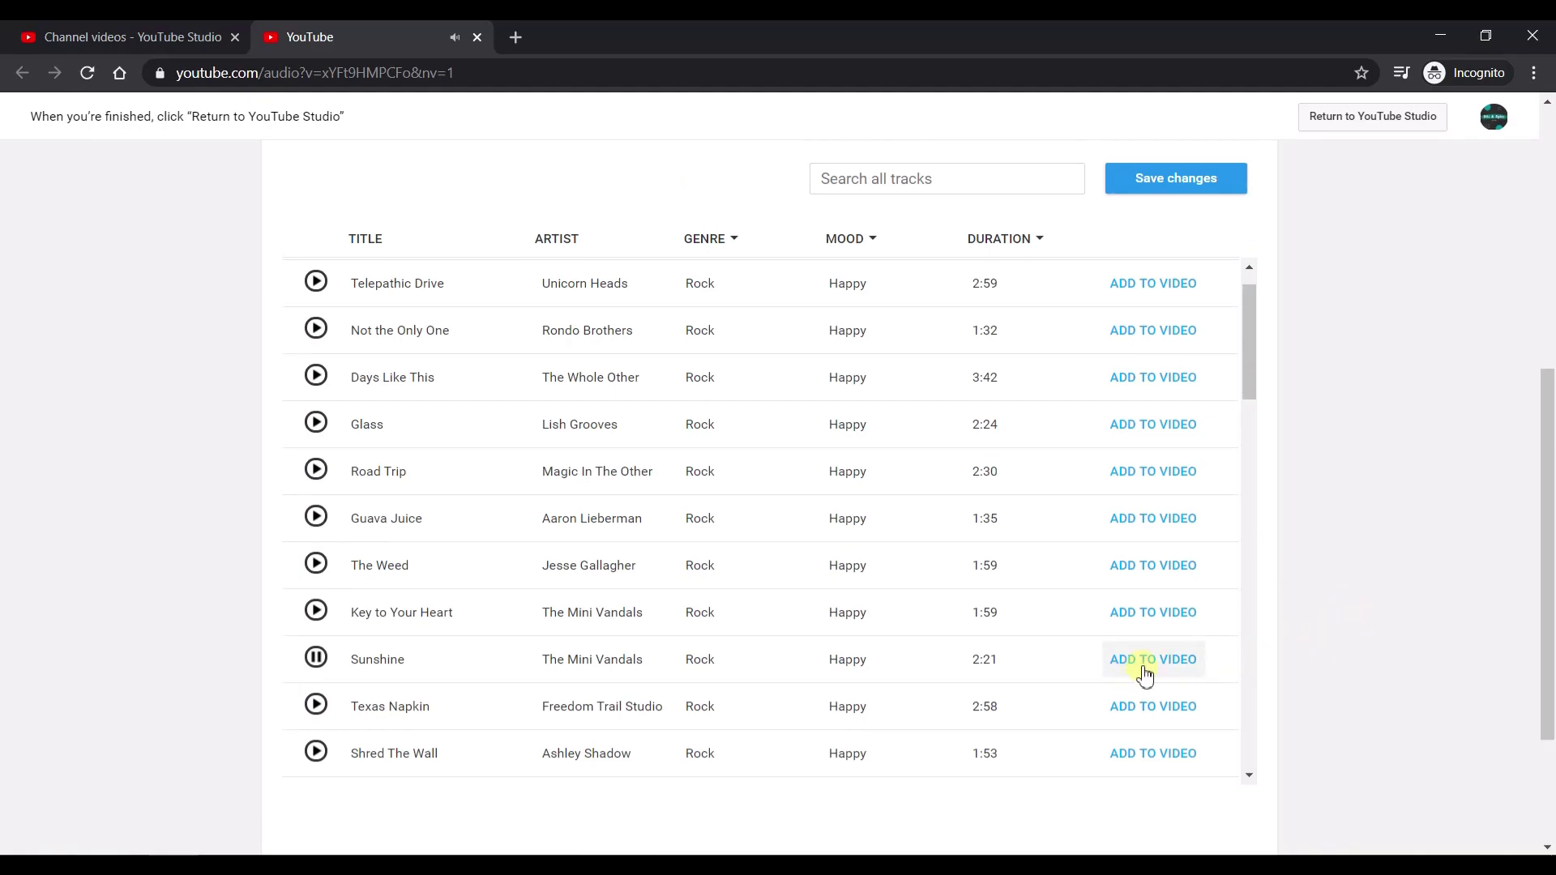
scroll(538, 549, up, 6)
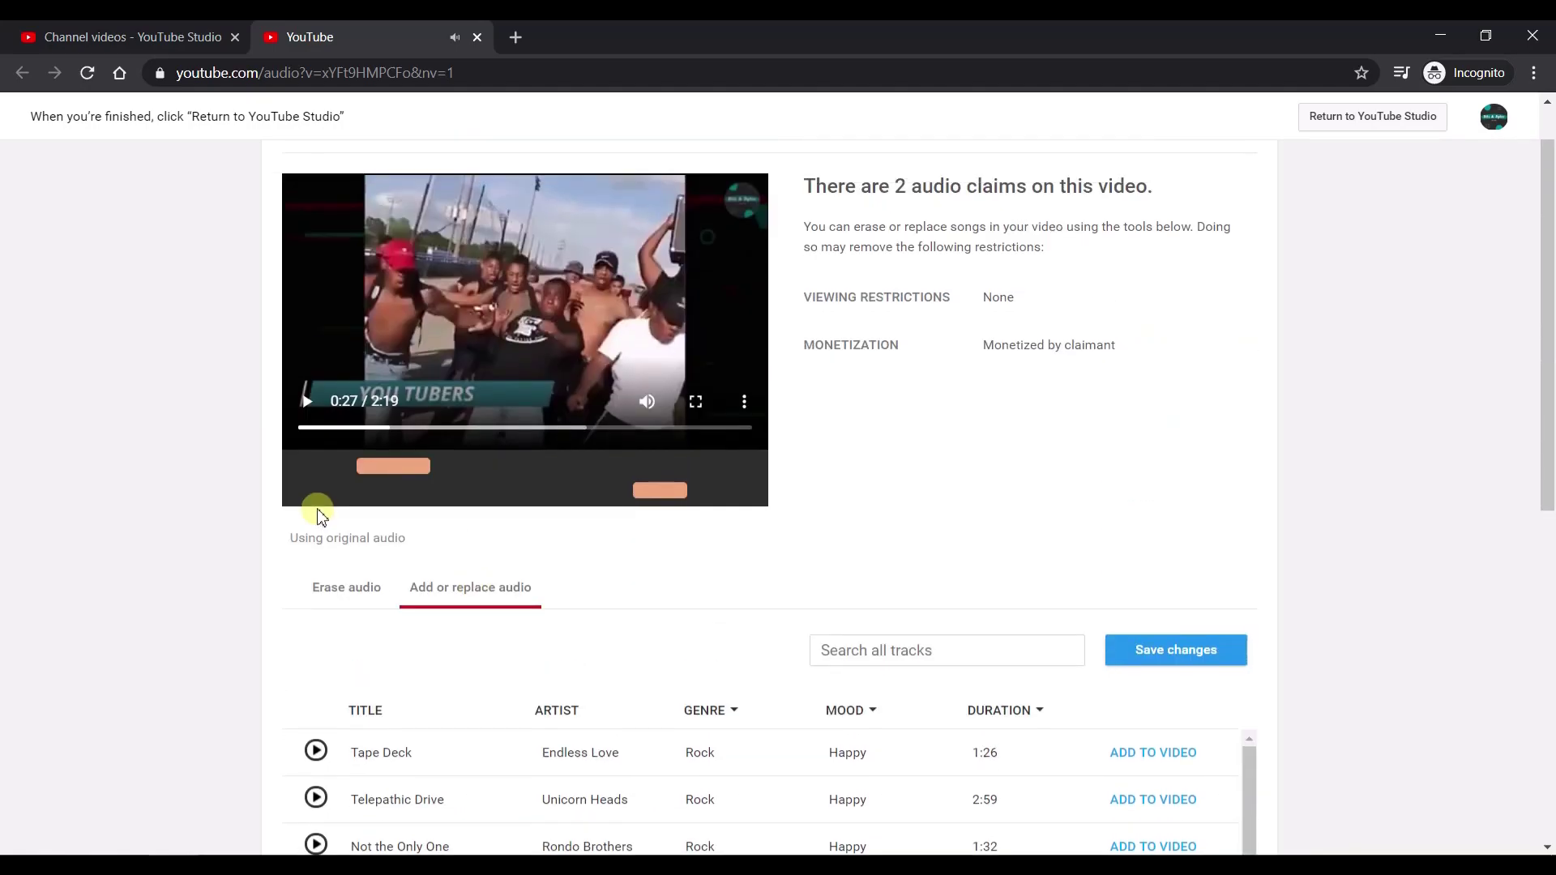
scroll(981, 532, down, 7)
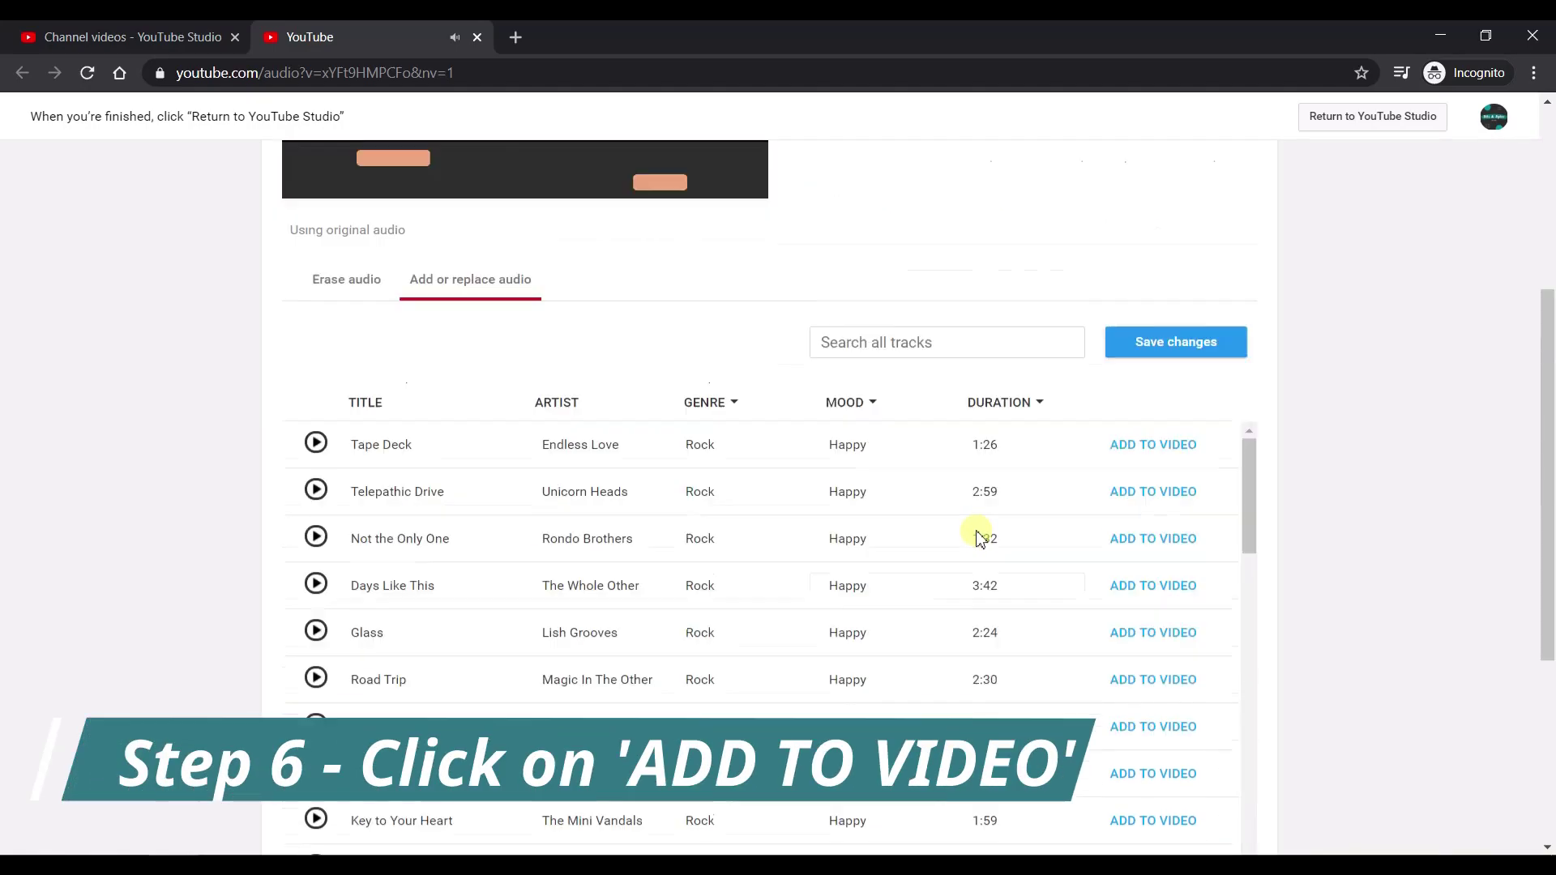
scroll(980, 532, down, 1)
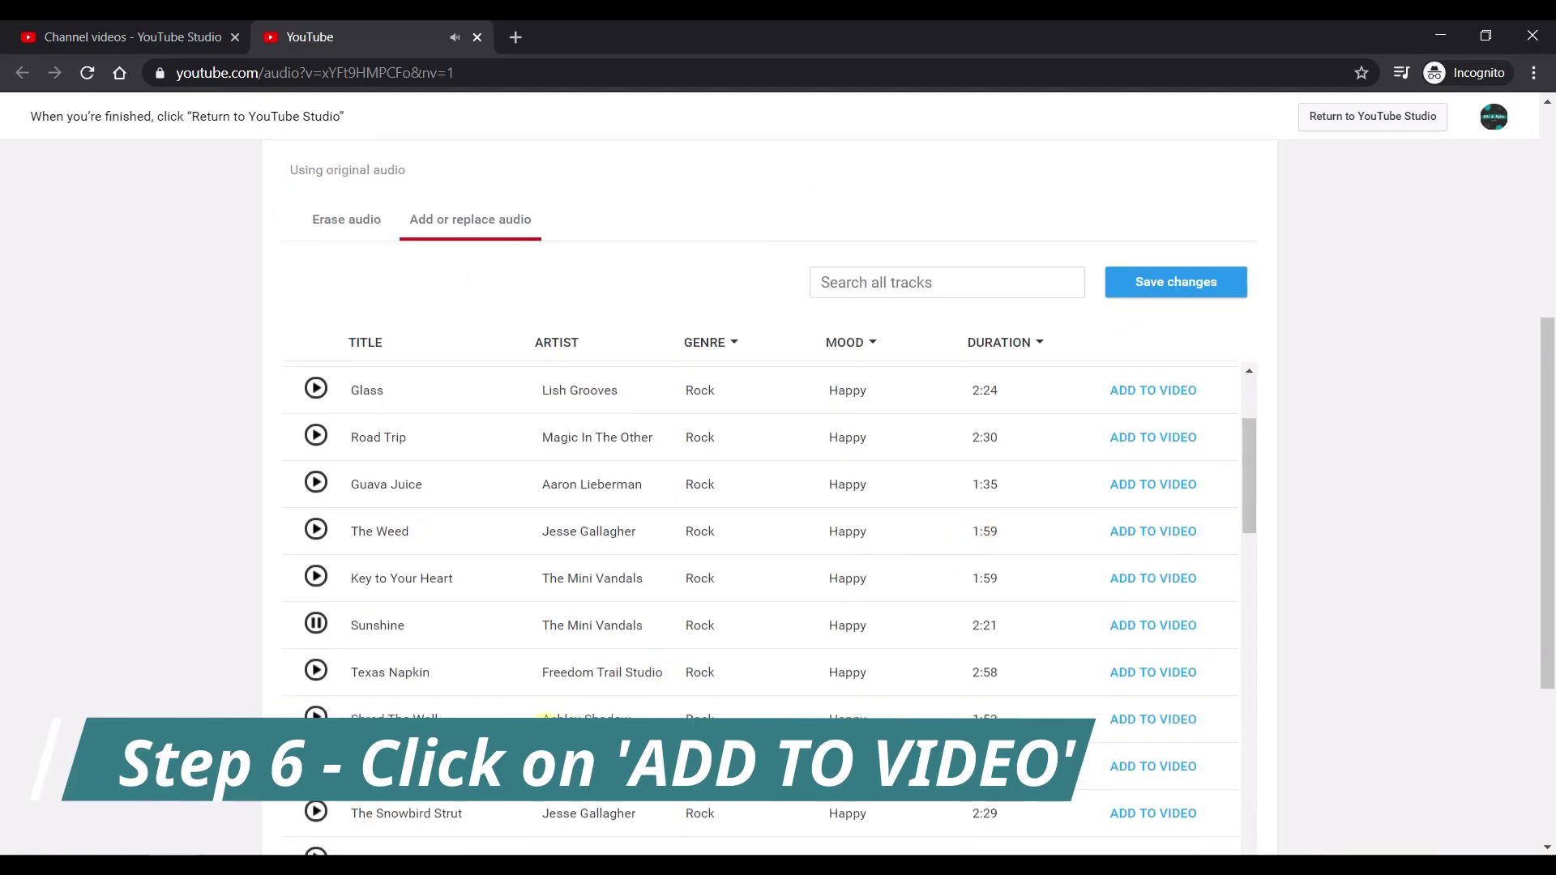
- Add Sunshine to the TikTok Ban video as its new audio
click(1144, 631)
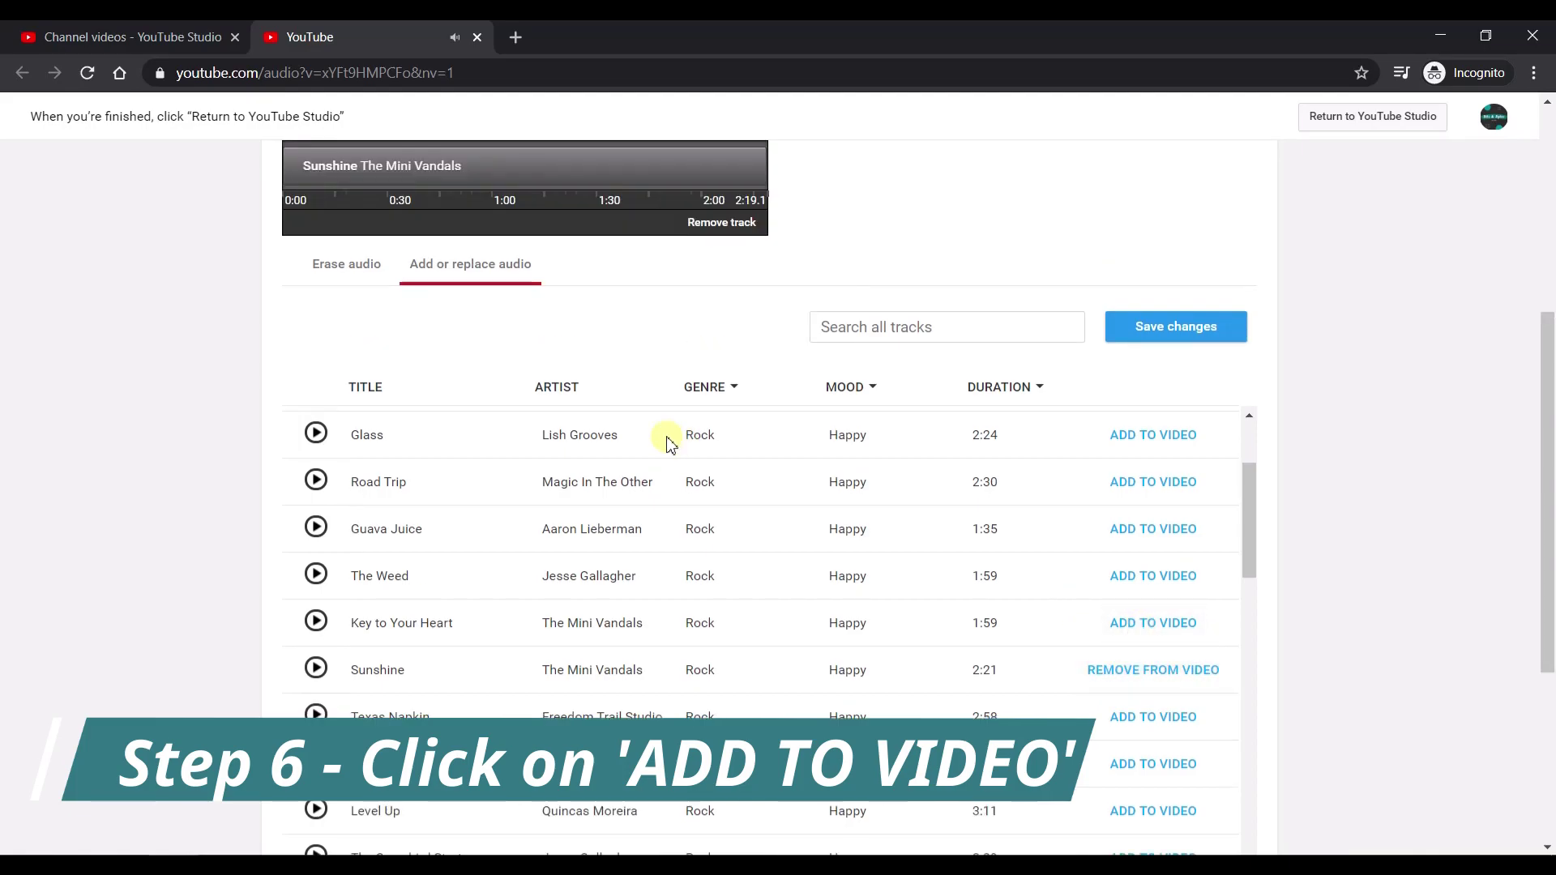
scroll(251, 513, up, 3)
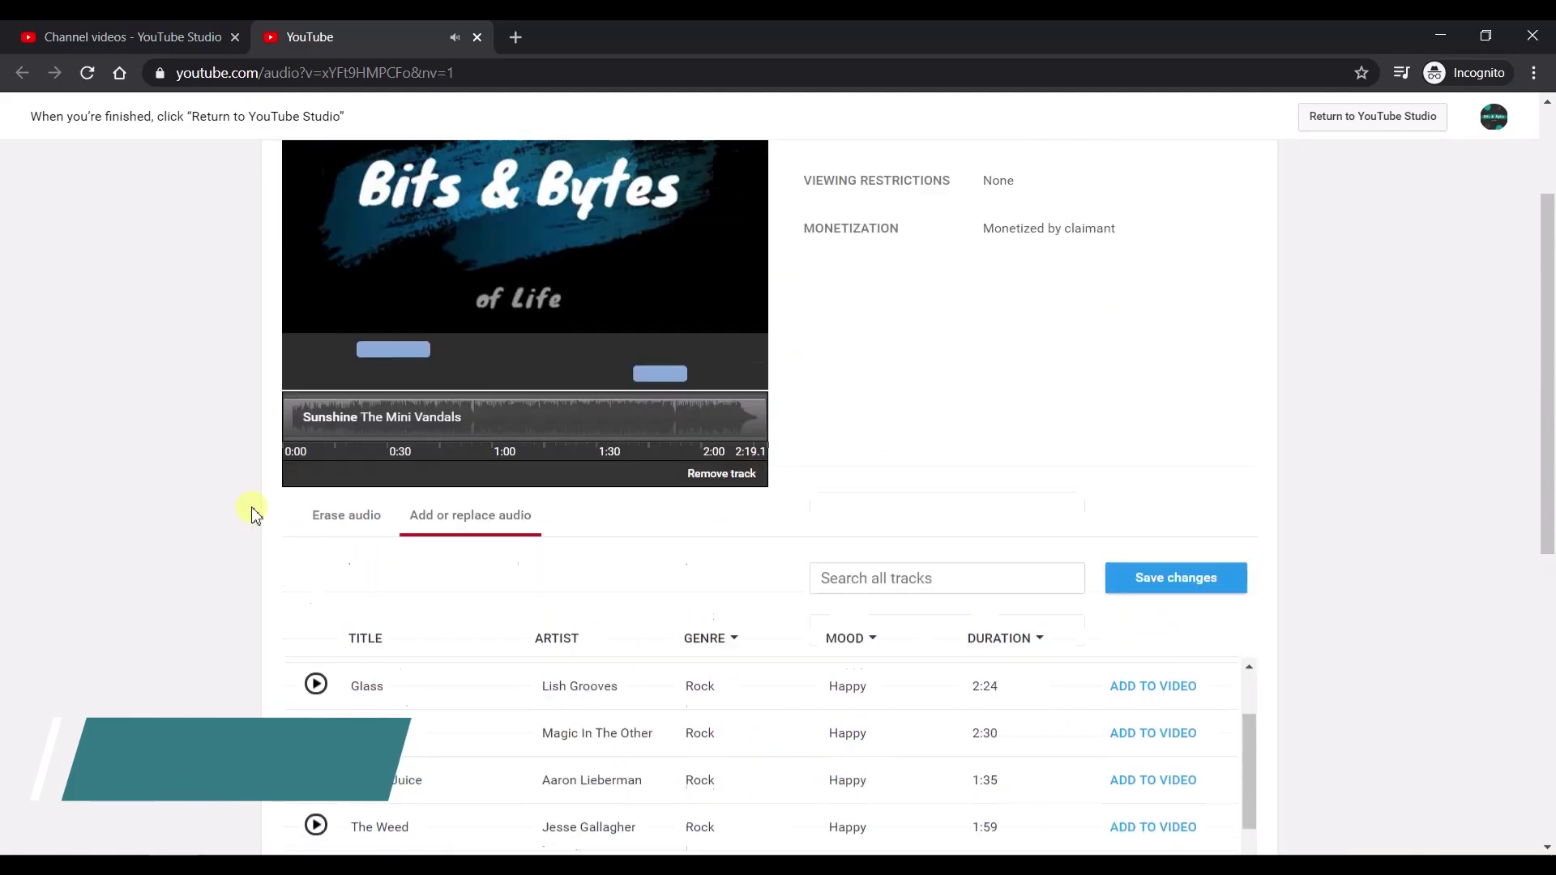
scroll(251, 512, up, 2)
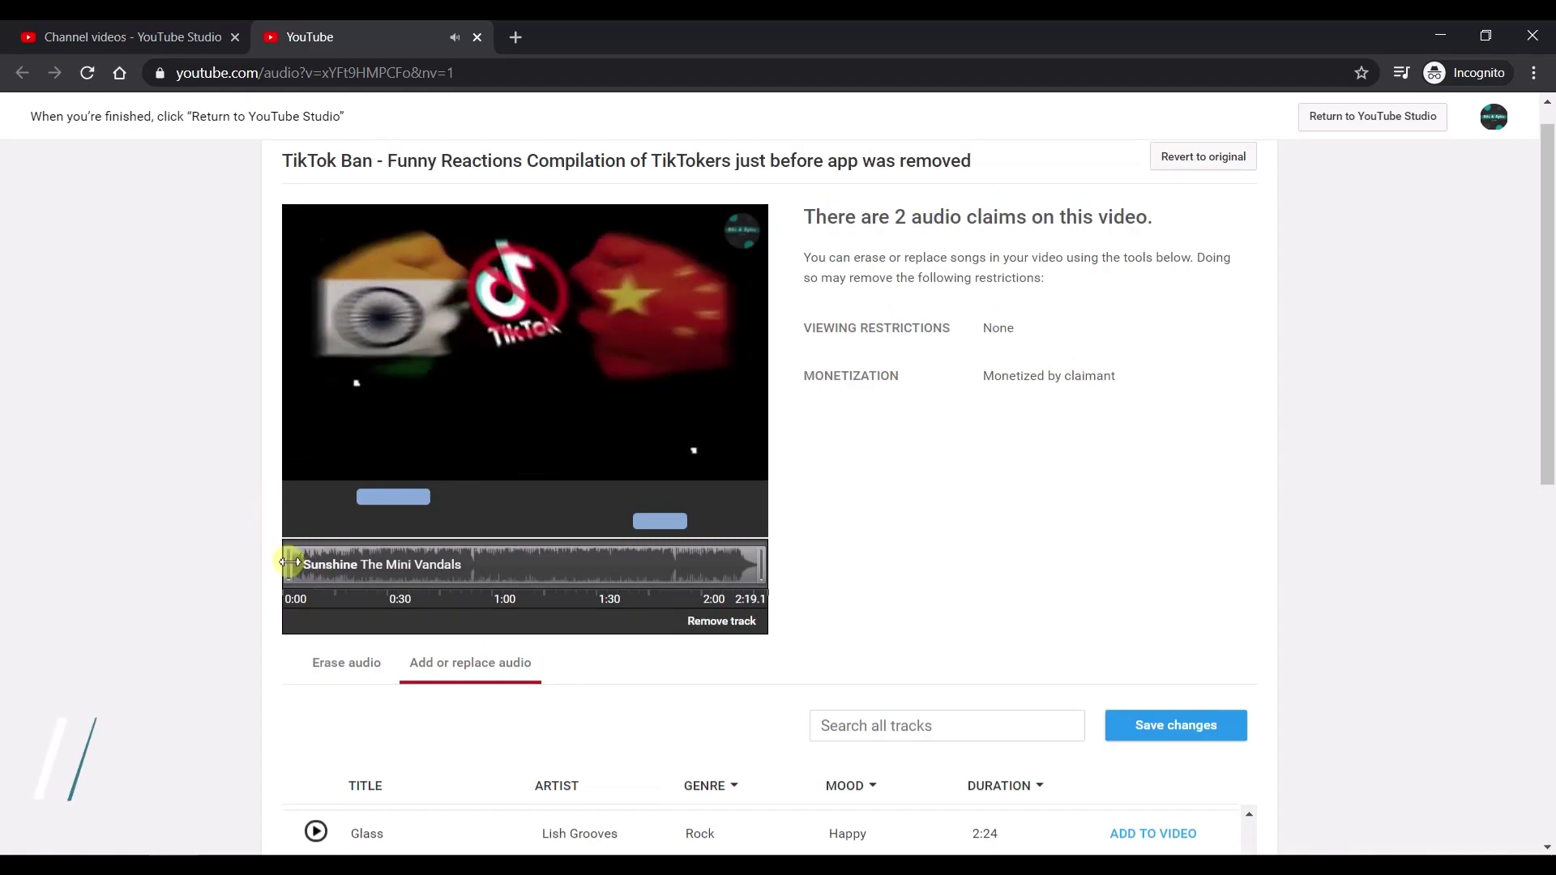
- Adjust the Sunshine clip's edges on the timeline until it starts at 0:20
drag(290, 563, 369, 553)
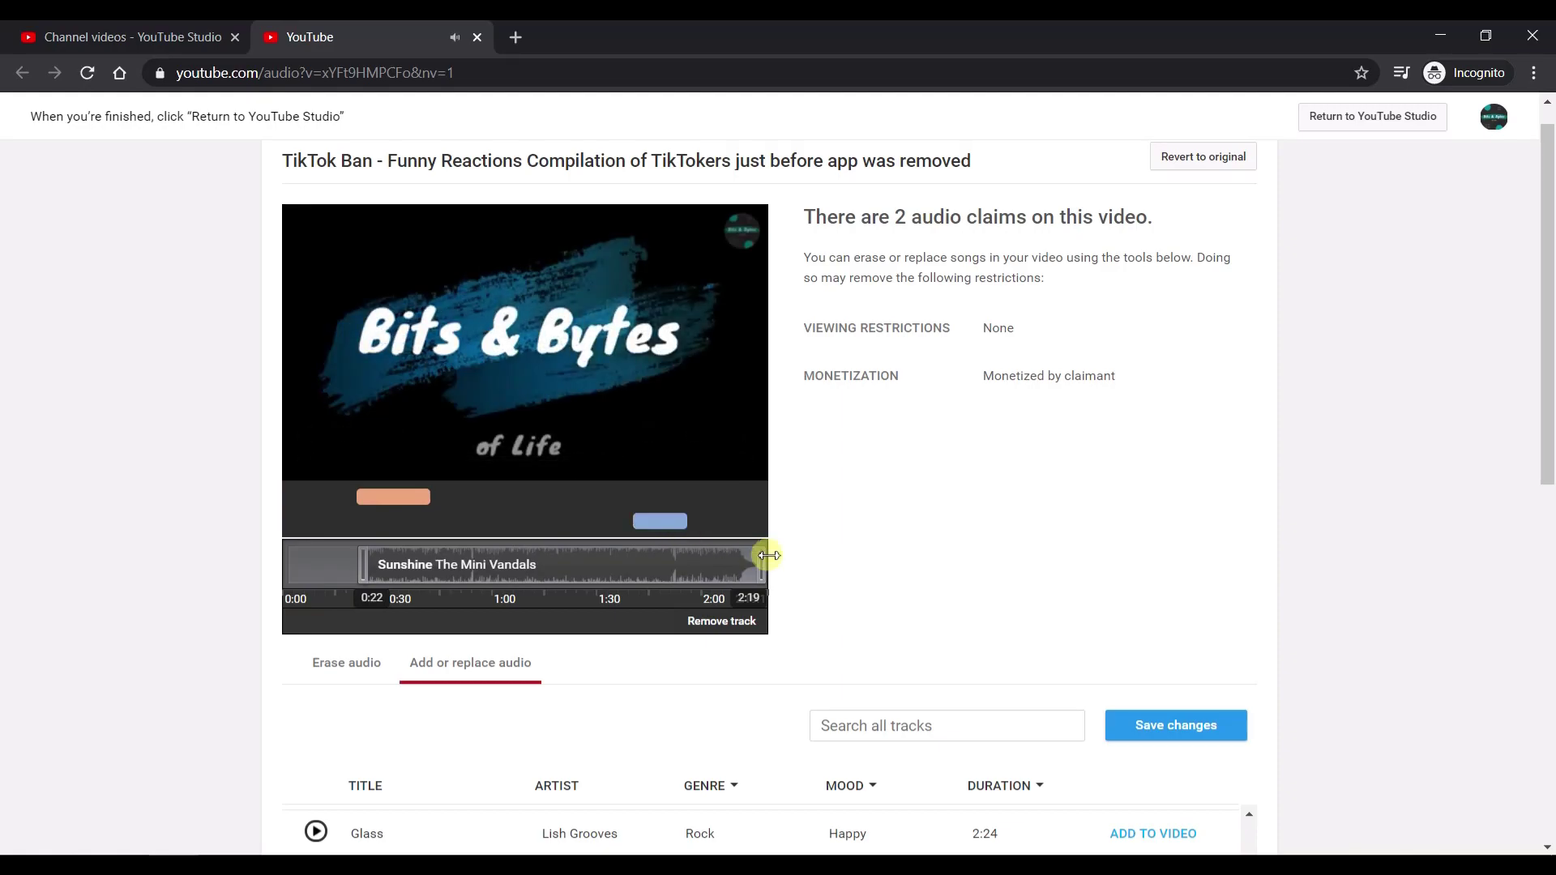
drag(765, 562, 429, 558)
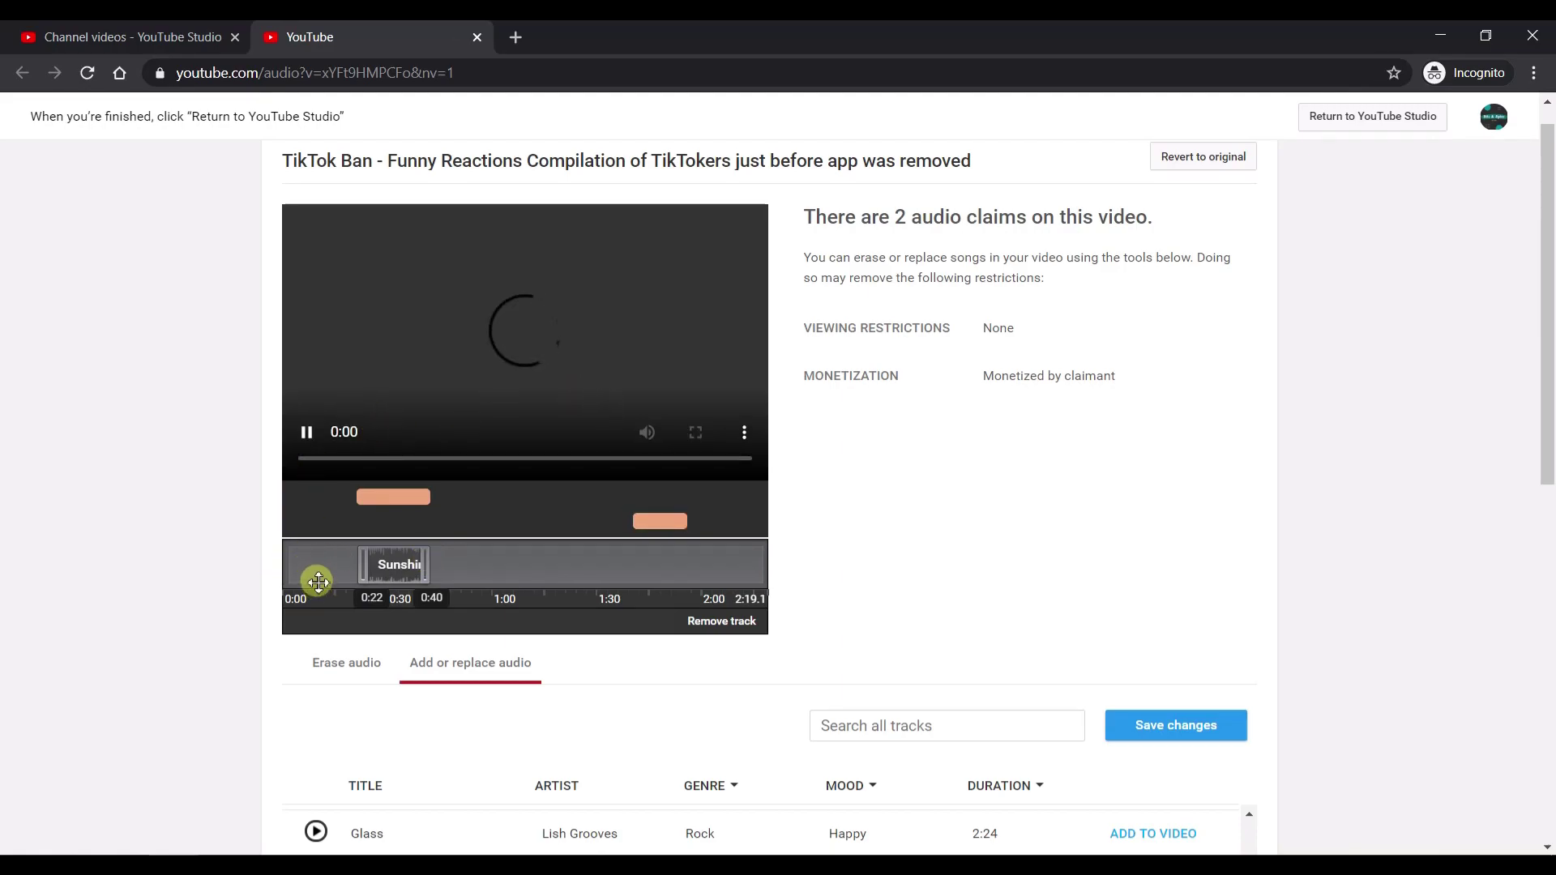
drag(319, 582, 359, 568)
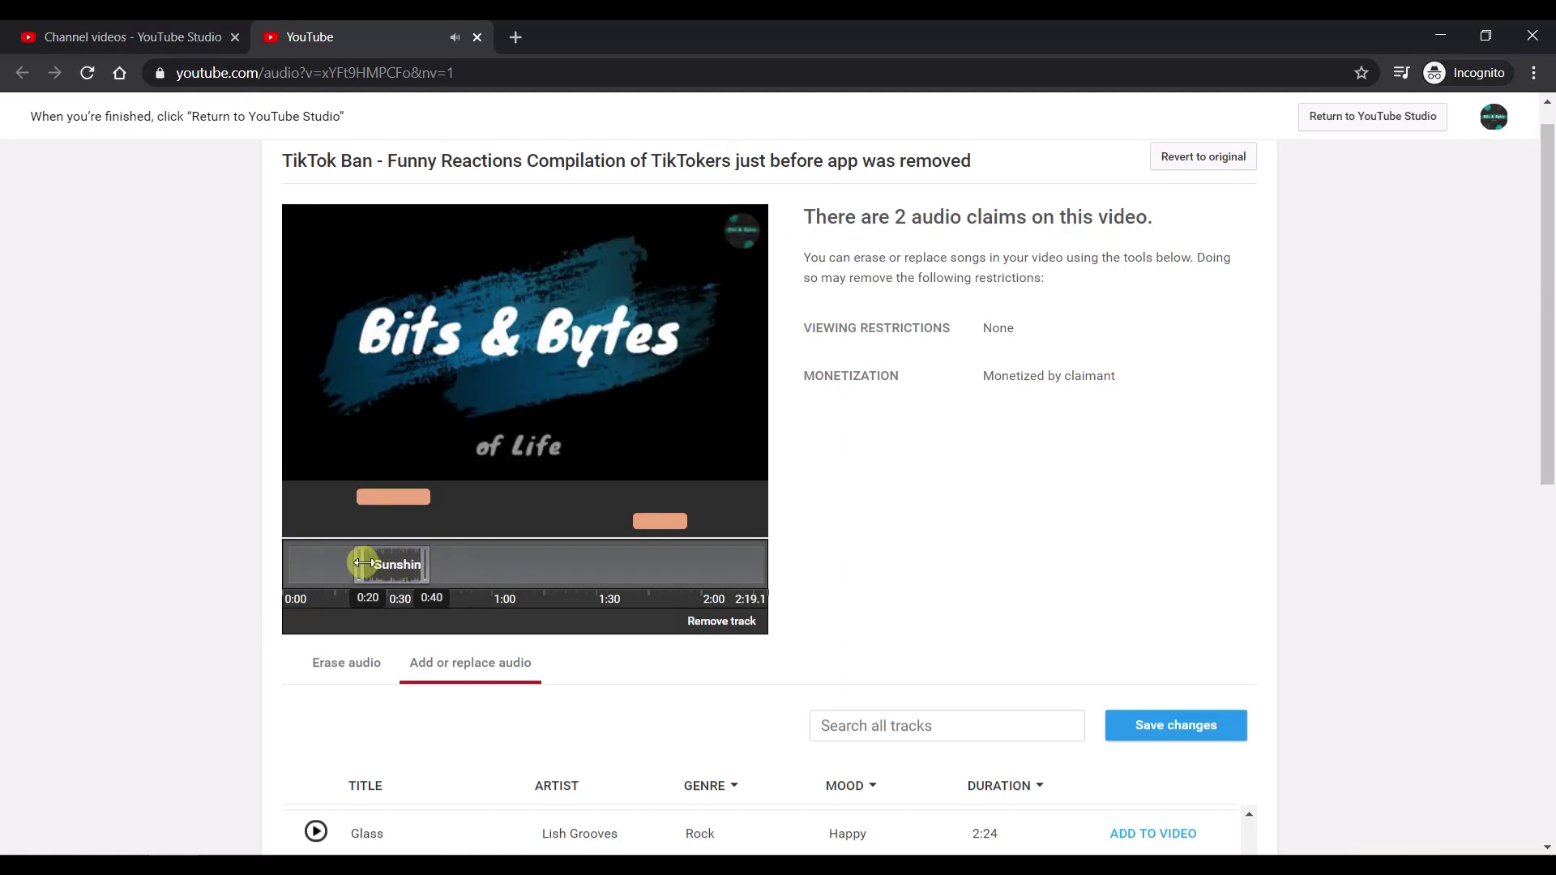
mouse_move(377, 498)
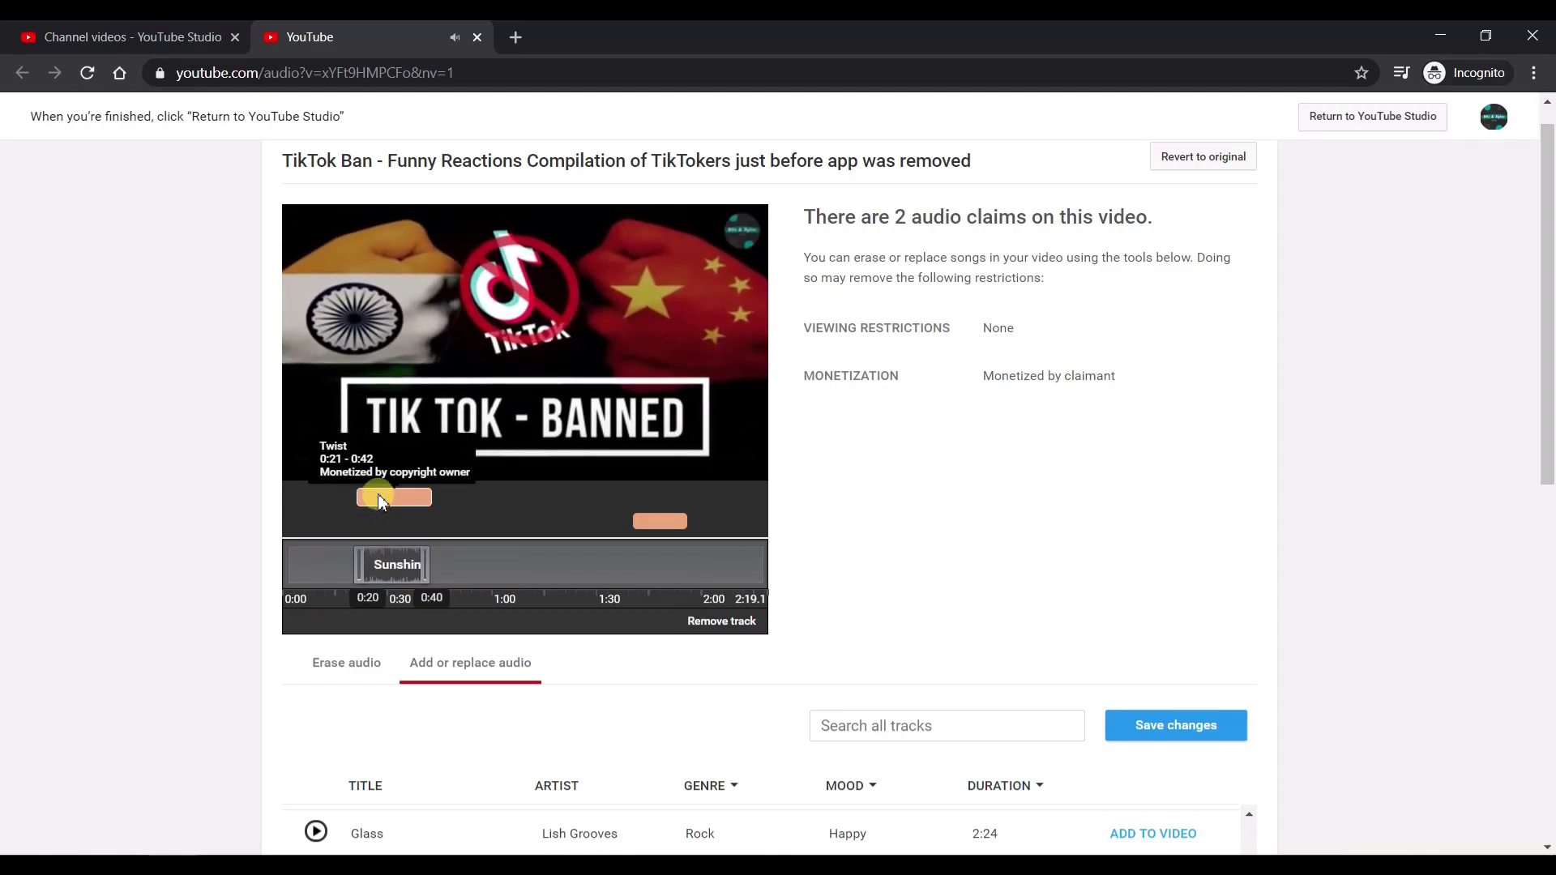
click(362, 563)
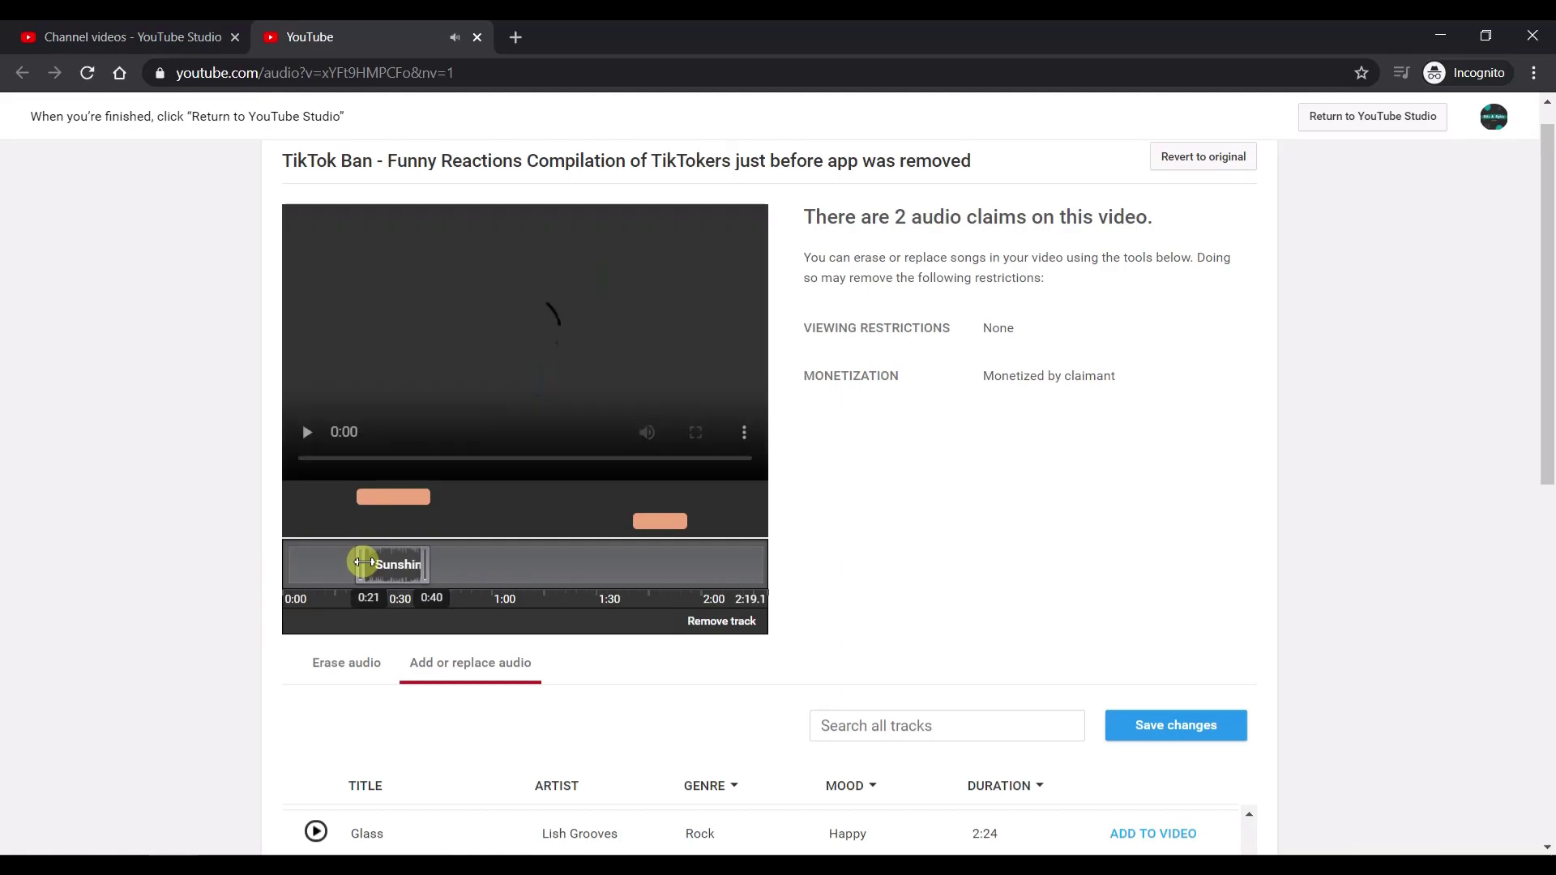
drag(364, 563, 361, 563)
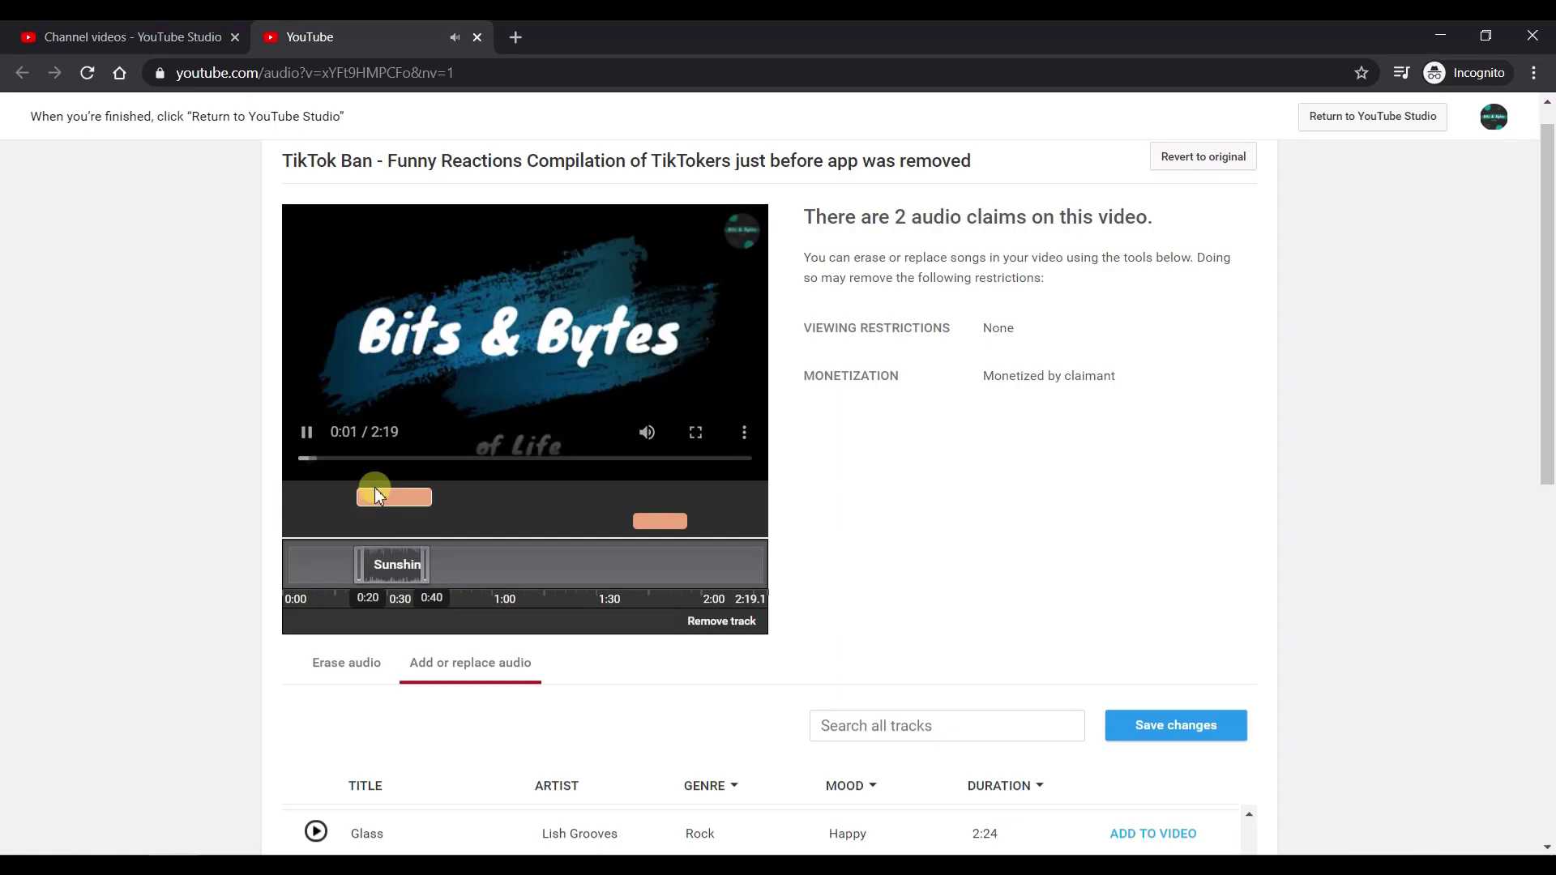
mouse_move(381, 504)
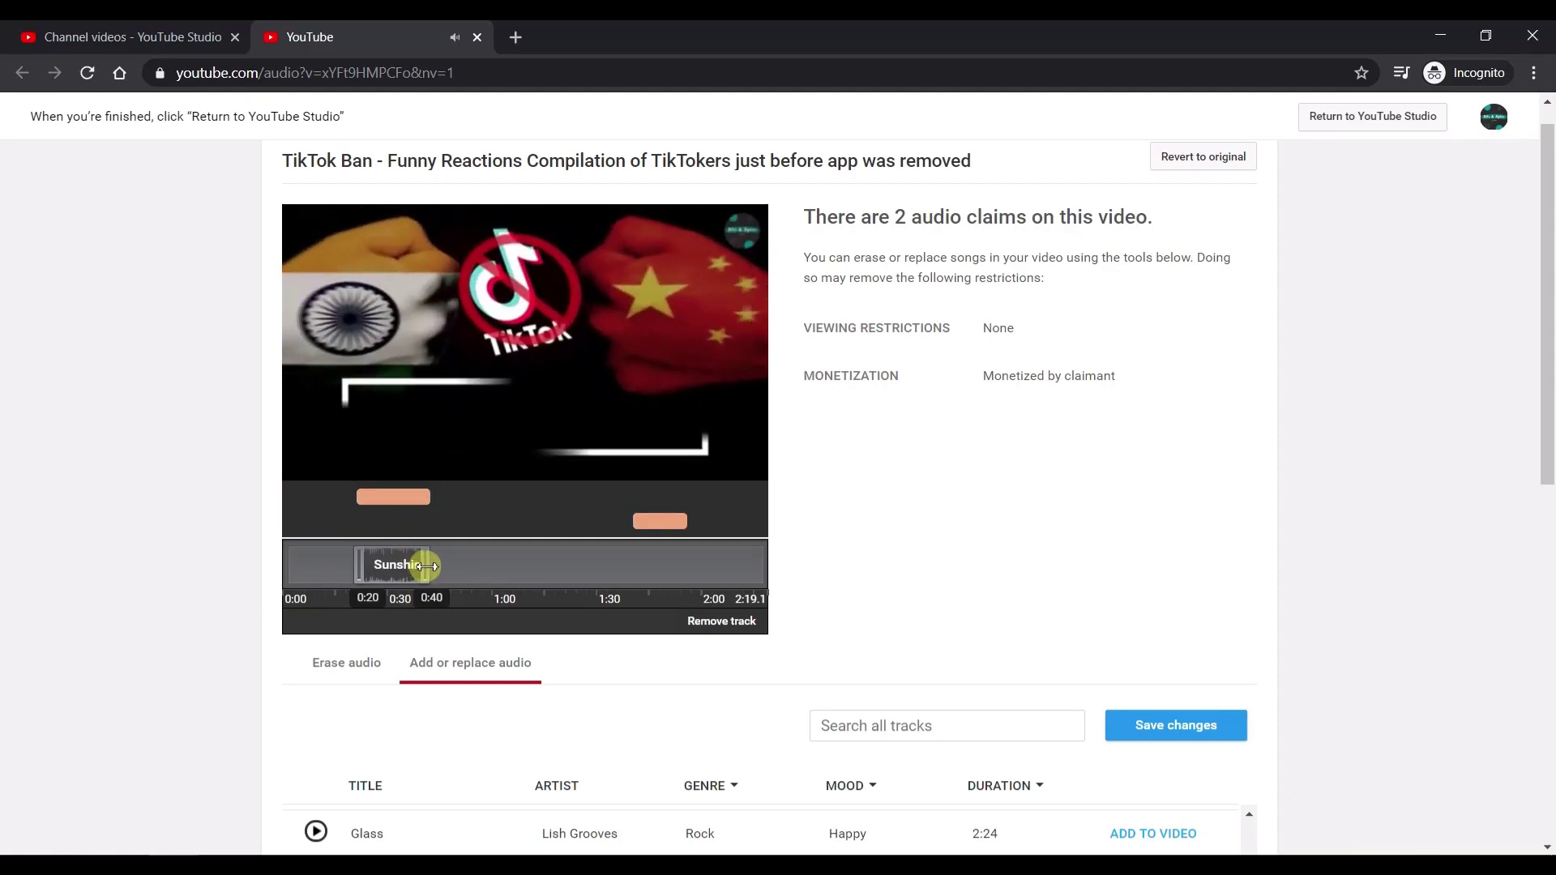
- Extend the Sunshine clip's right edge out to 0:42
drag(426, 566, 434, 567)
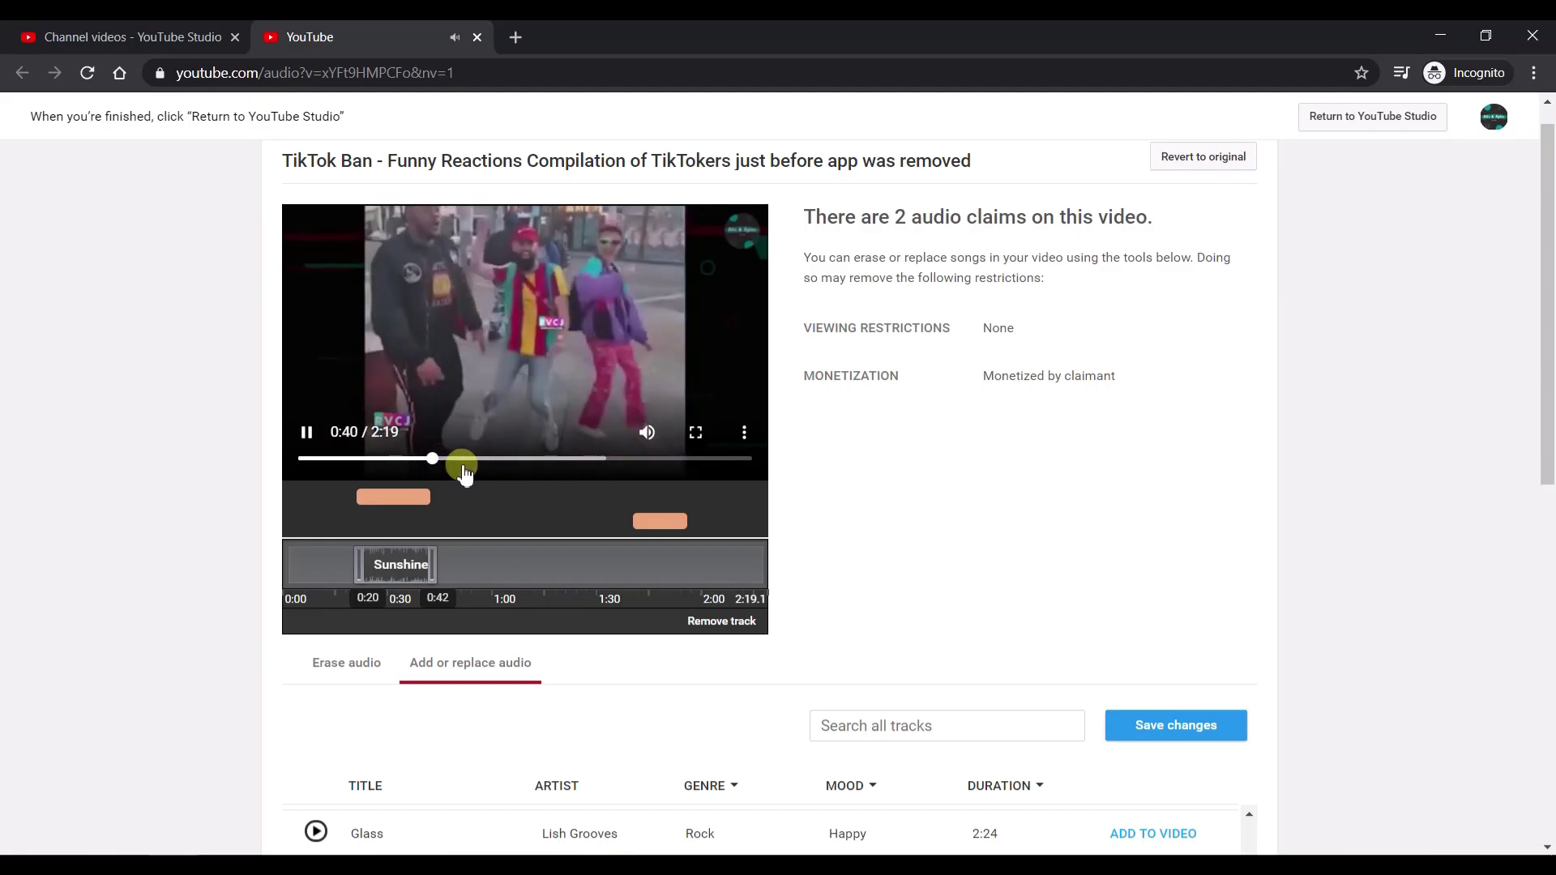
- Swap Sunshine for Marigold and slide the Marigold clip later to about 1:42
scroll(320, 538, down, 5)
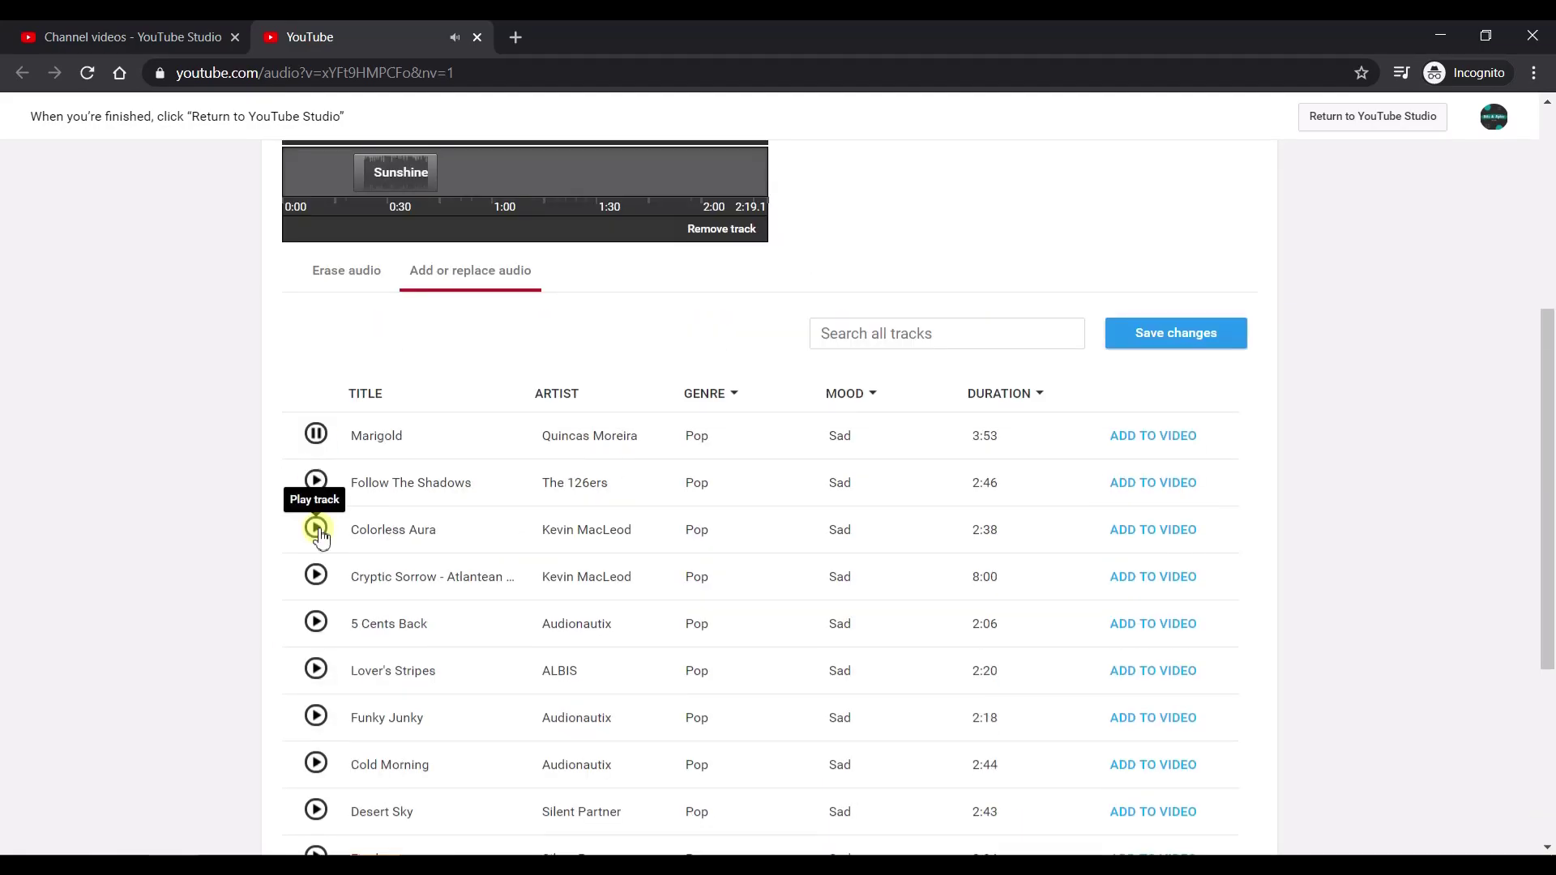
scroll(320, 537, up, 1)
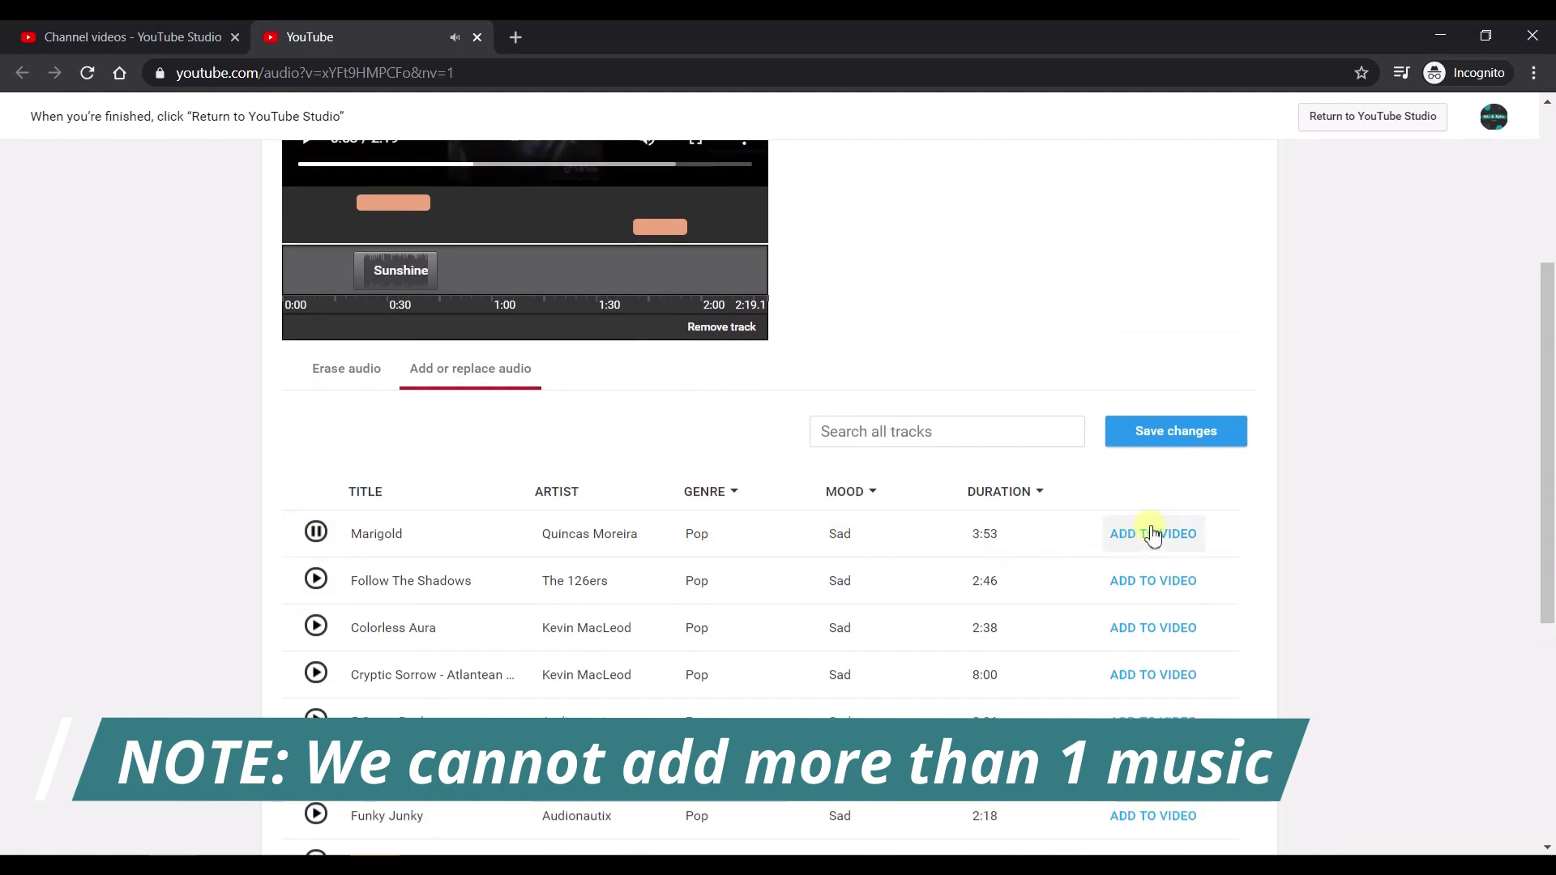
click(1154, 535)
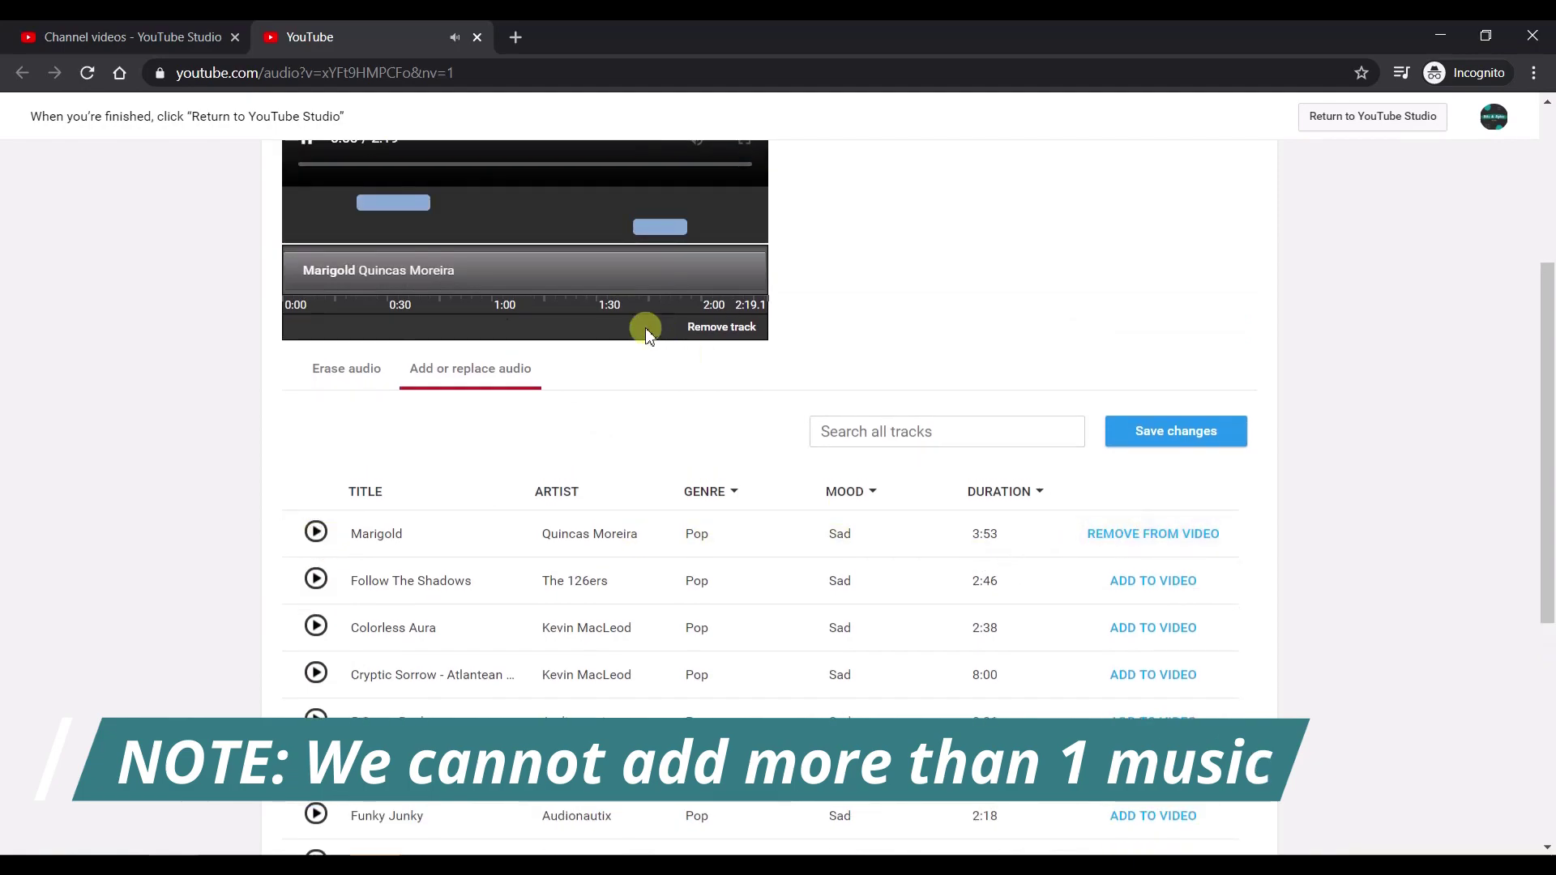
drag(290, 280, 637, 279)
- Trim the Marigold clip to span 1:40–1:56, pausing the video preview
scroll(616, 339, up, 1)
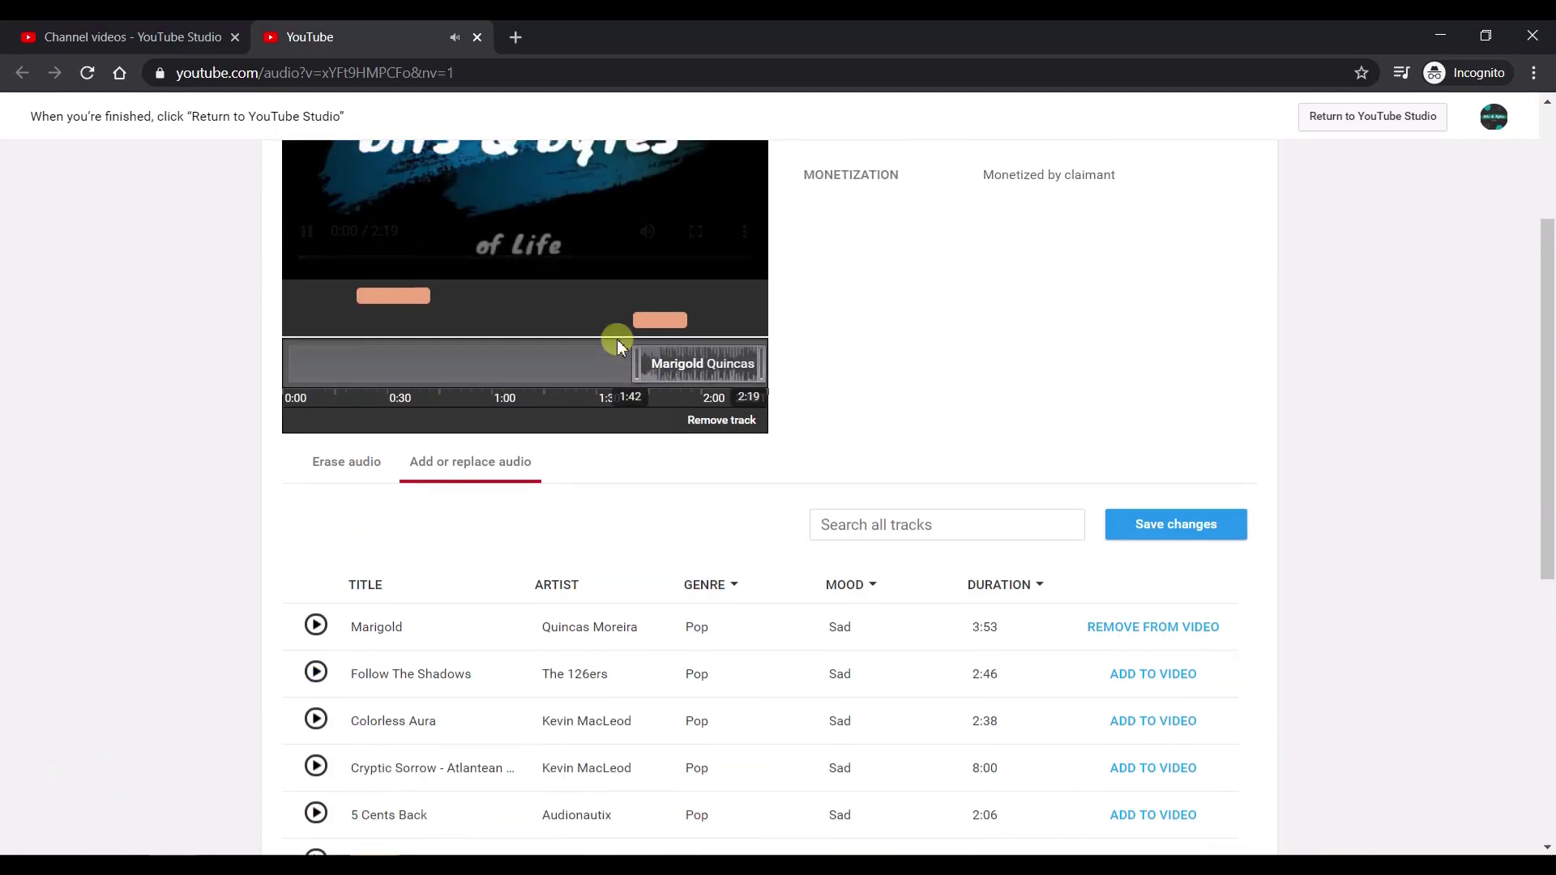
scroll(673, 357, up, 1)
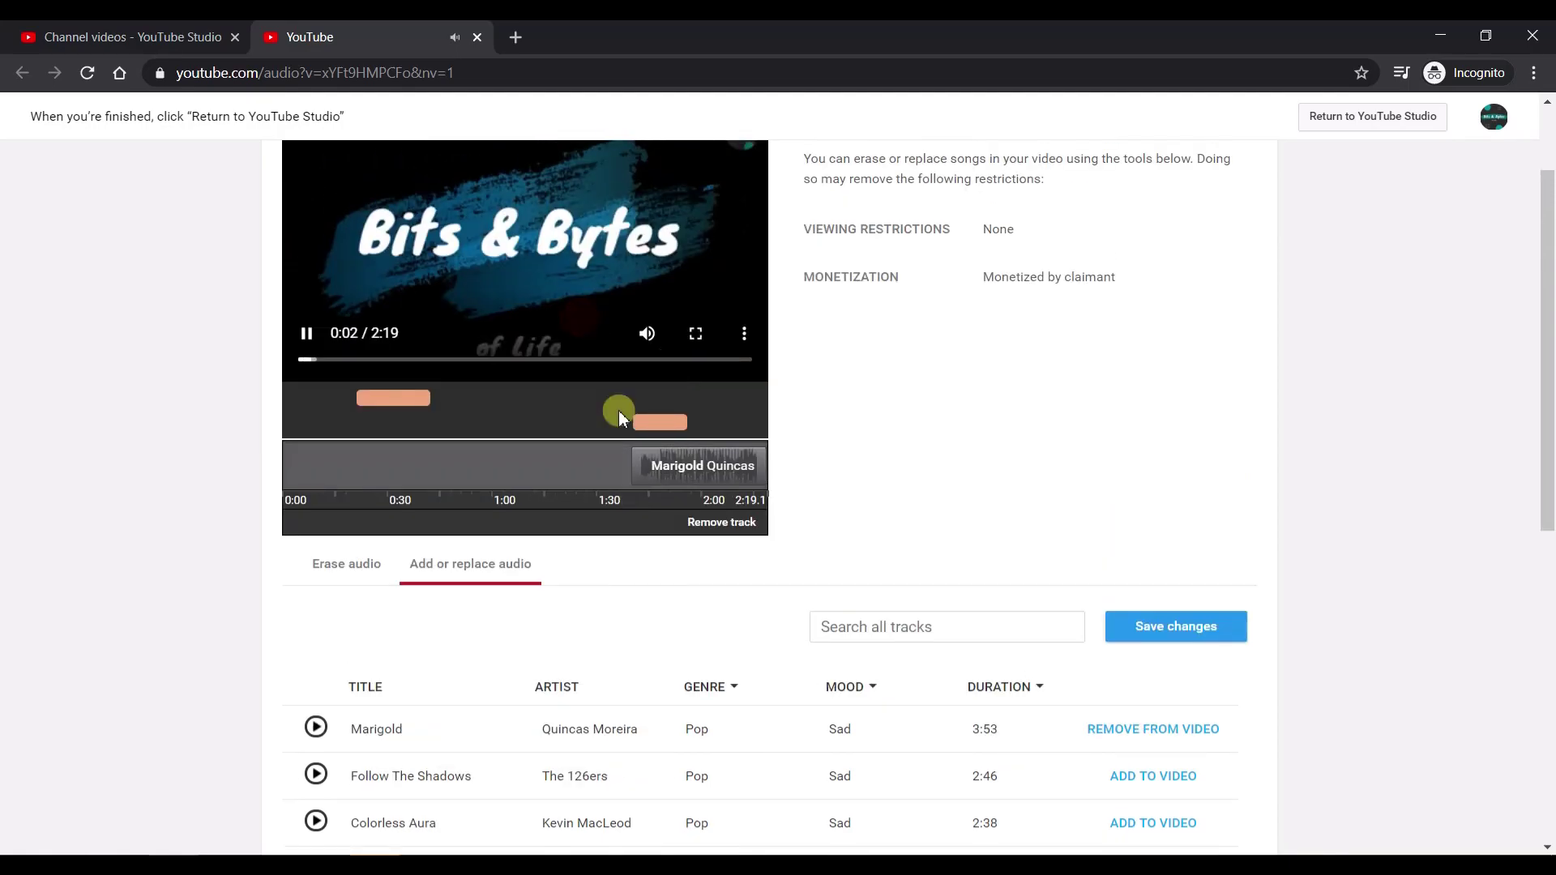
click(595, 261)
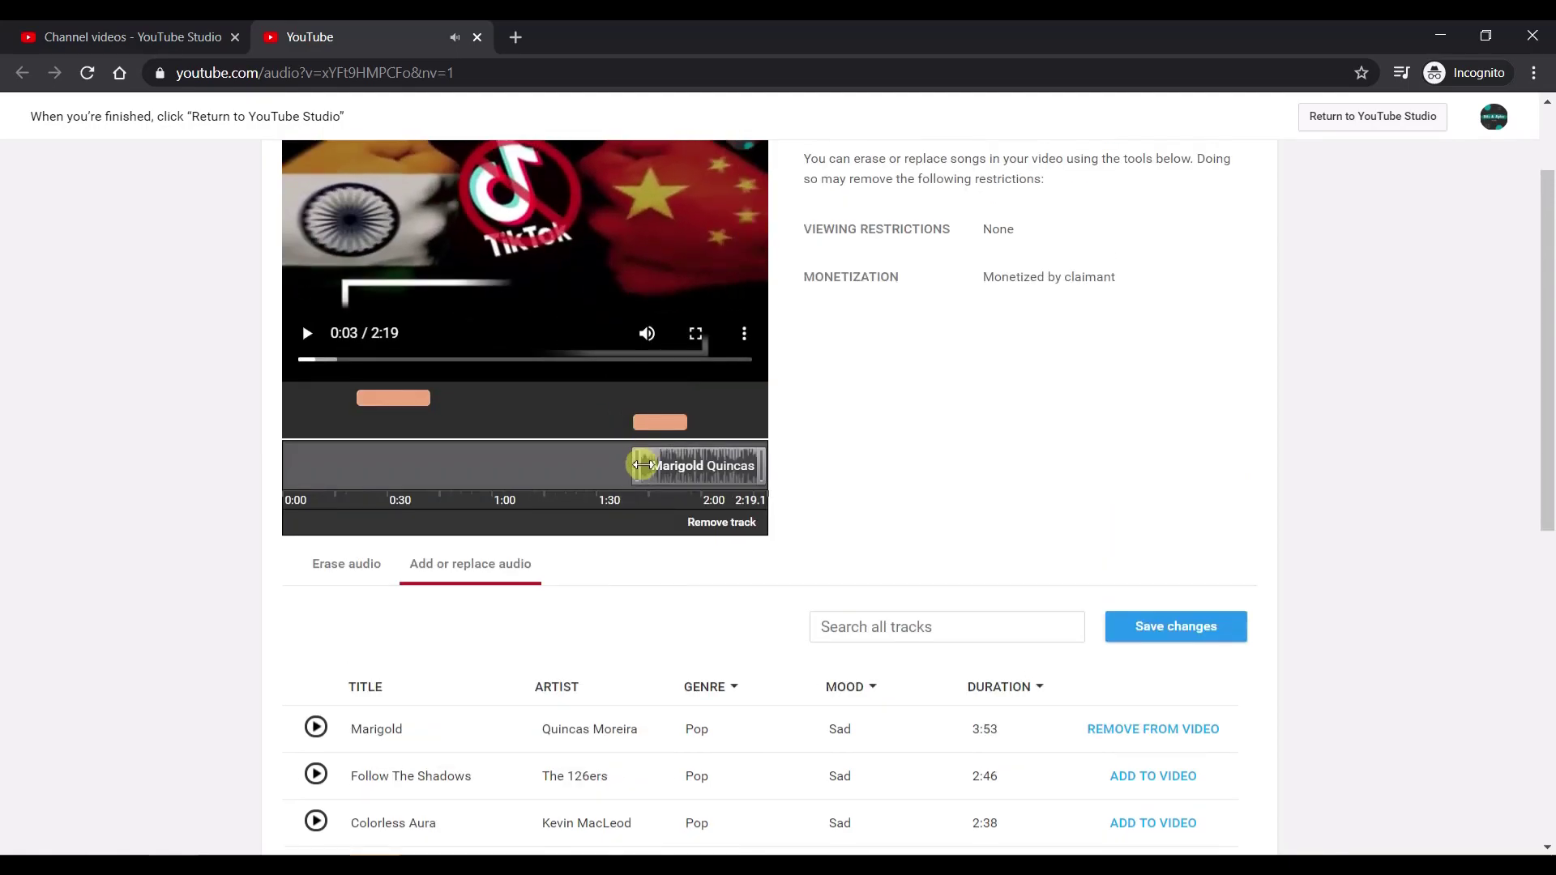
click(638, 469)
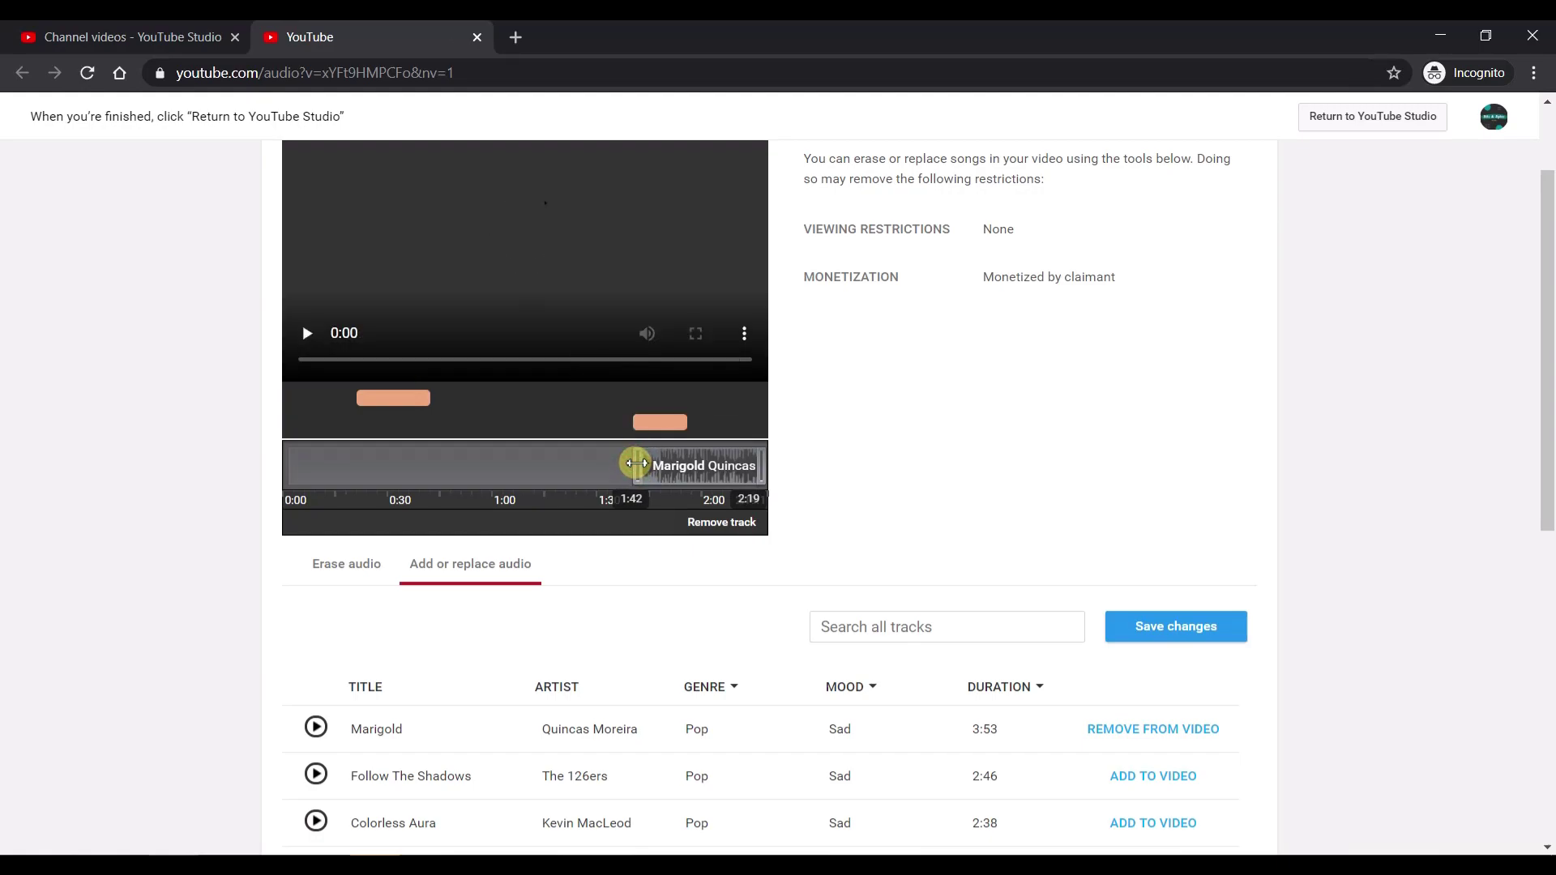
drag(637, 463, 630, 463)
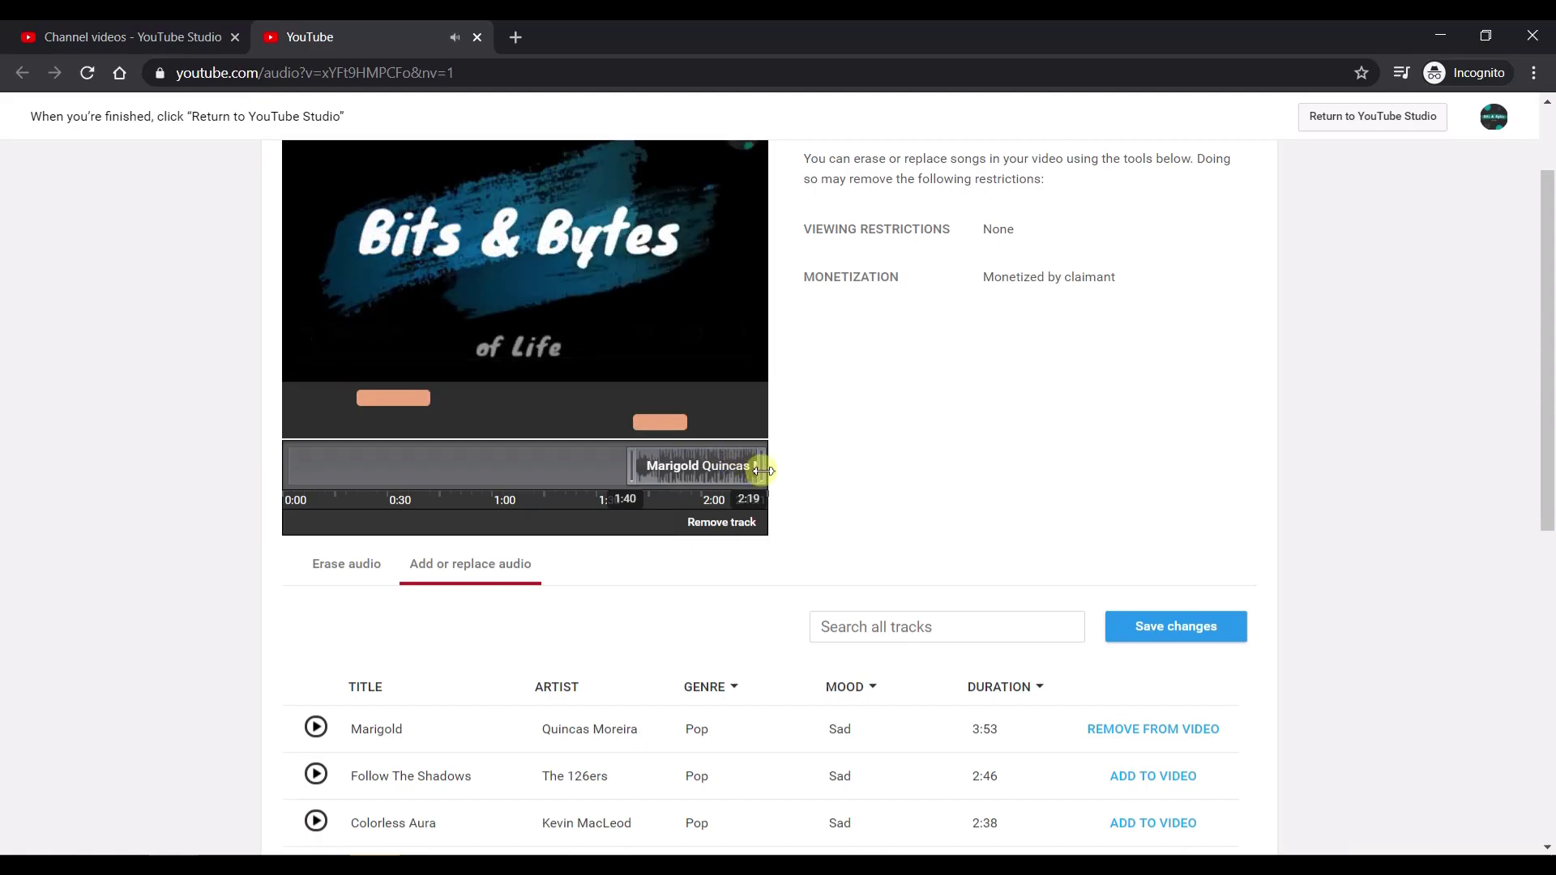
drag(763, 471, 688, 467)
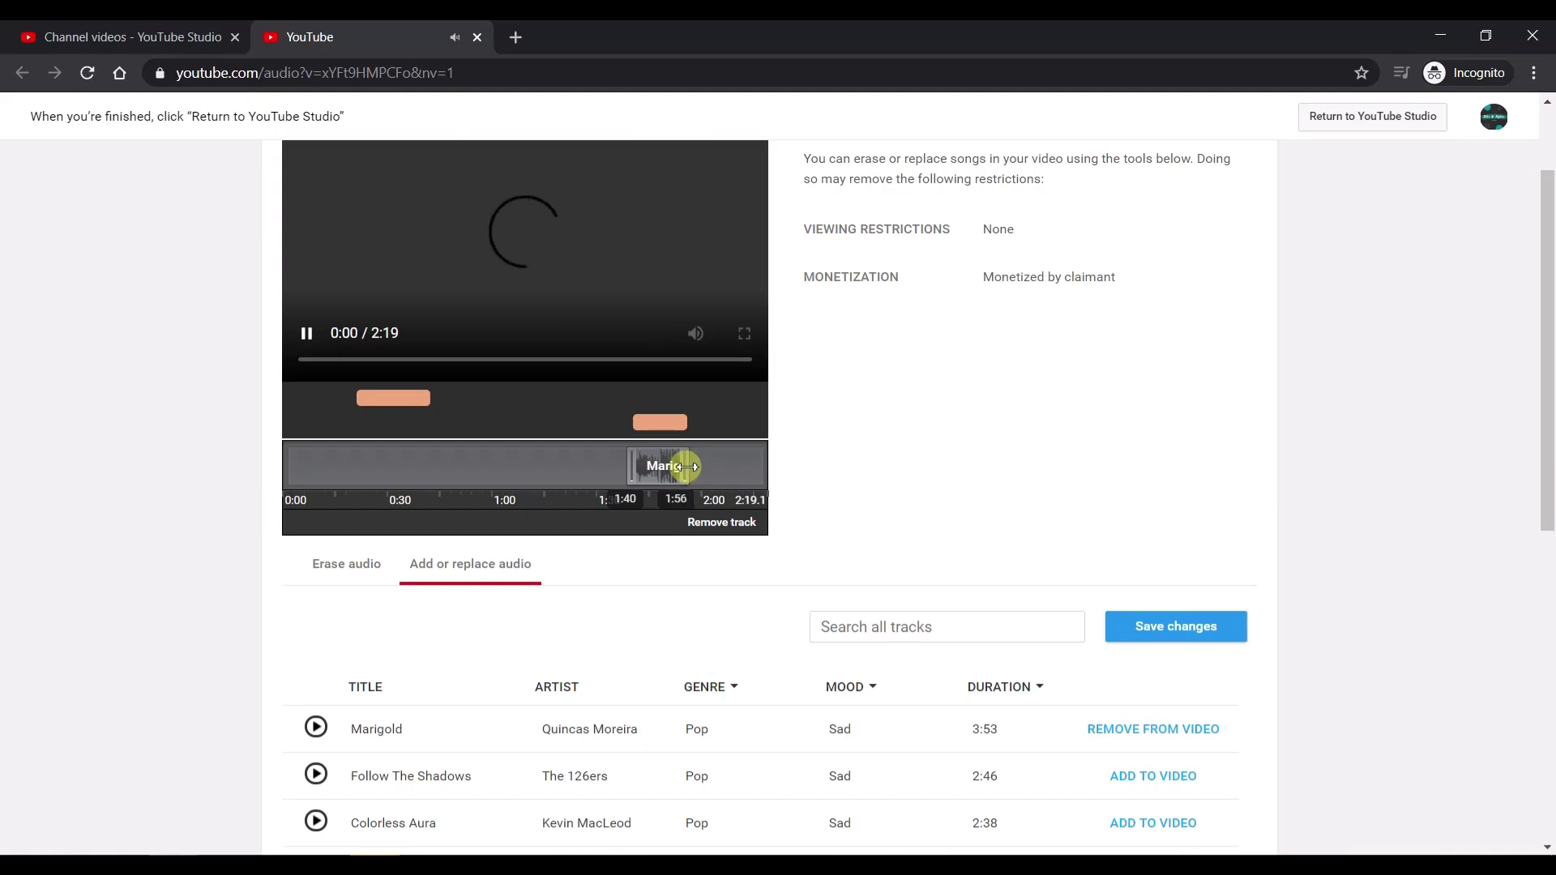
mouse_move(663, 424)
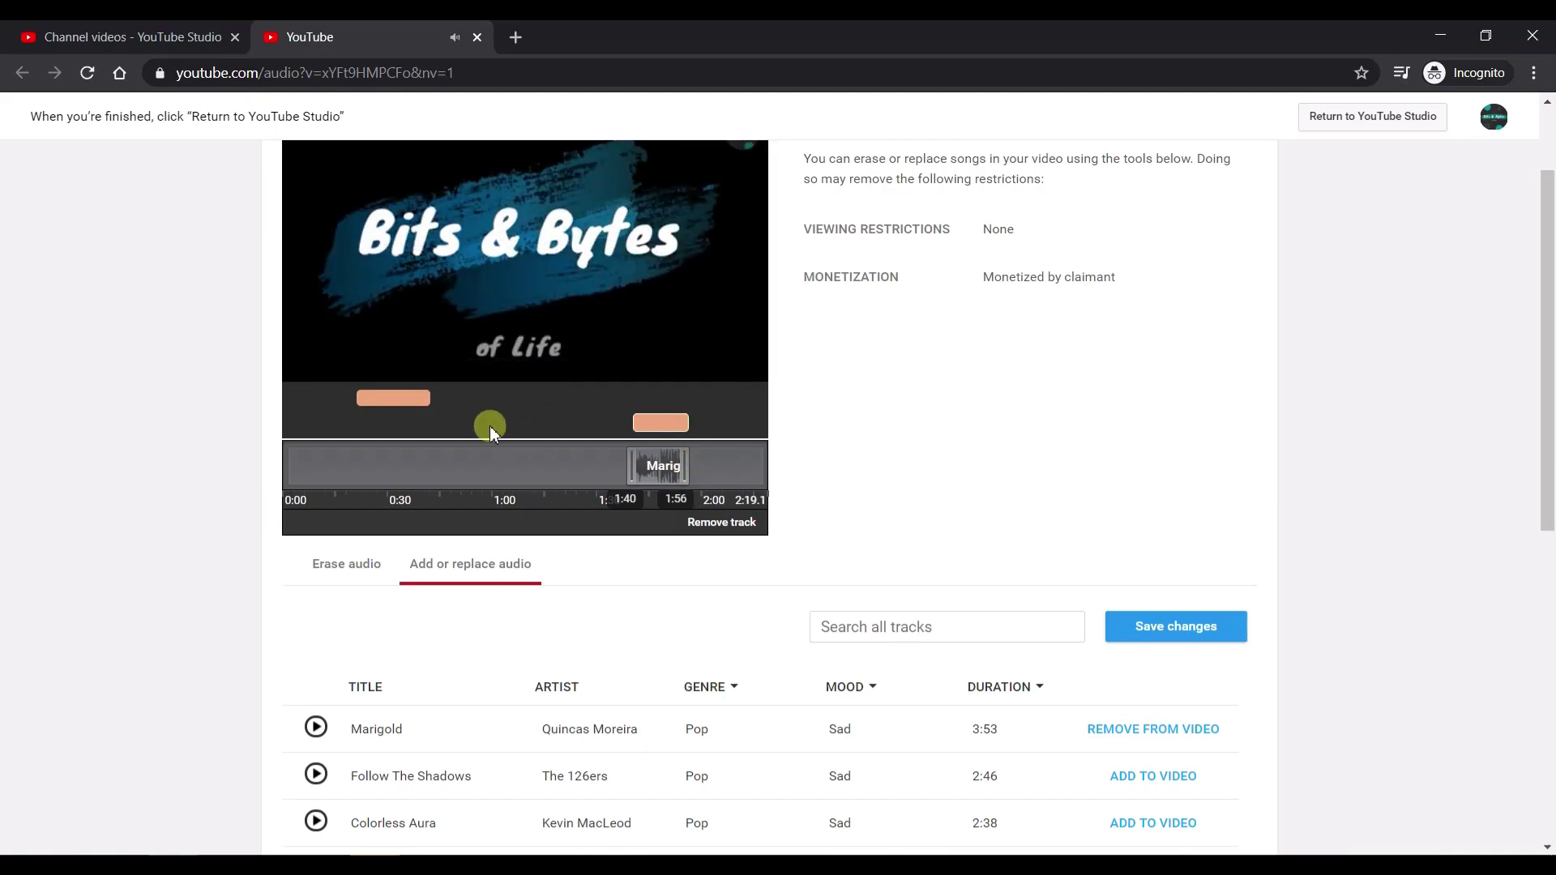
click(439, 274)
mouse_move(391, 401)
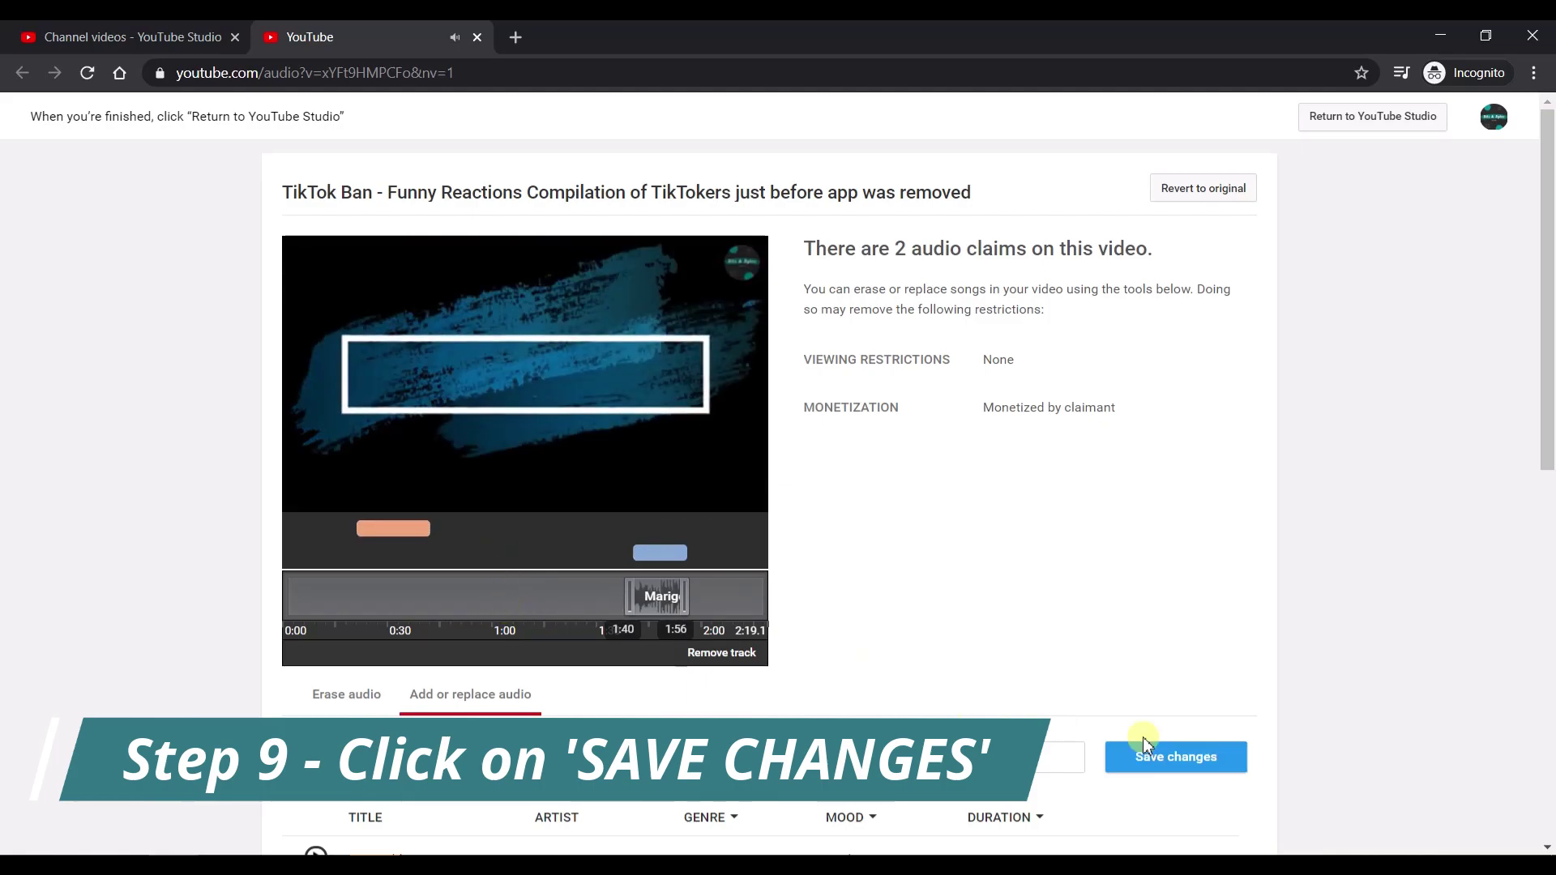
- Save the audio edits, confirming despite the processing wait warning
click(1168, 759)
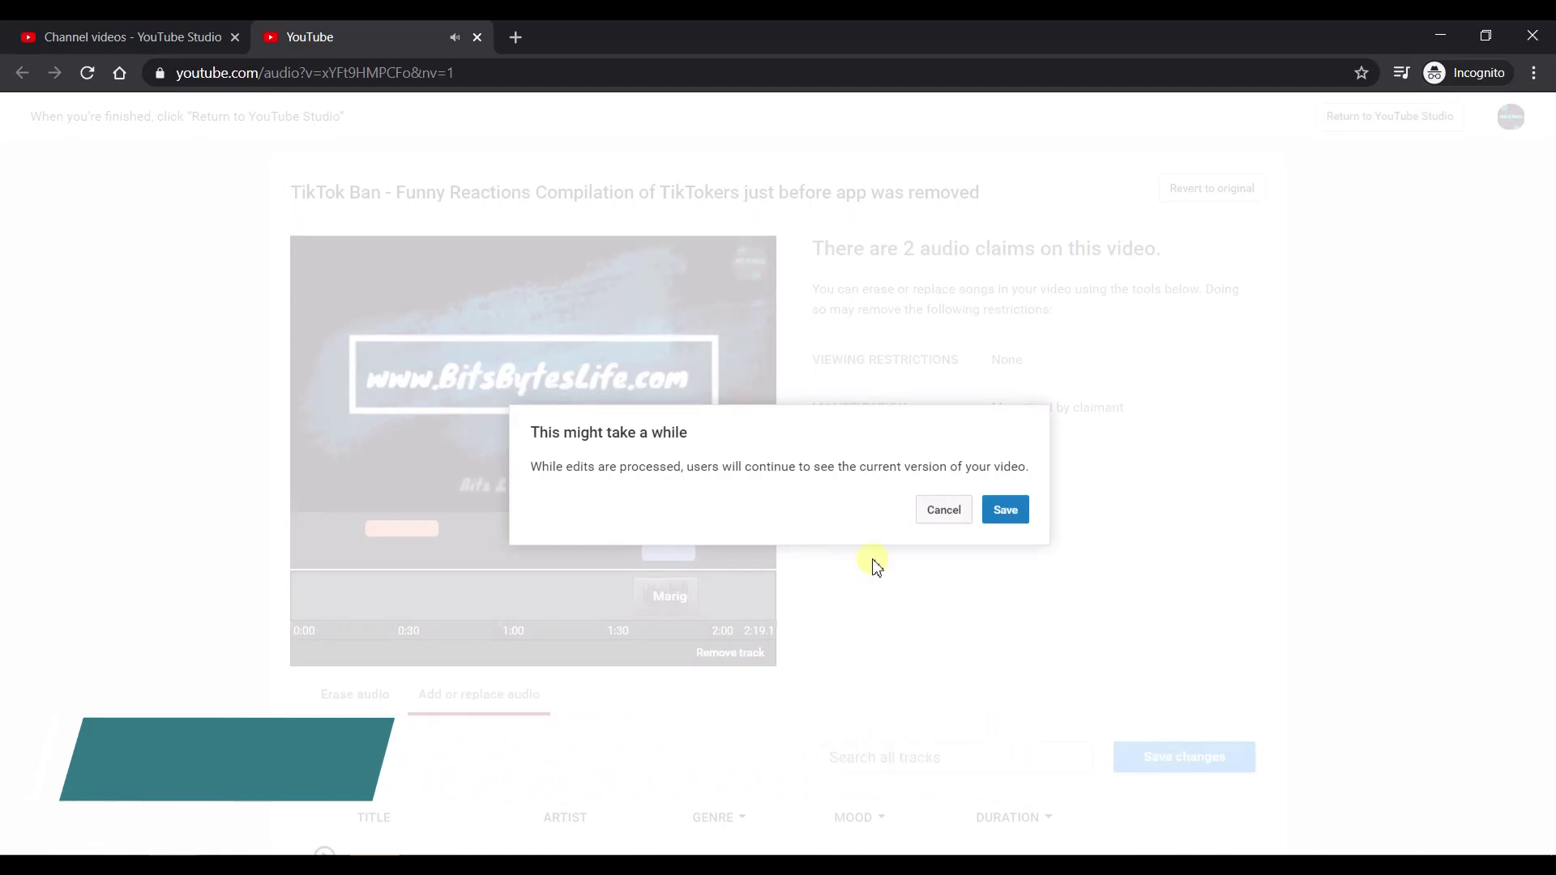
click(1006, 525)
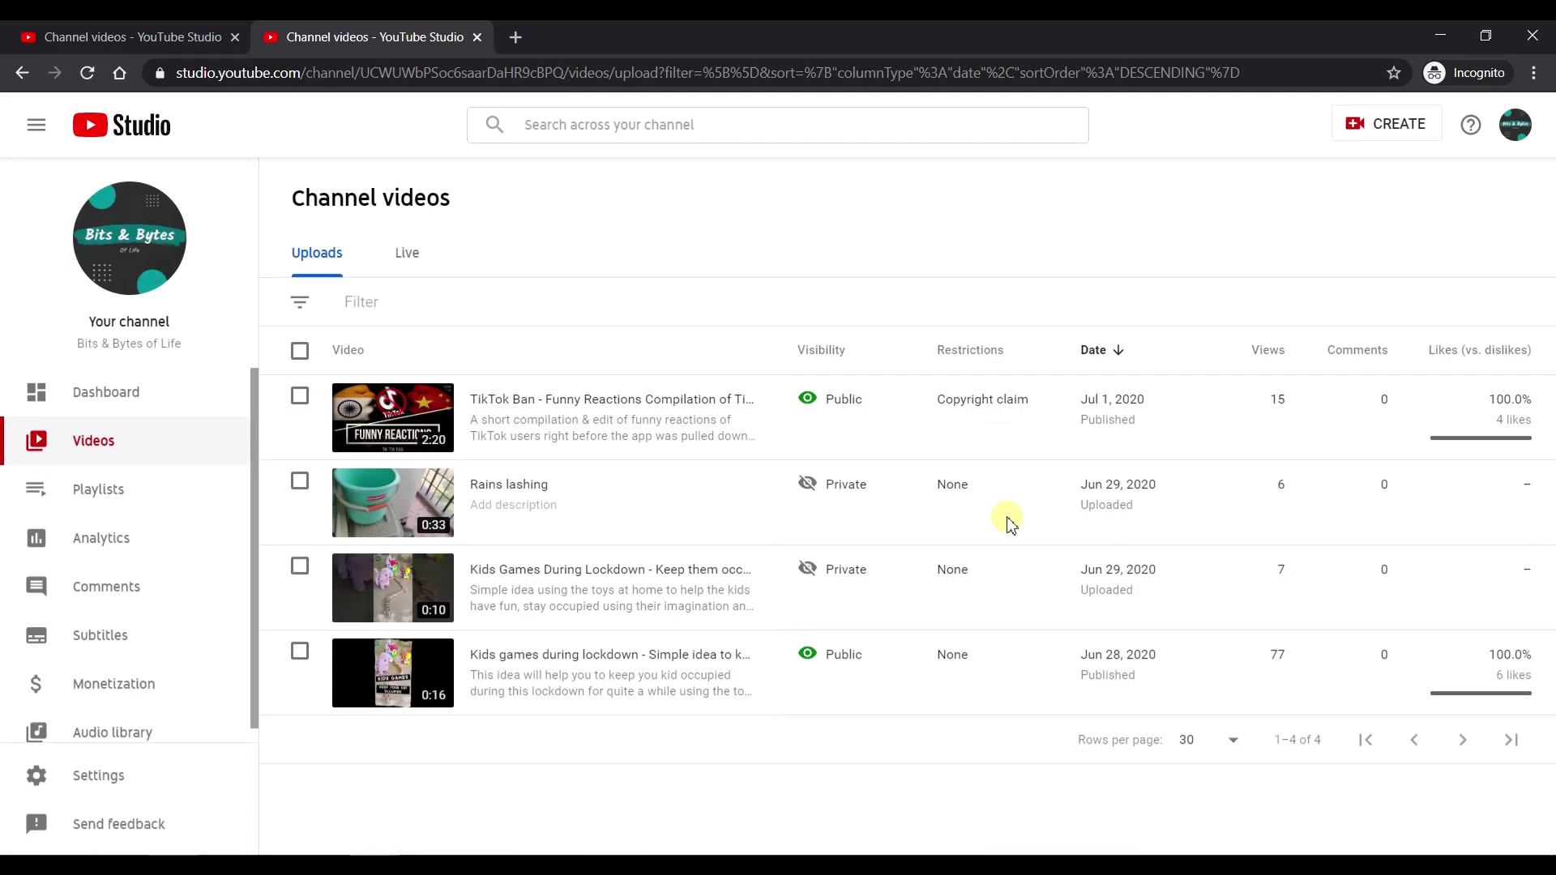
mouse_move(992, 407)
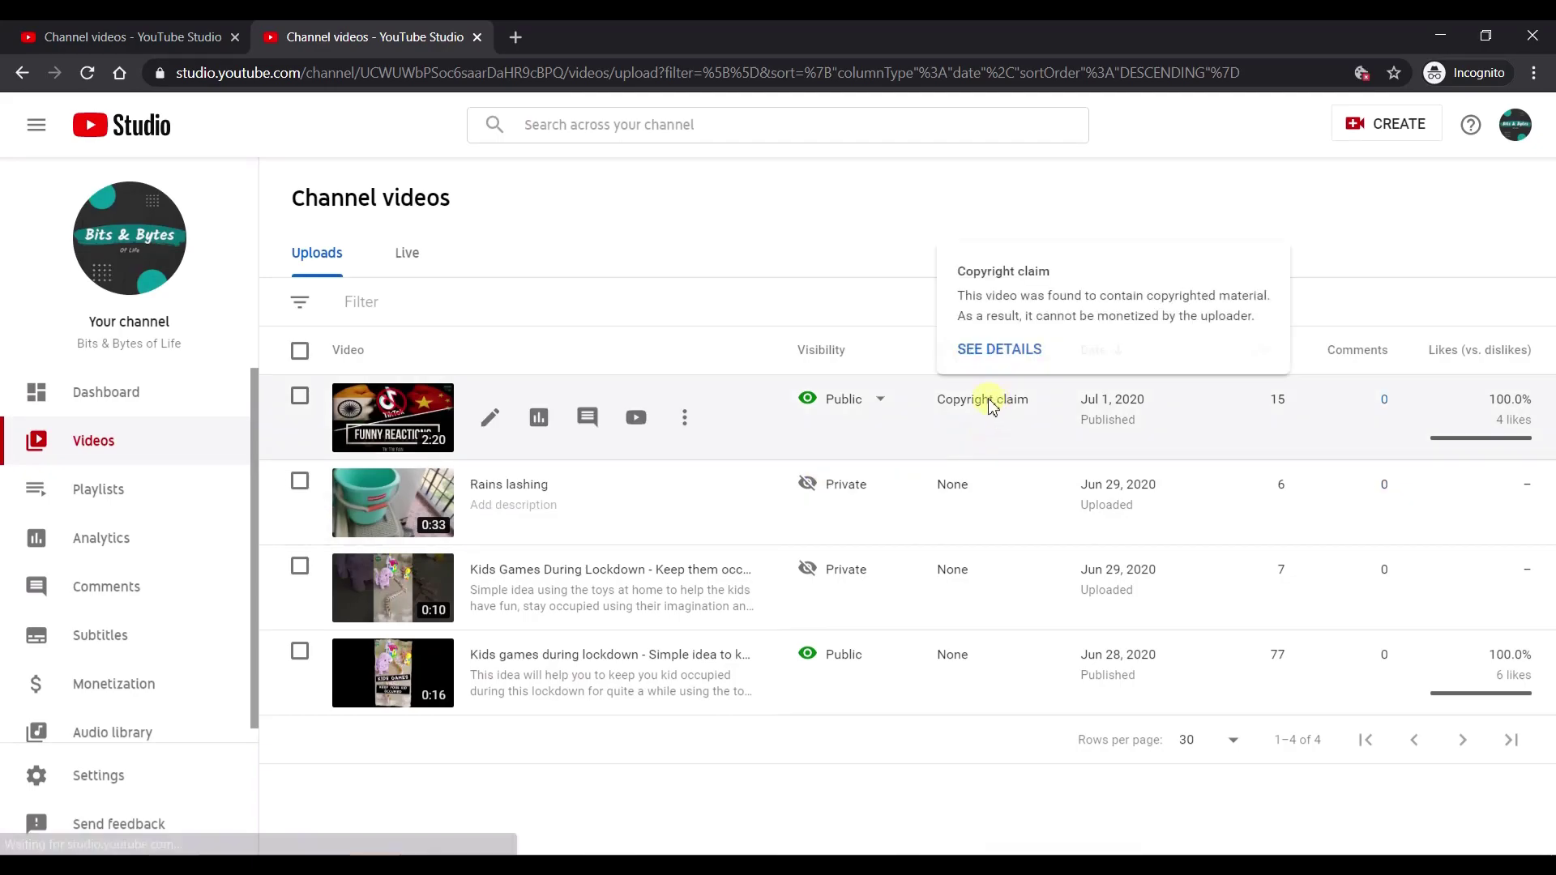
click(989, 350)
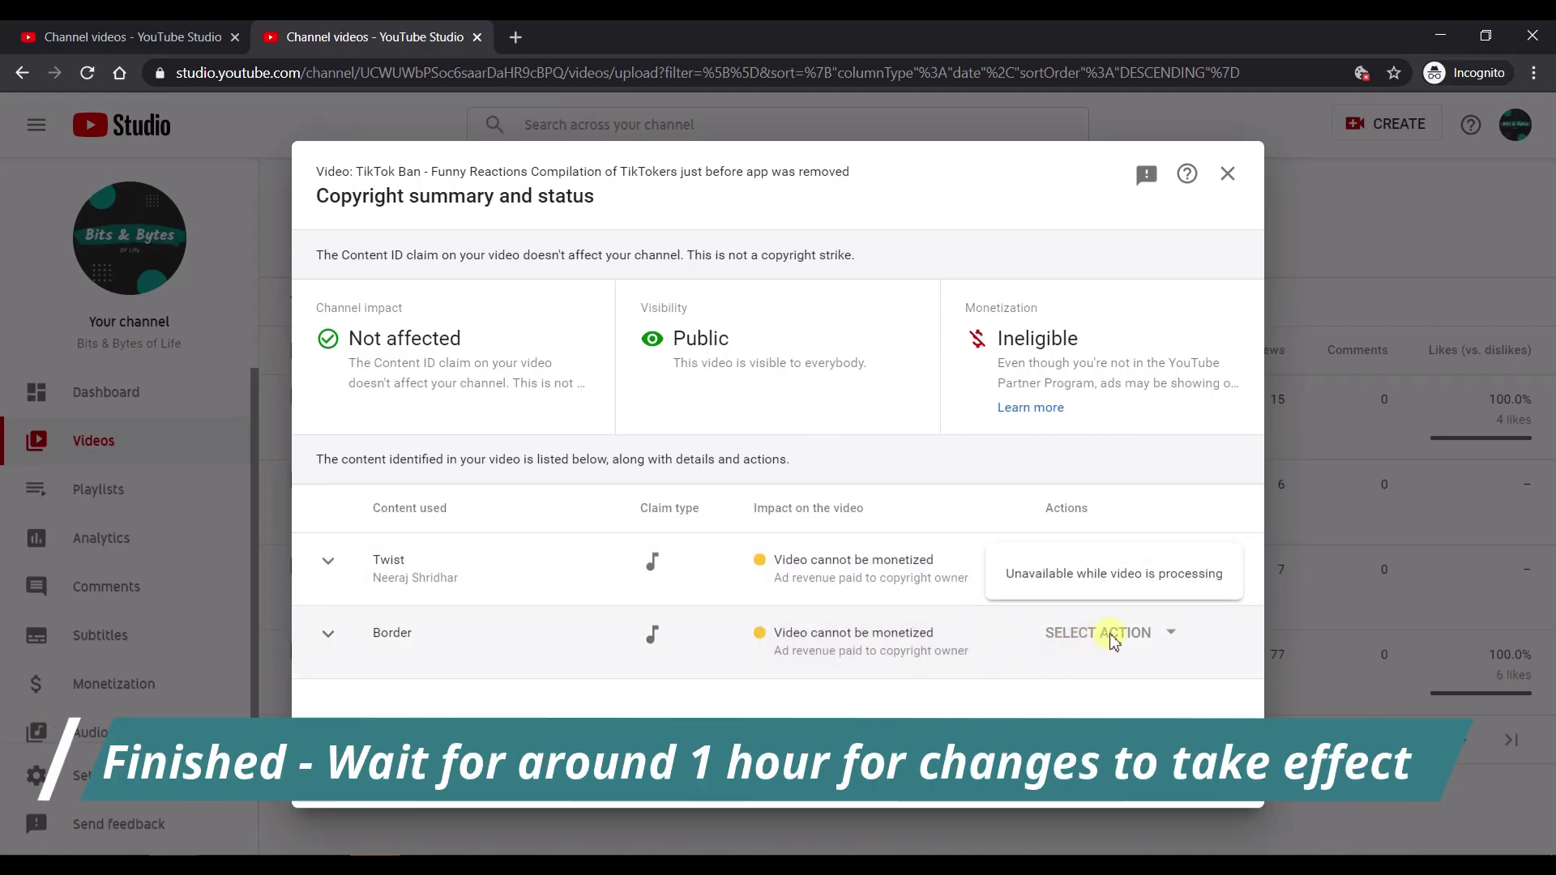
click(325, 636)
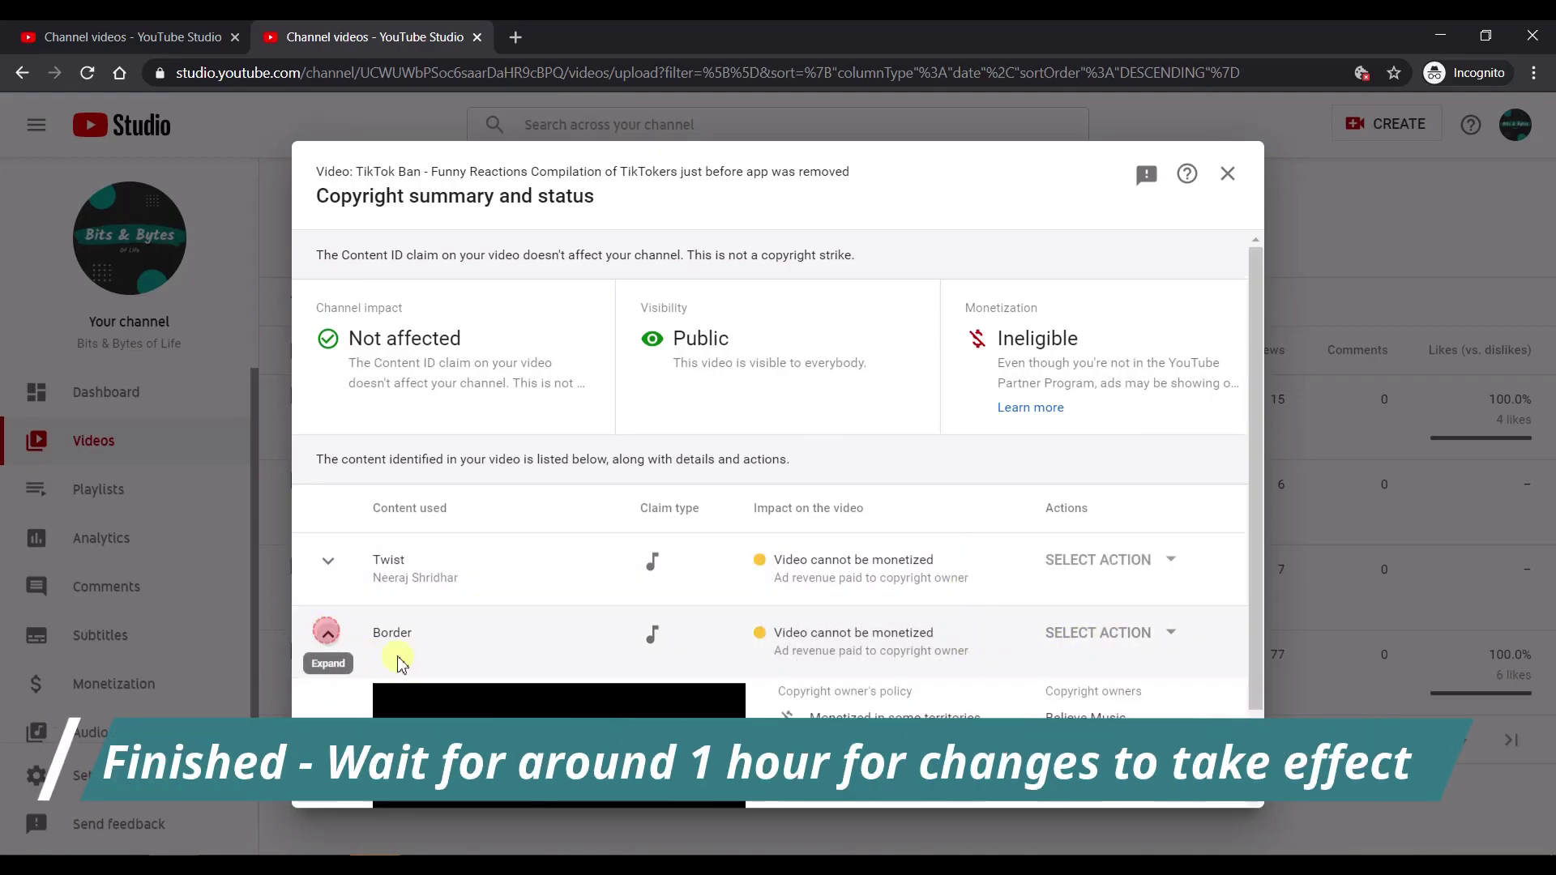
scroll(810, 567, down, 1)
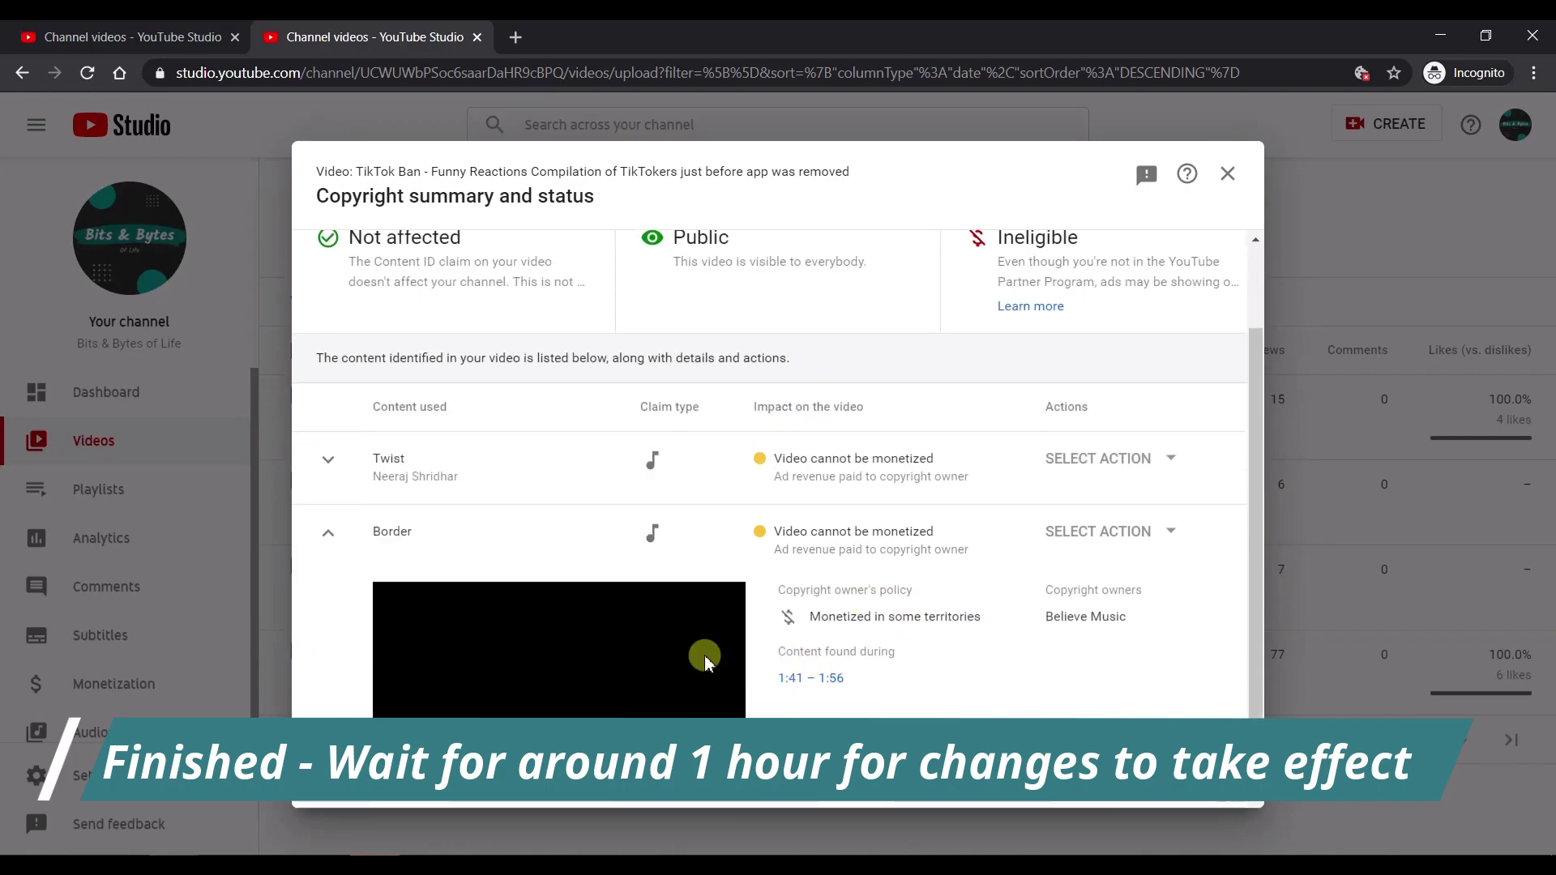
click(797, 681)
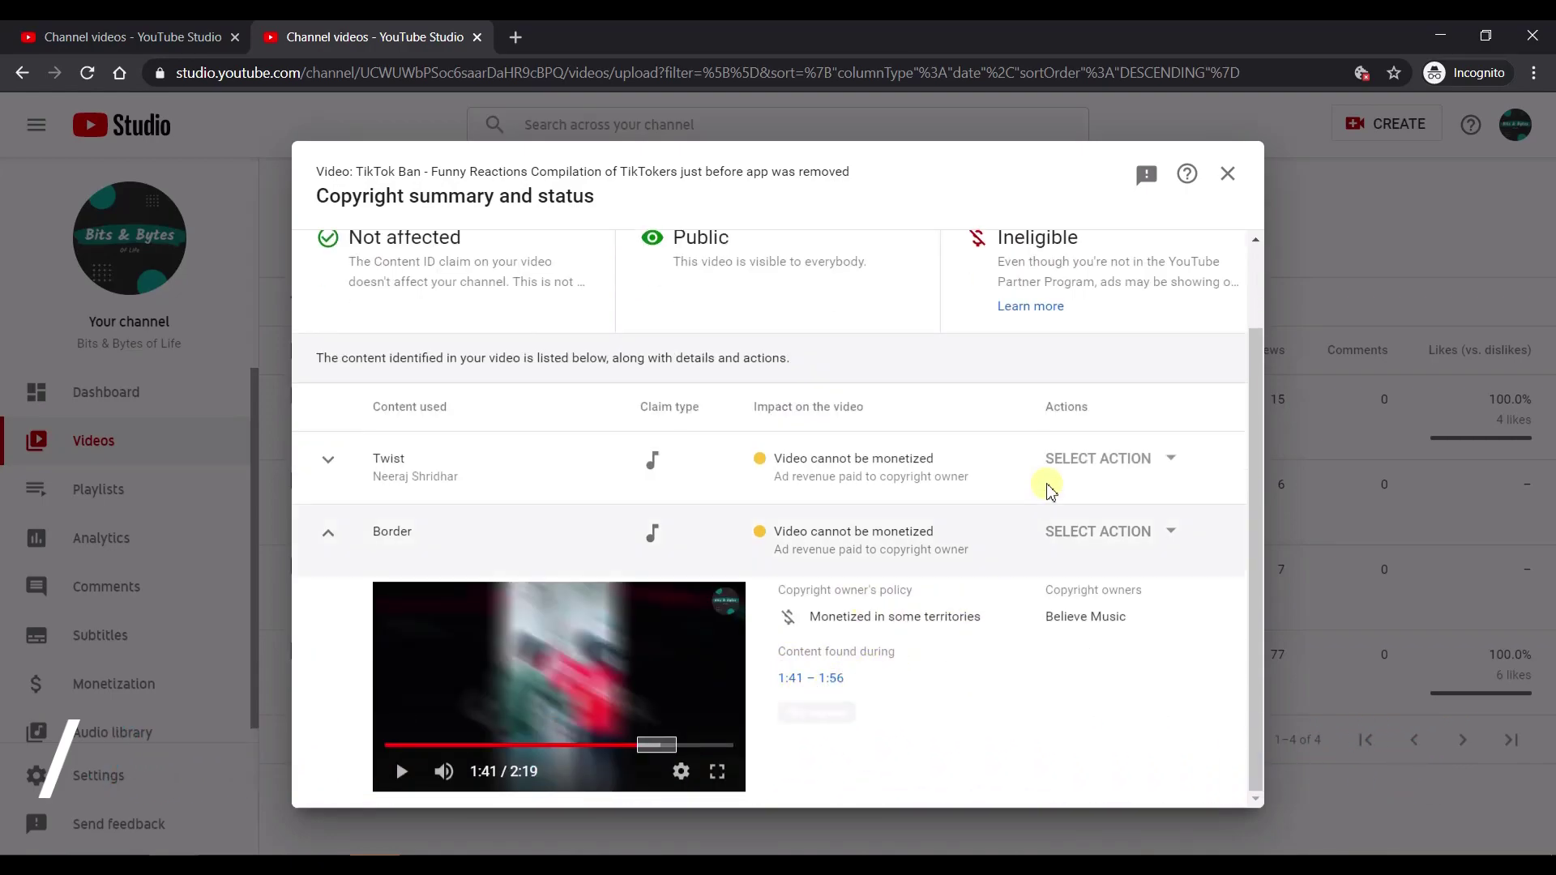
click(1232, 176)
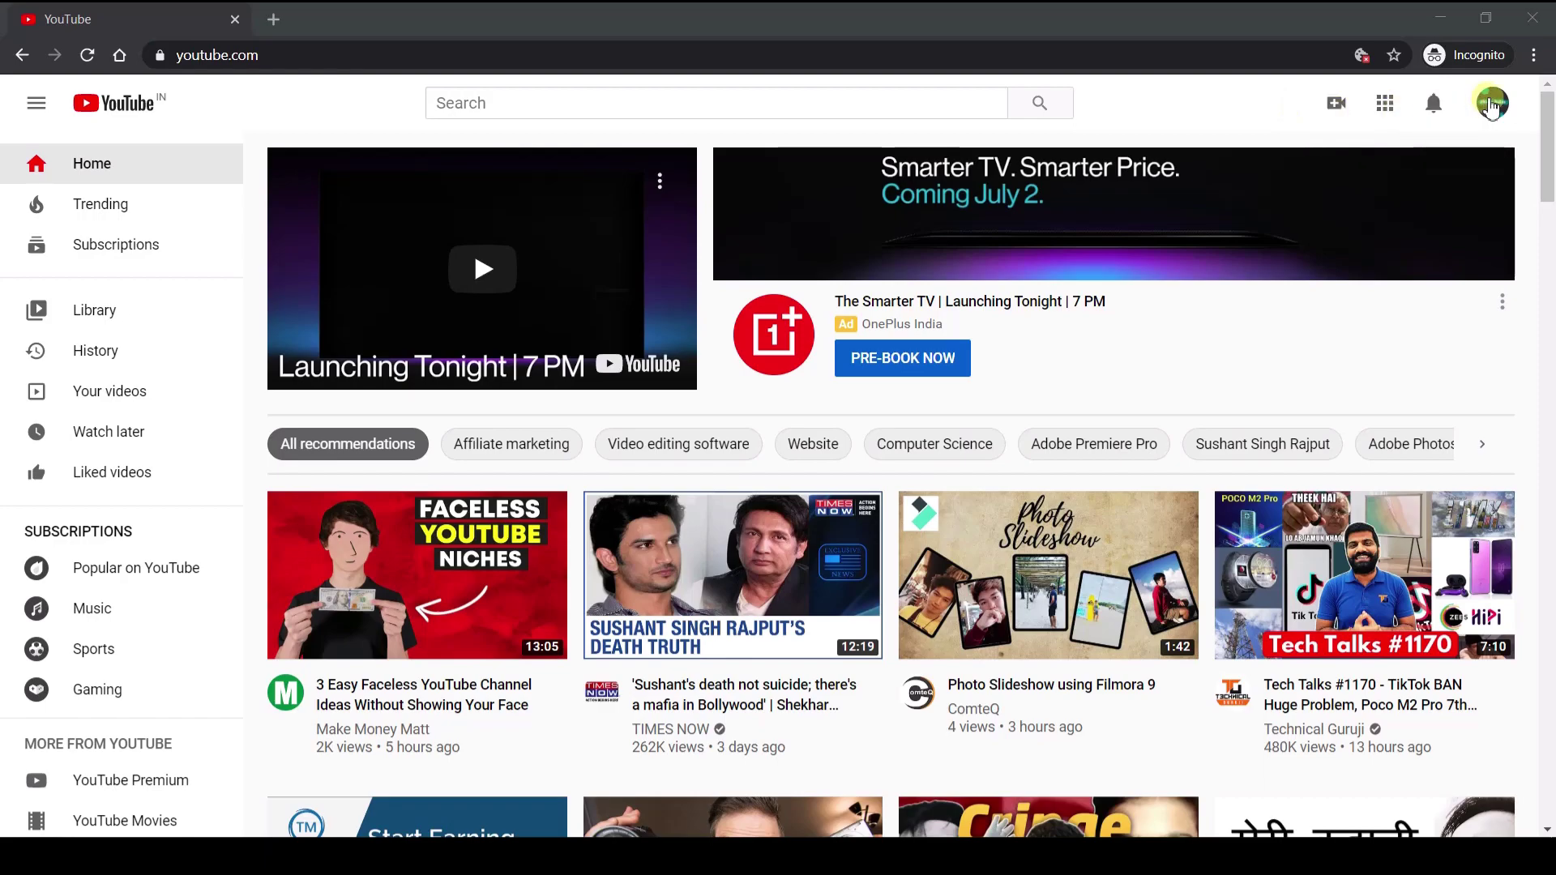
- Open YouTube Studio from the account avatar menu
click(1504, 108)
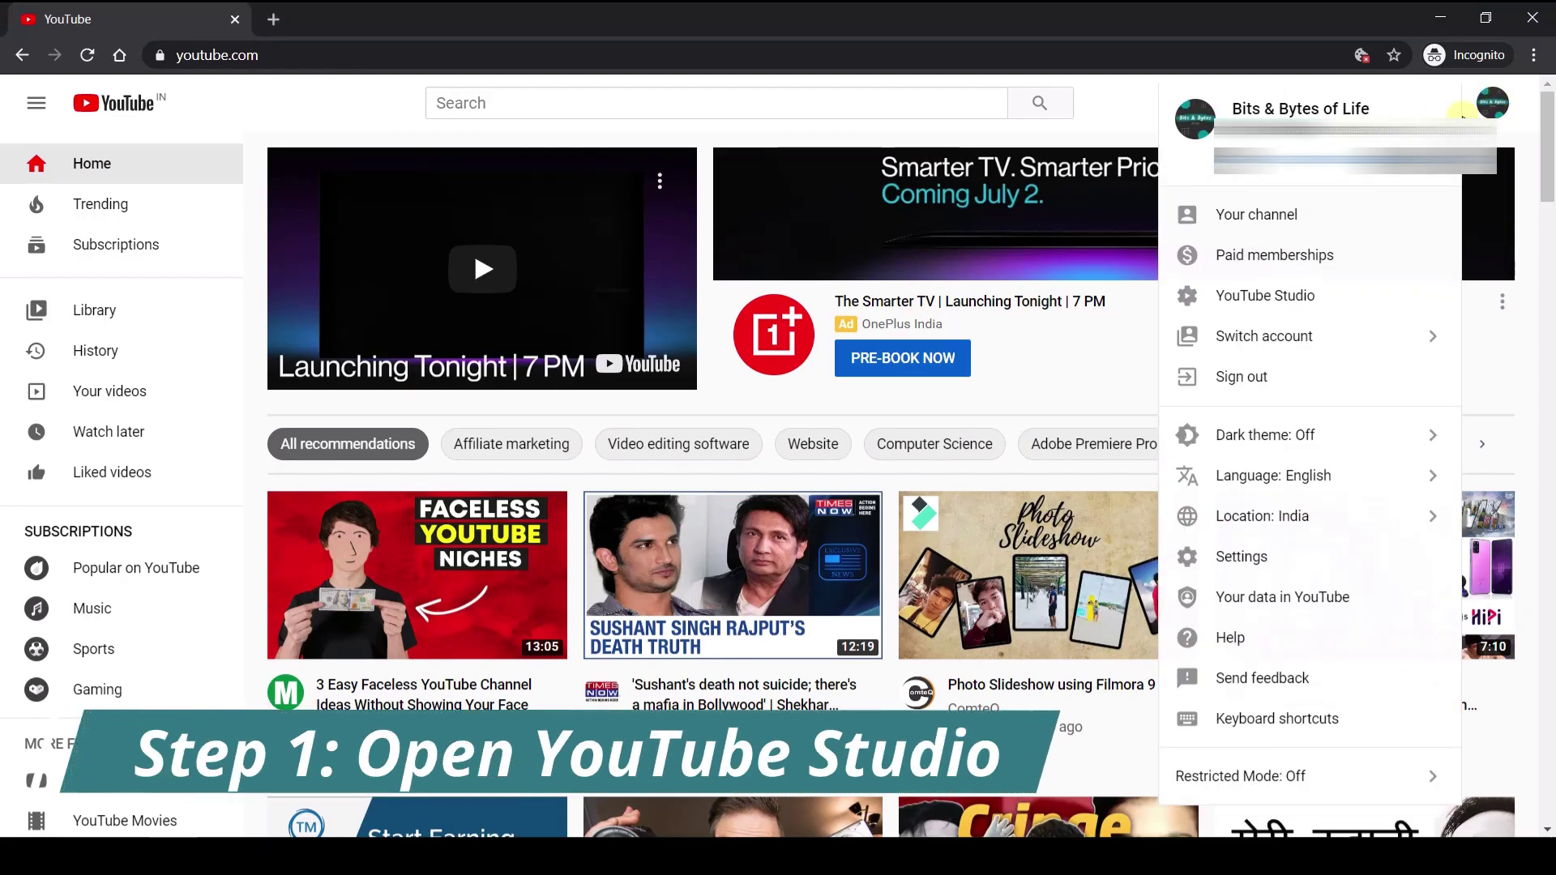
click(1285, 306)
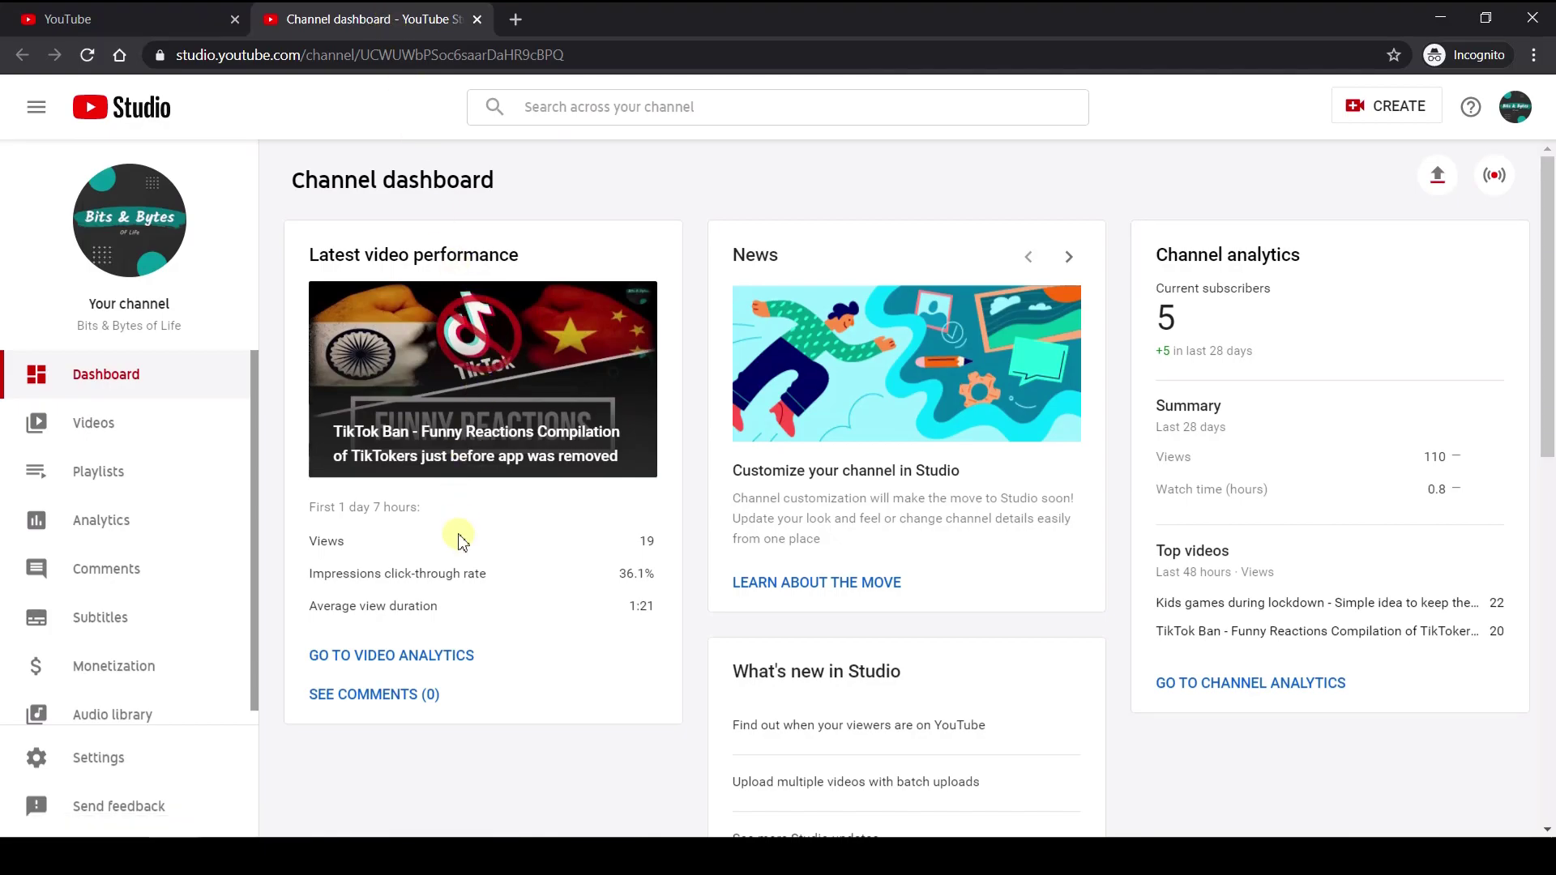
- Go to the Videos list and open the TikTok Ban video's copyright claim details
click(139, 431)
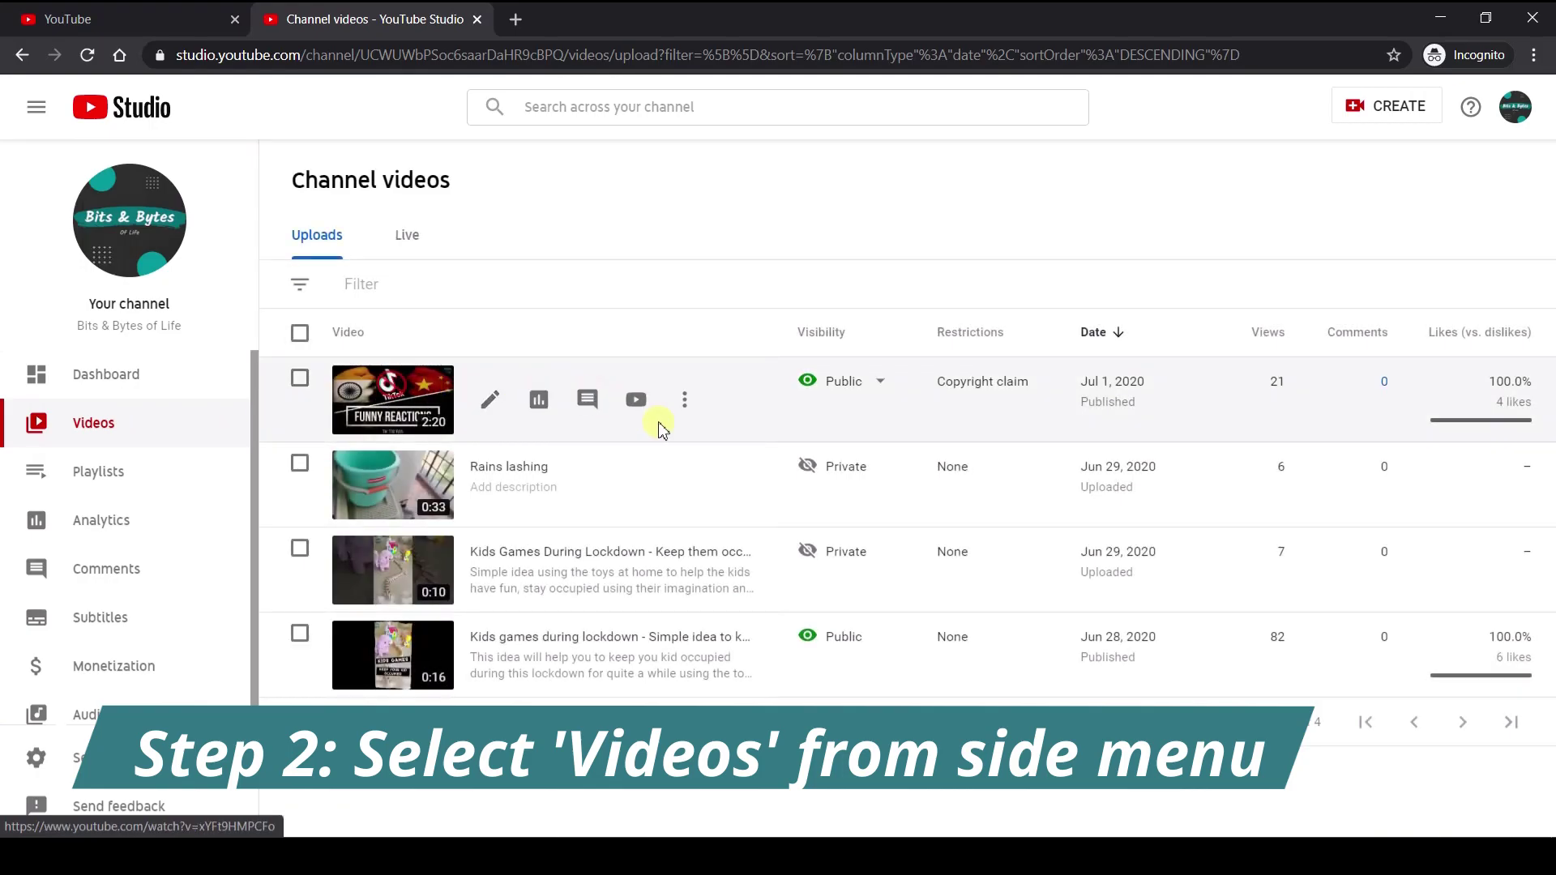
mouse_move(963, 403)
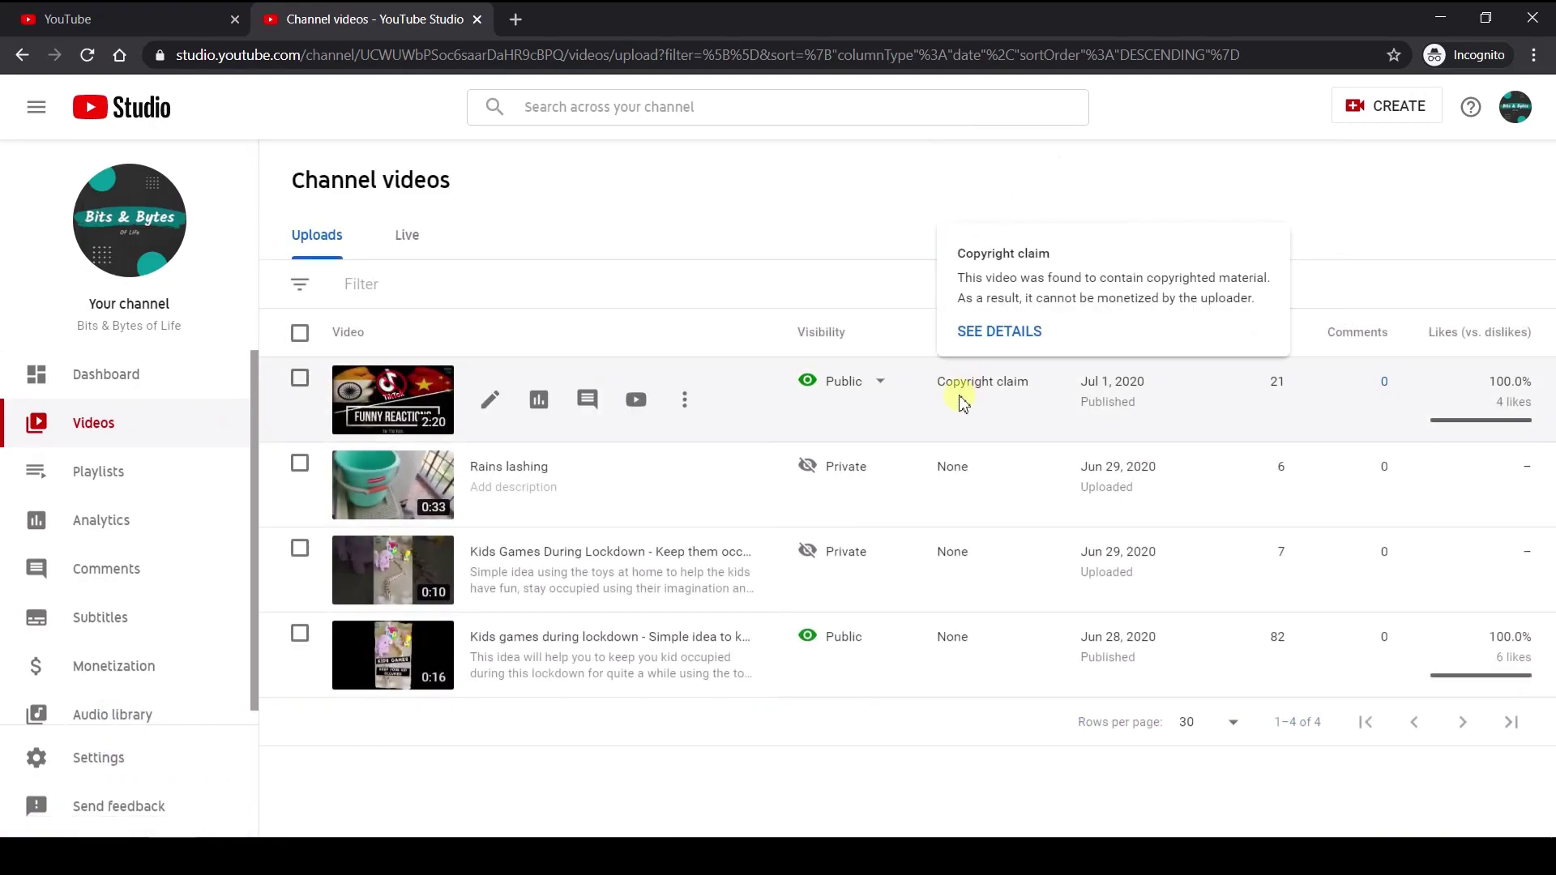
click(994, 333)
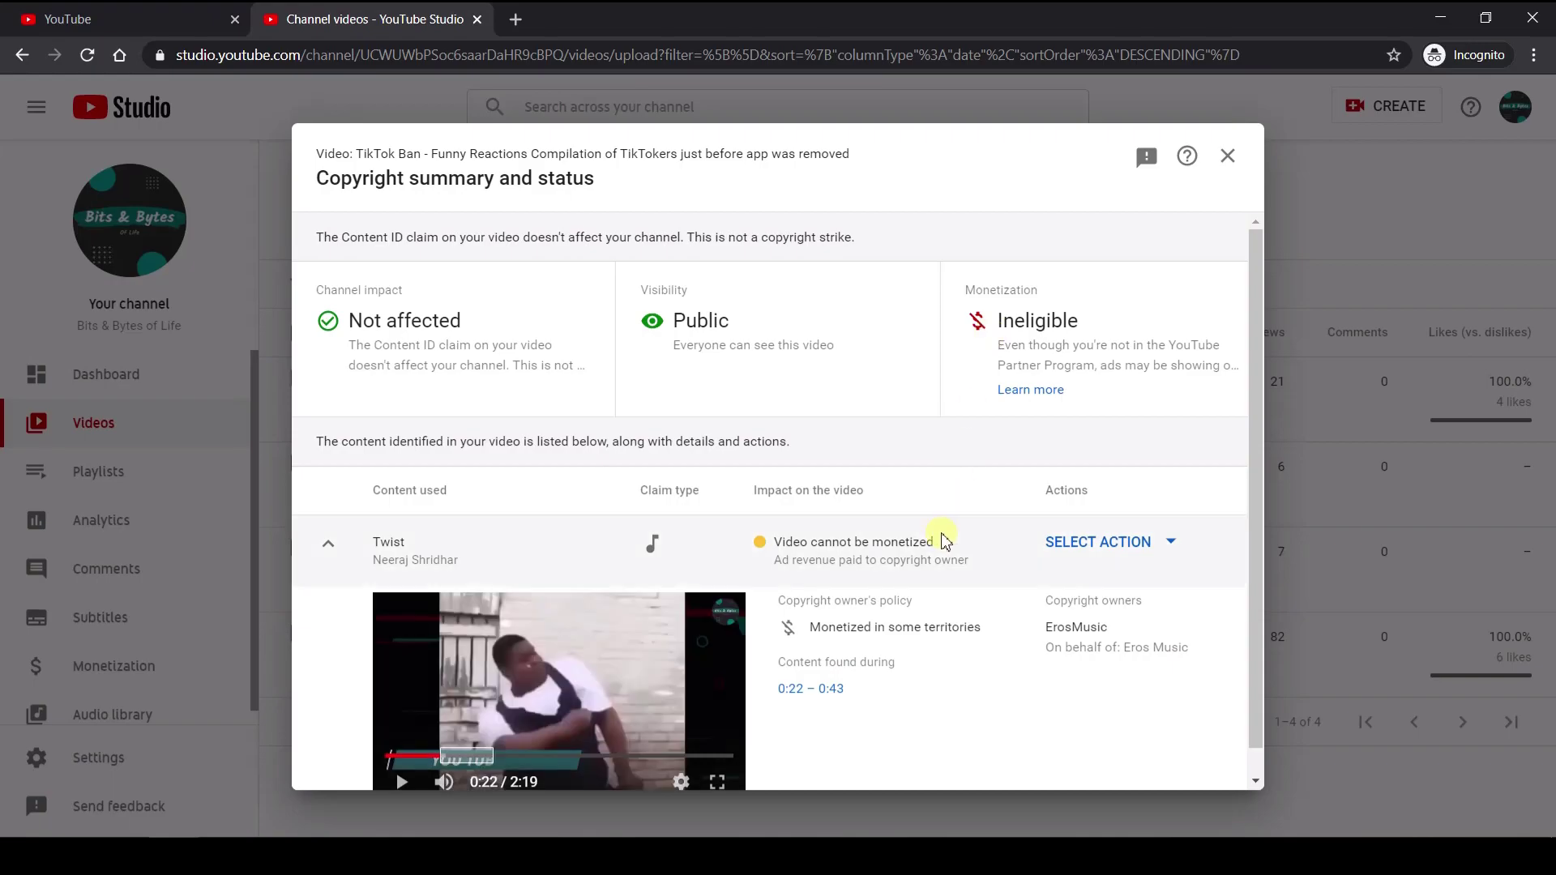
scroll(945, 535, down, 1)
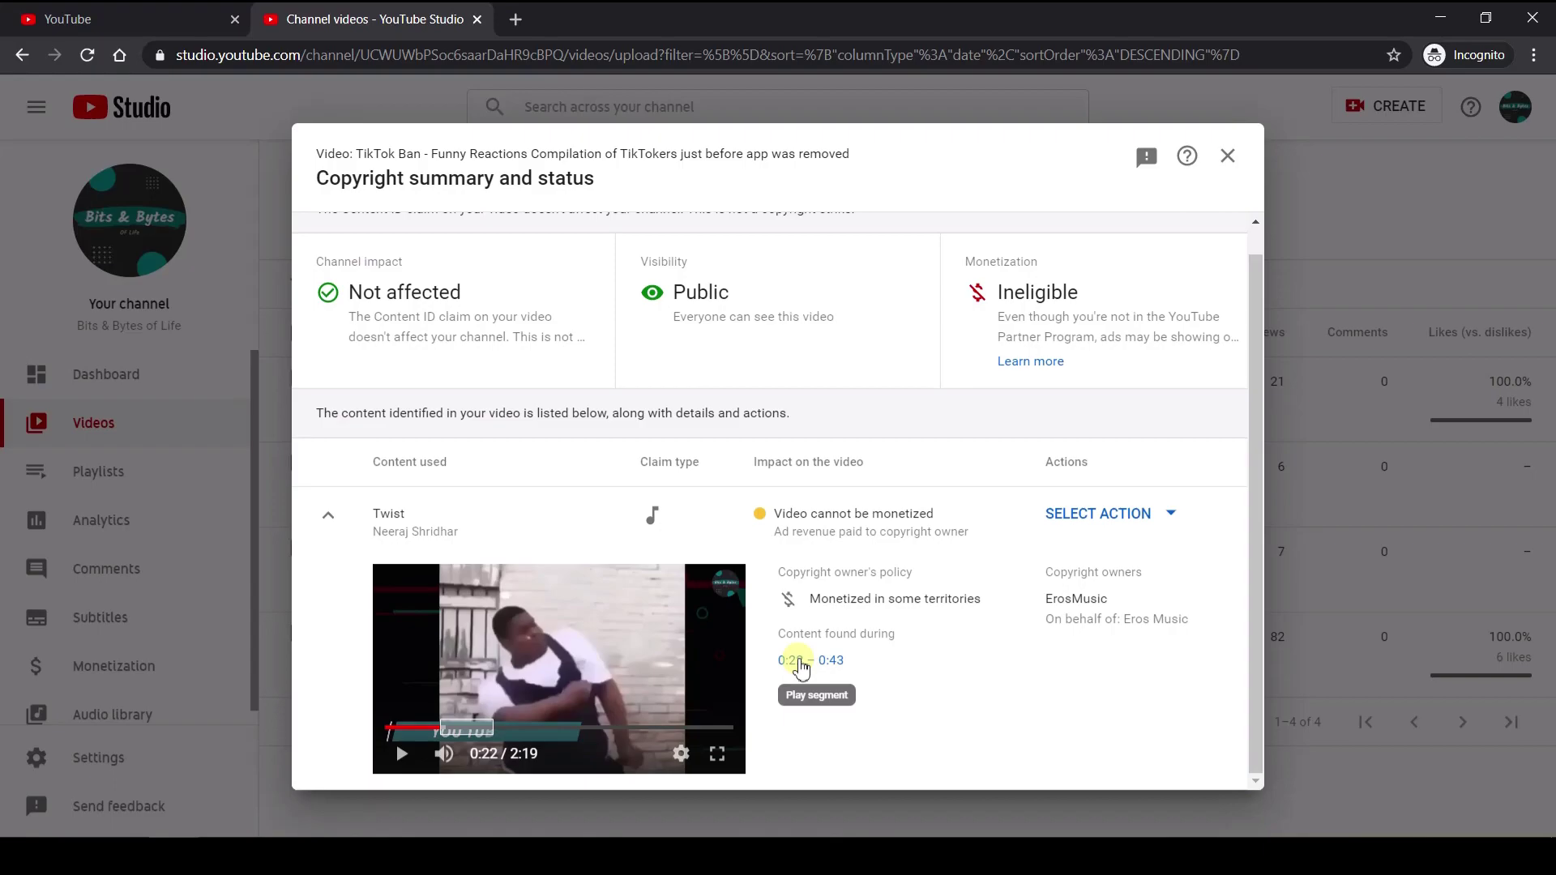
click(1133, 529)
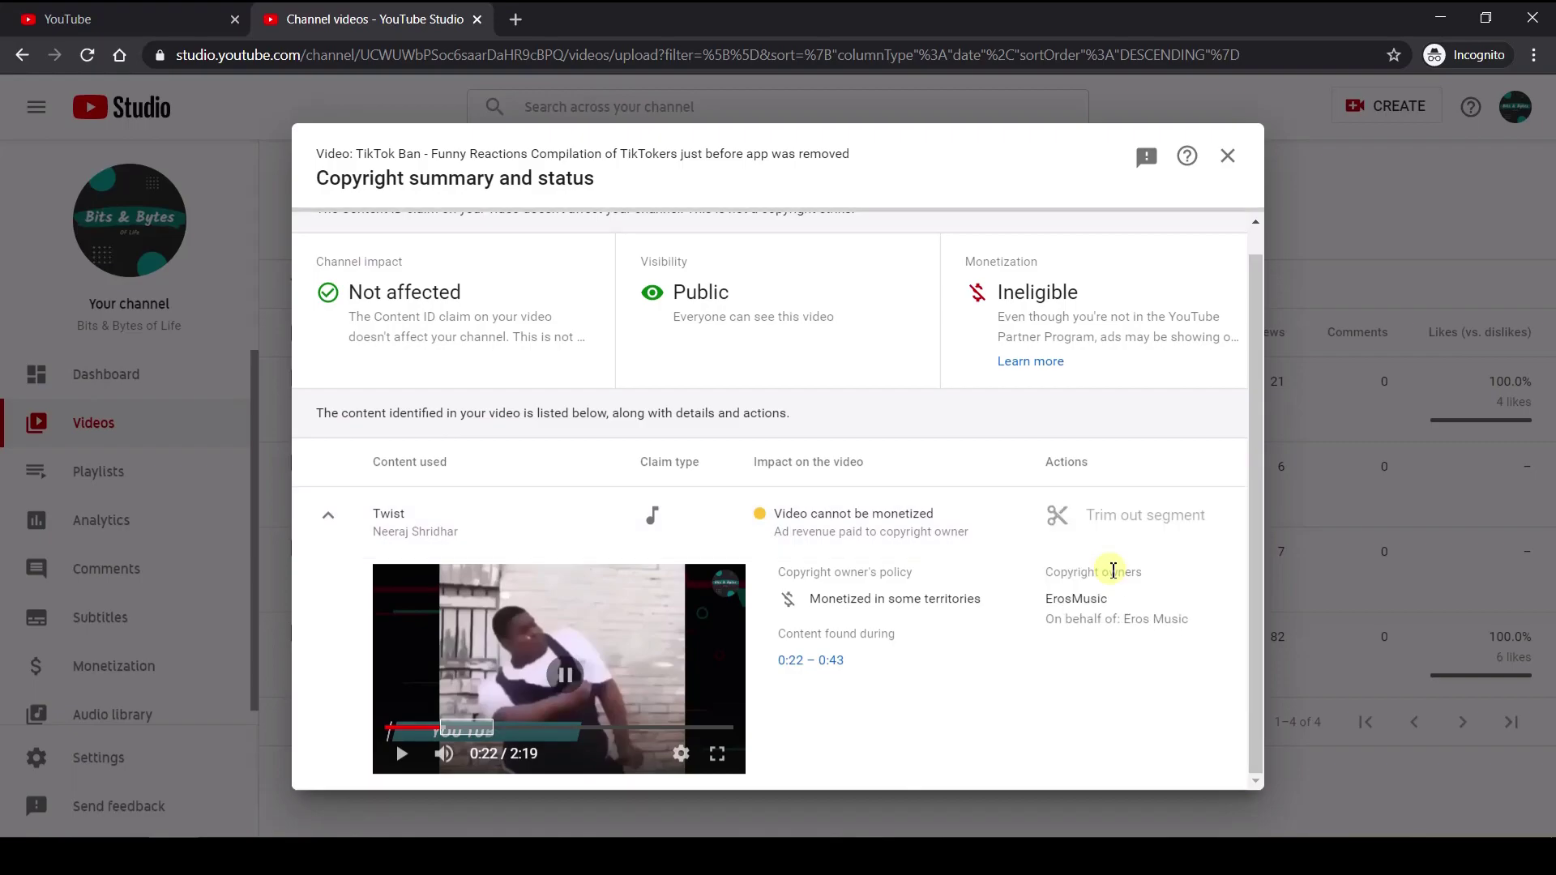
click(1112, 559)
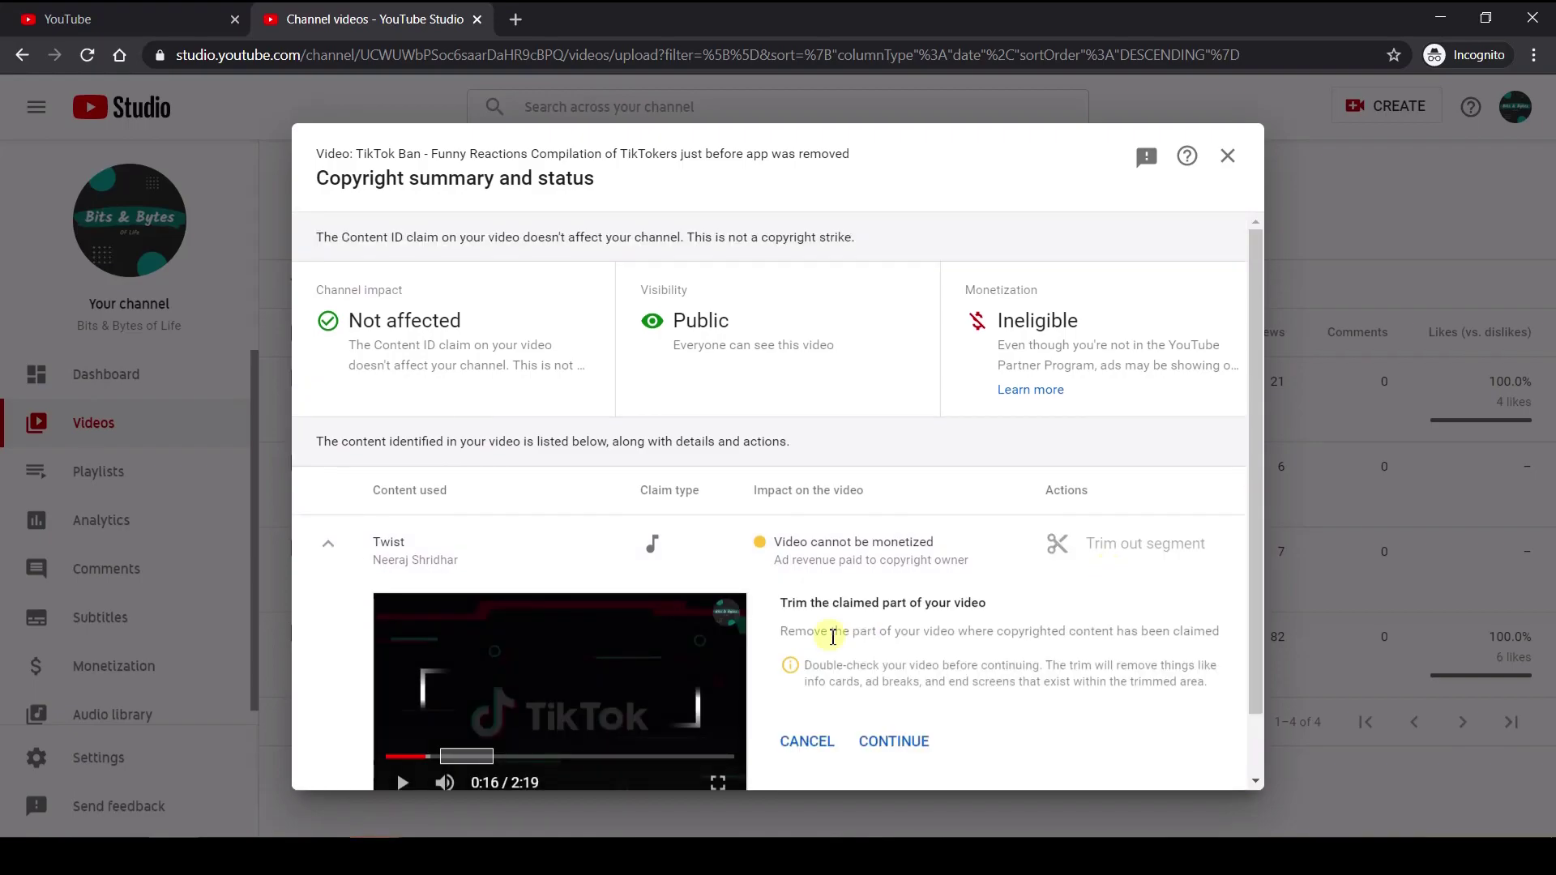
scroll(832, 637, down, 1)
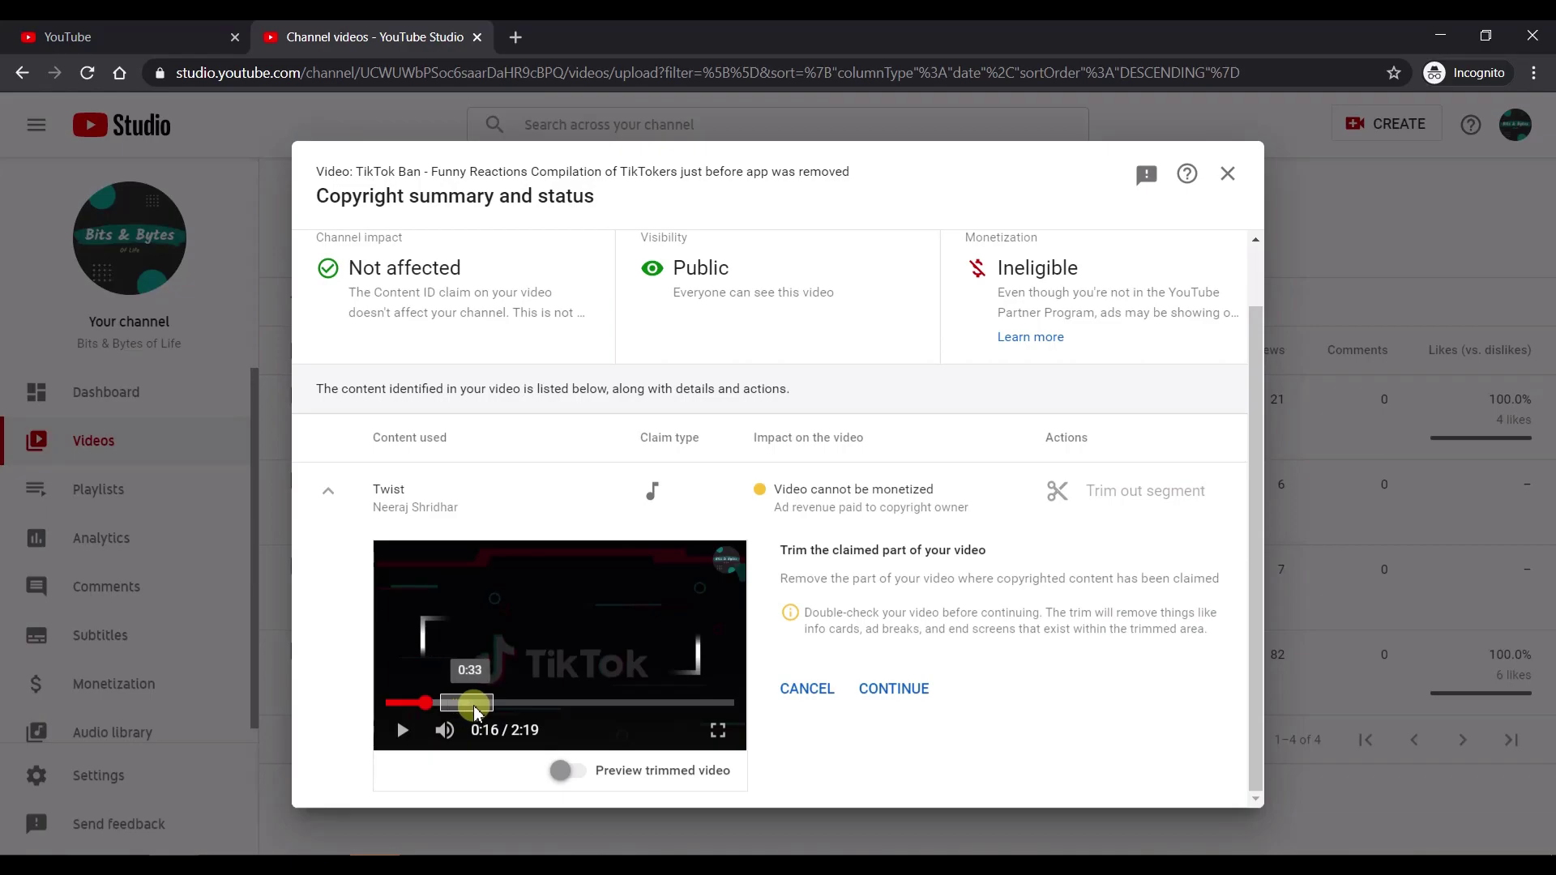
click(870, 687)
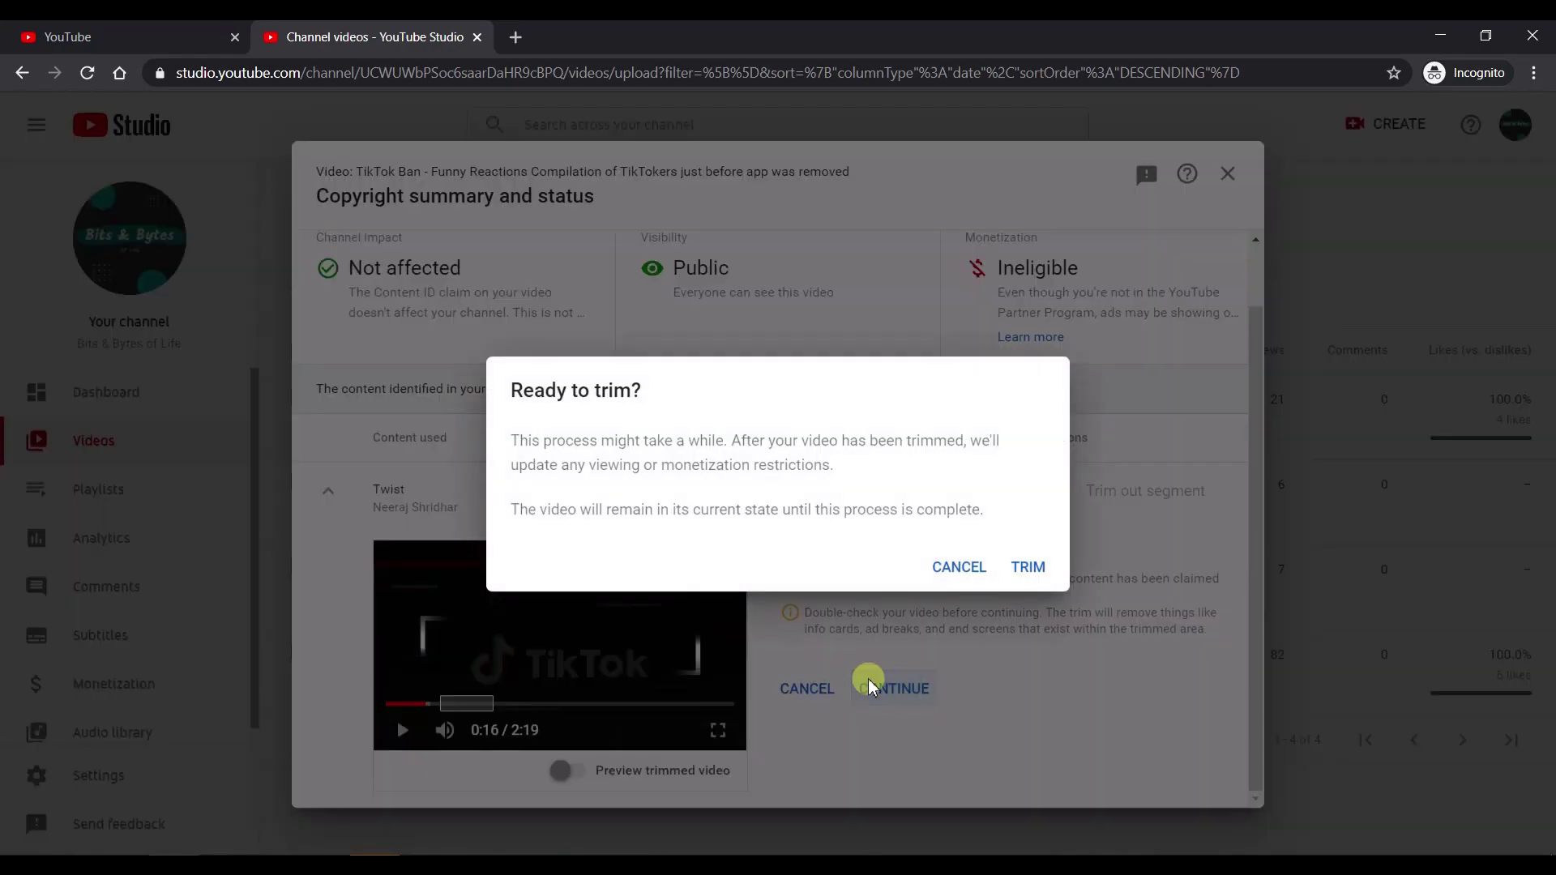
click(957, 569)
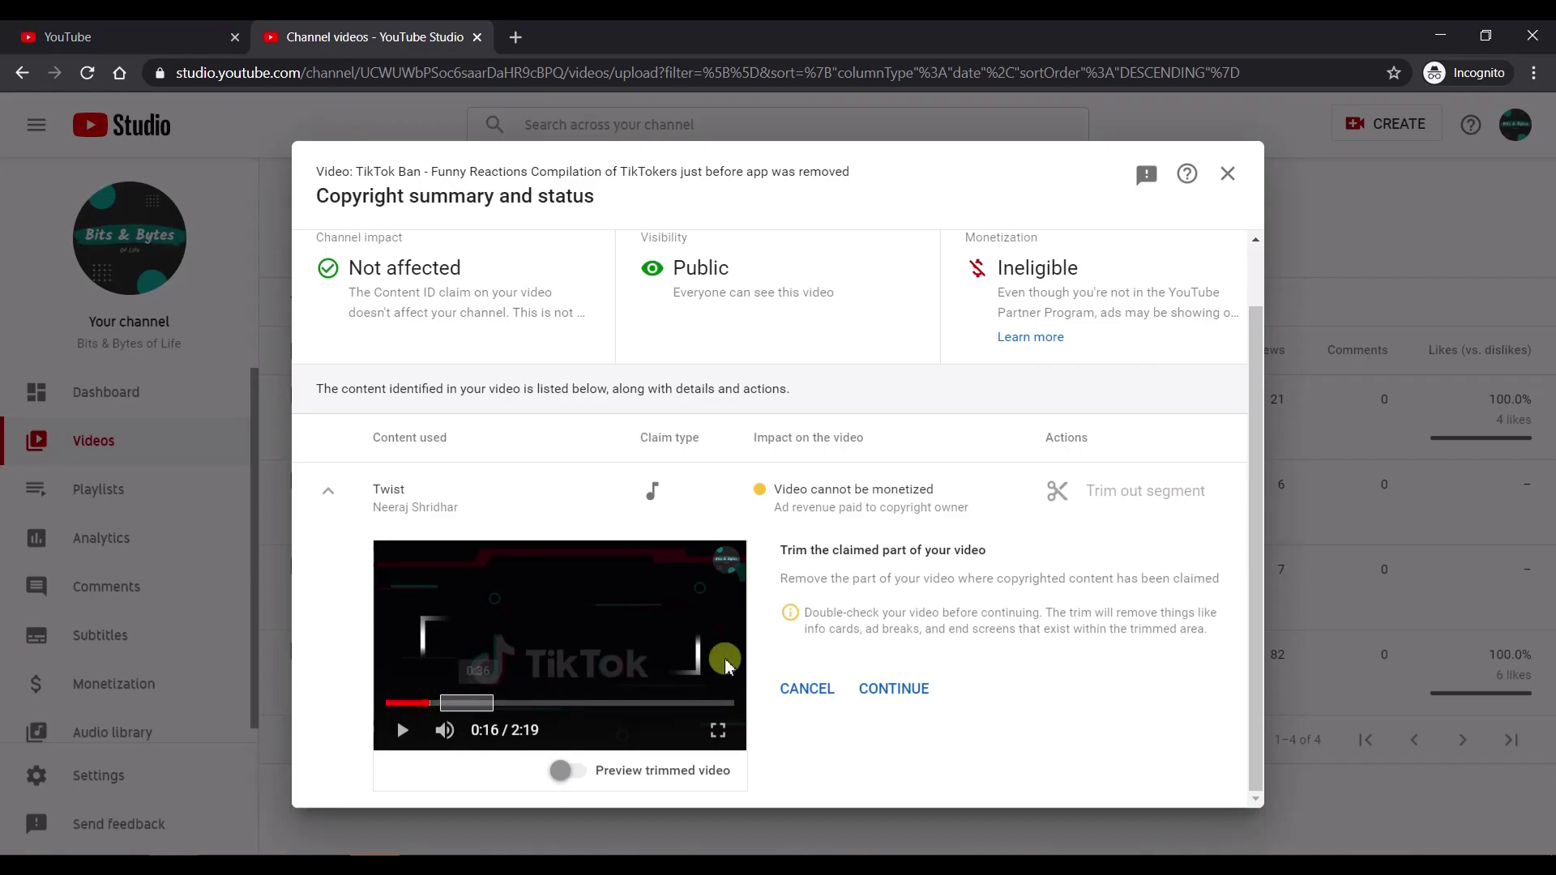
click(815, 684)
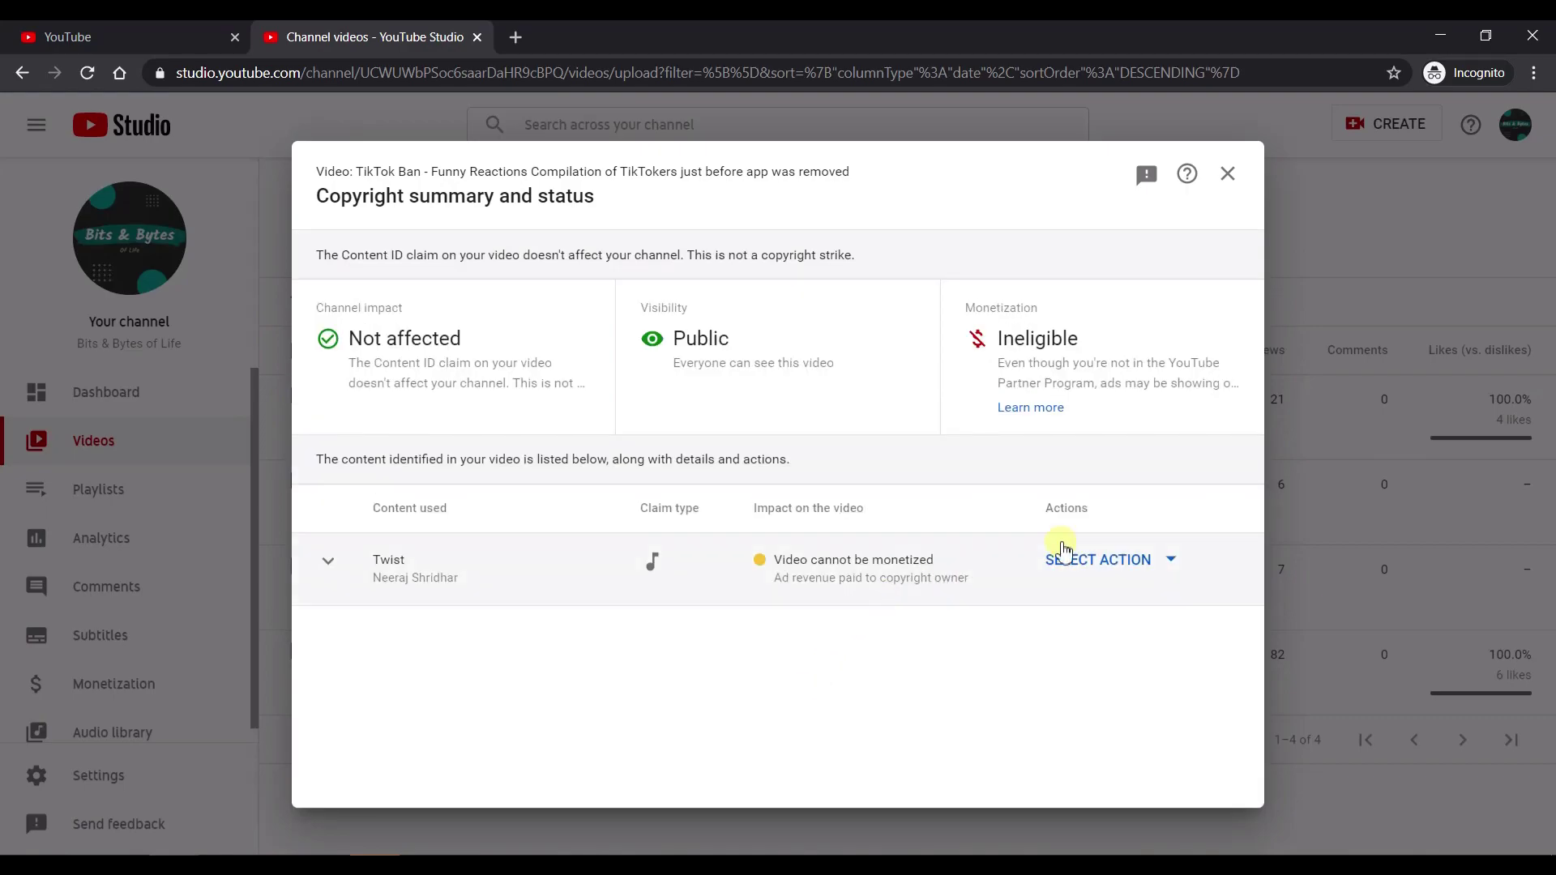
click(1146, 561)
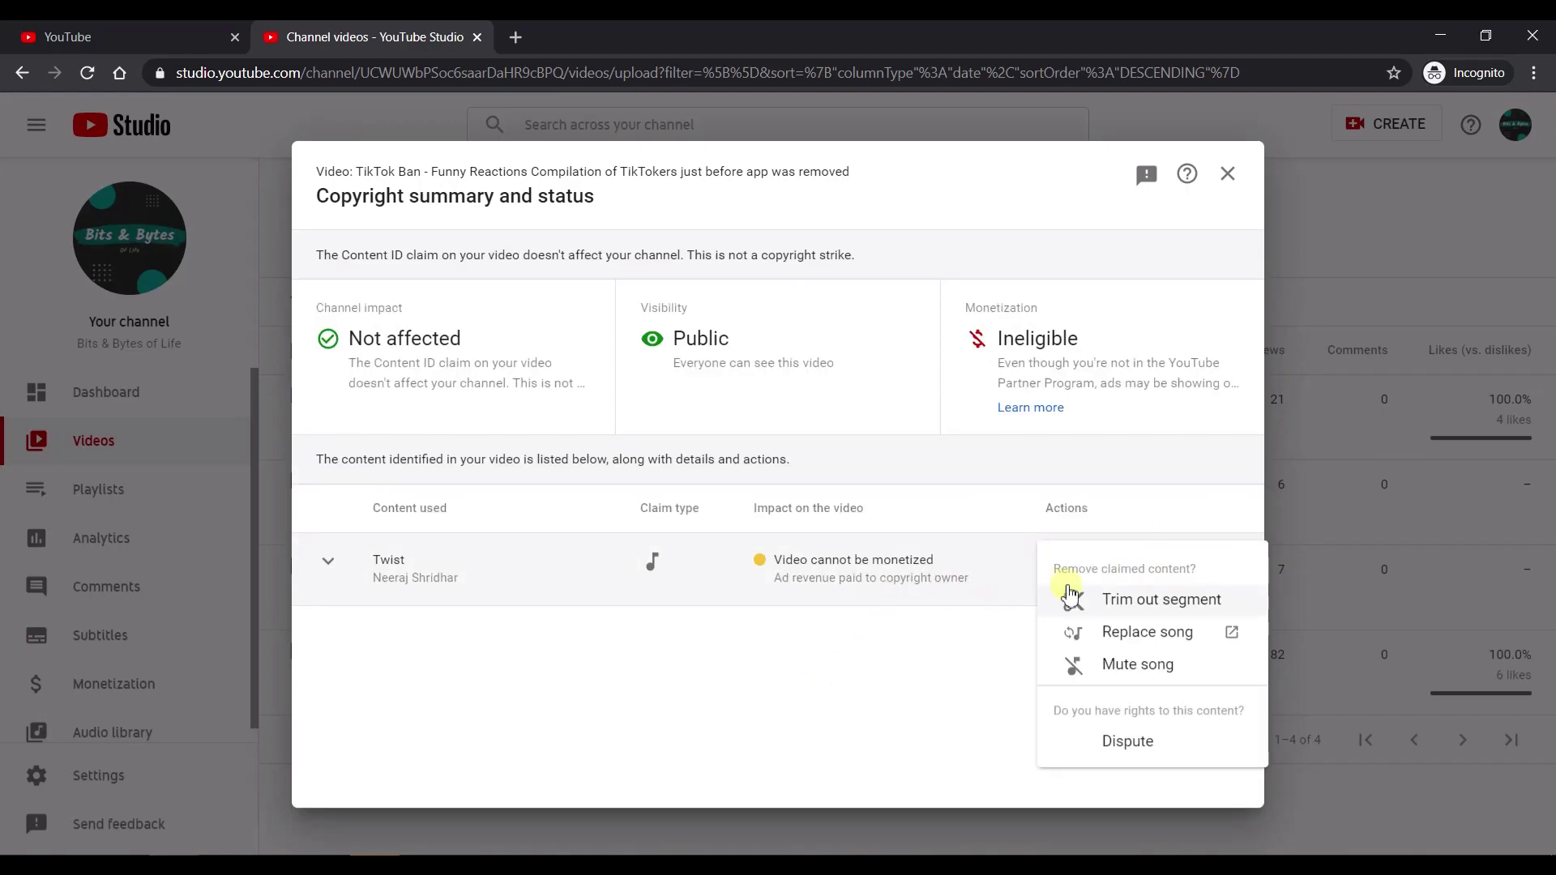
click(330, 563)
click(330, 563)
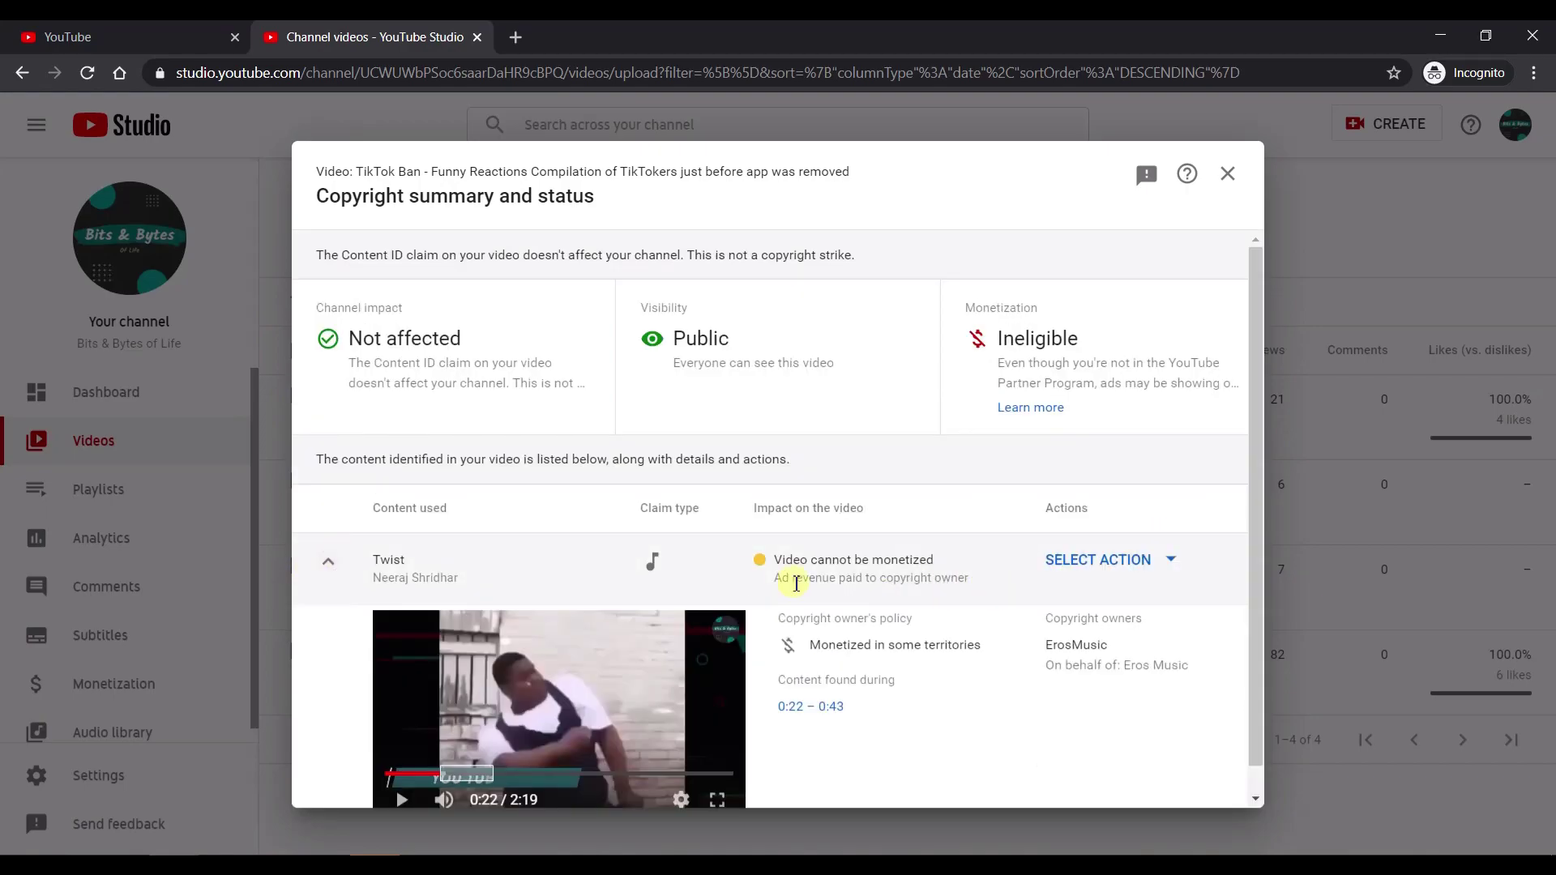
scroll(792, 584, down, 1)
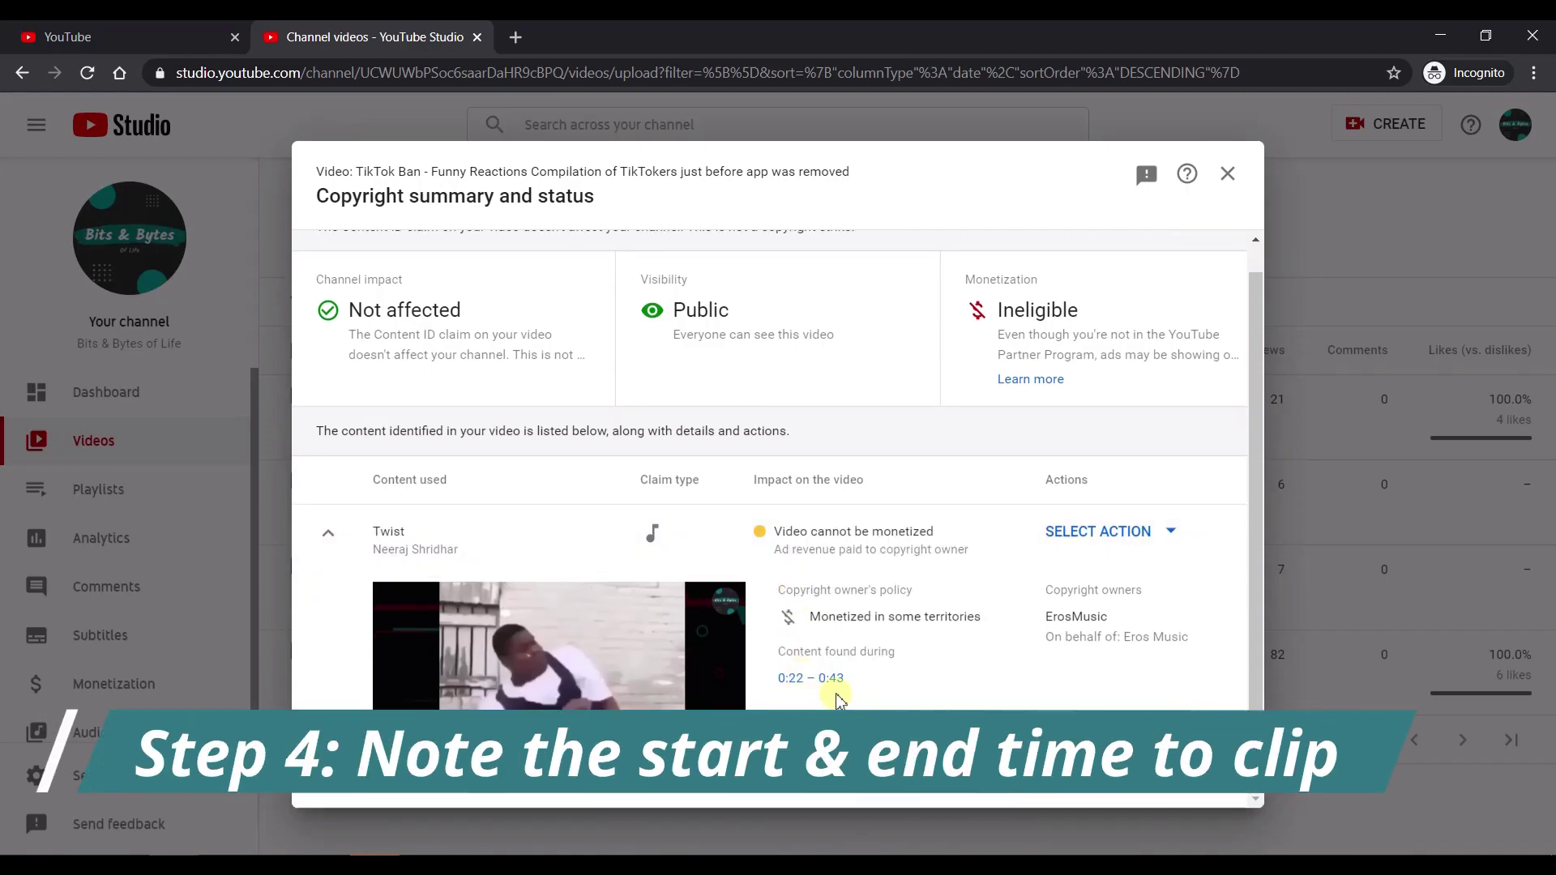
- Note the claim's start (22 sec) and end (43 sec) times in Notepad, then return to Chrome
key(super+r)
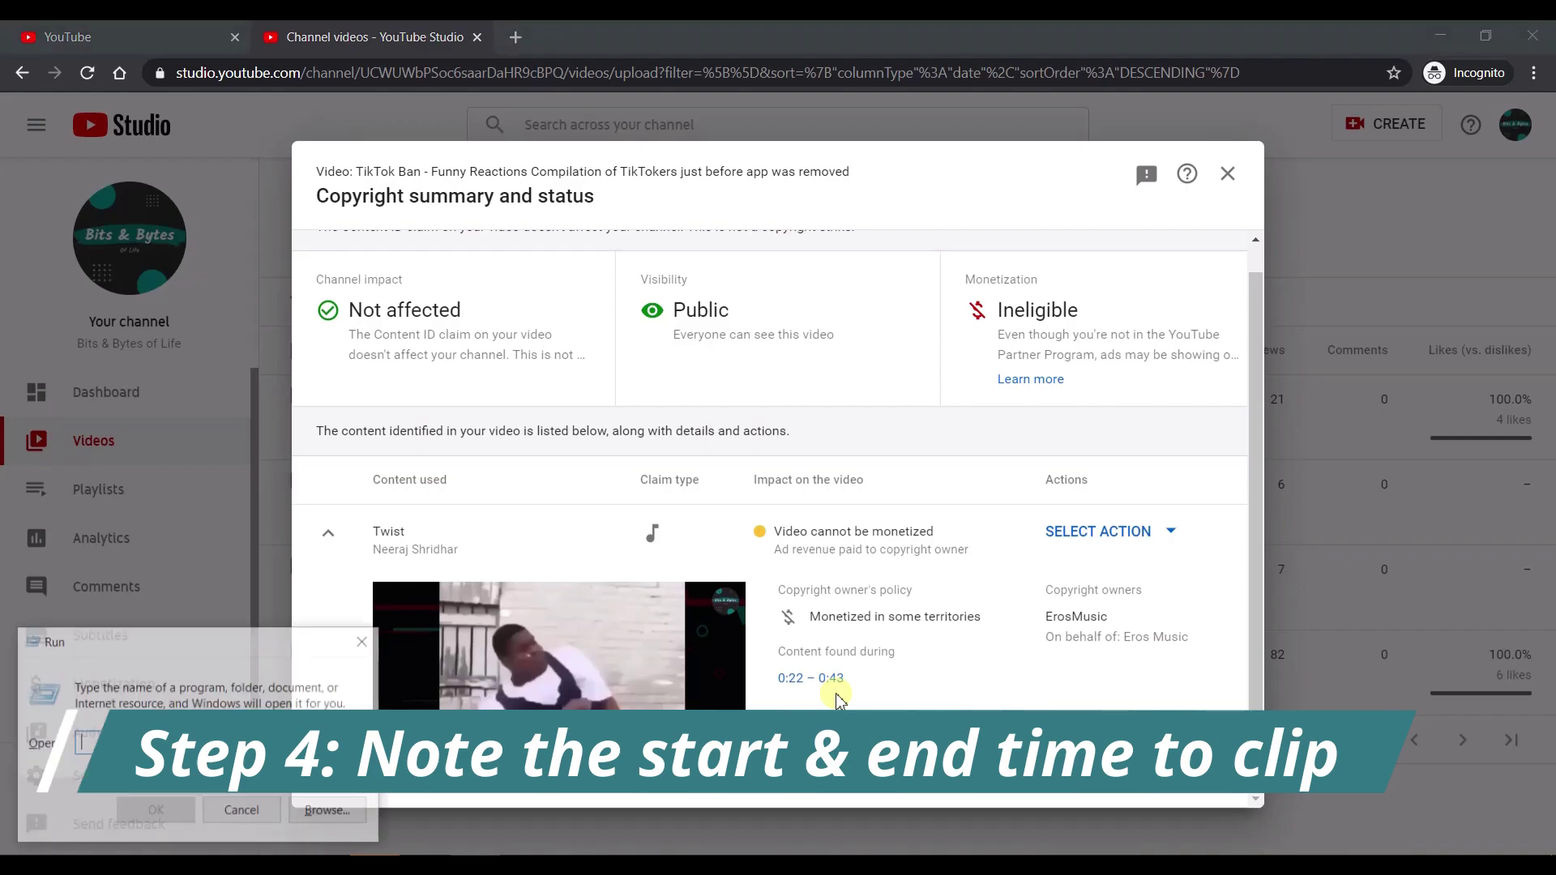
key(Return)
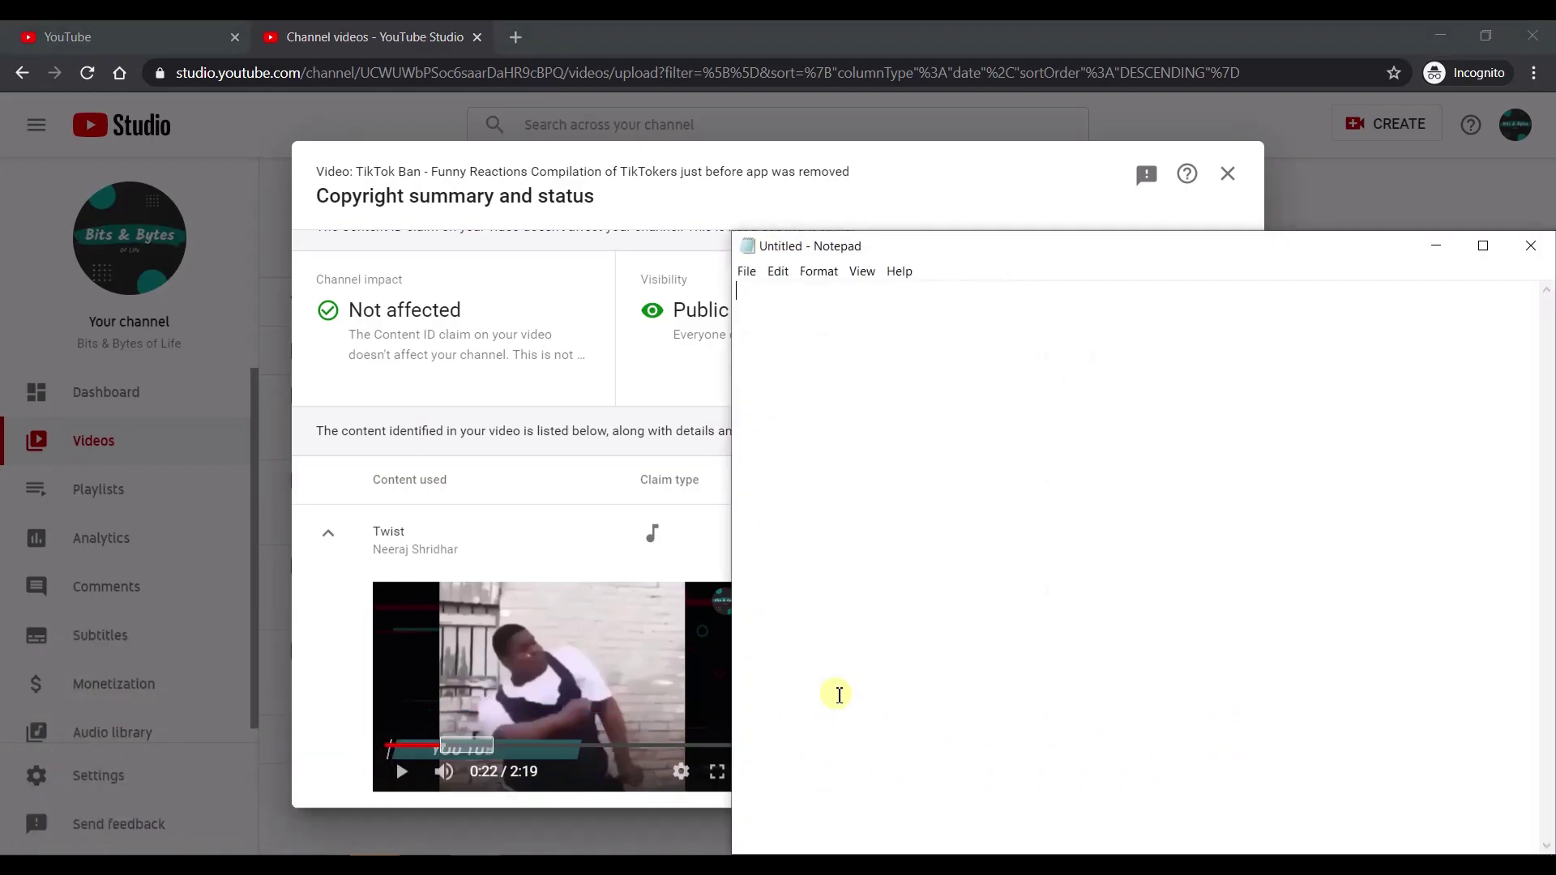
text(Start time: 22 sec)
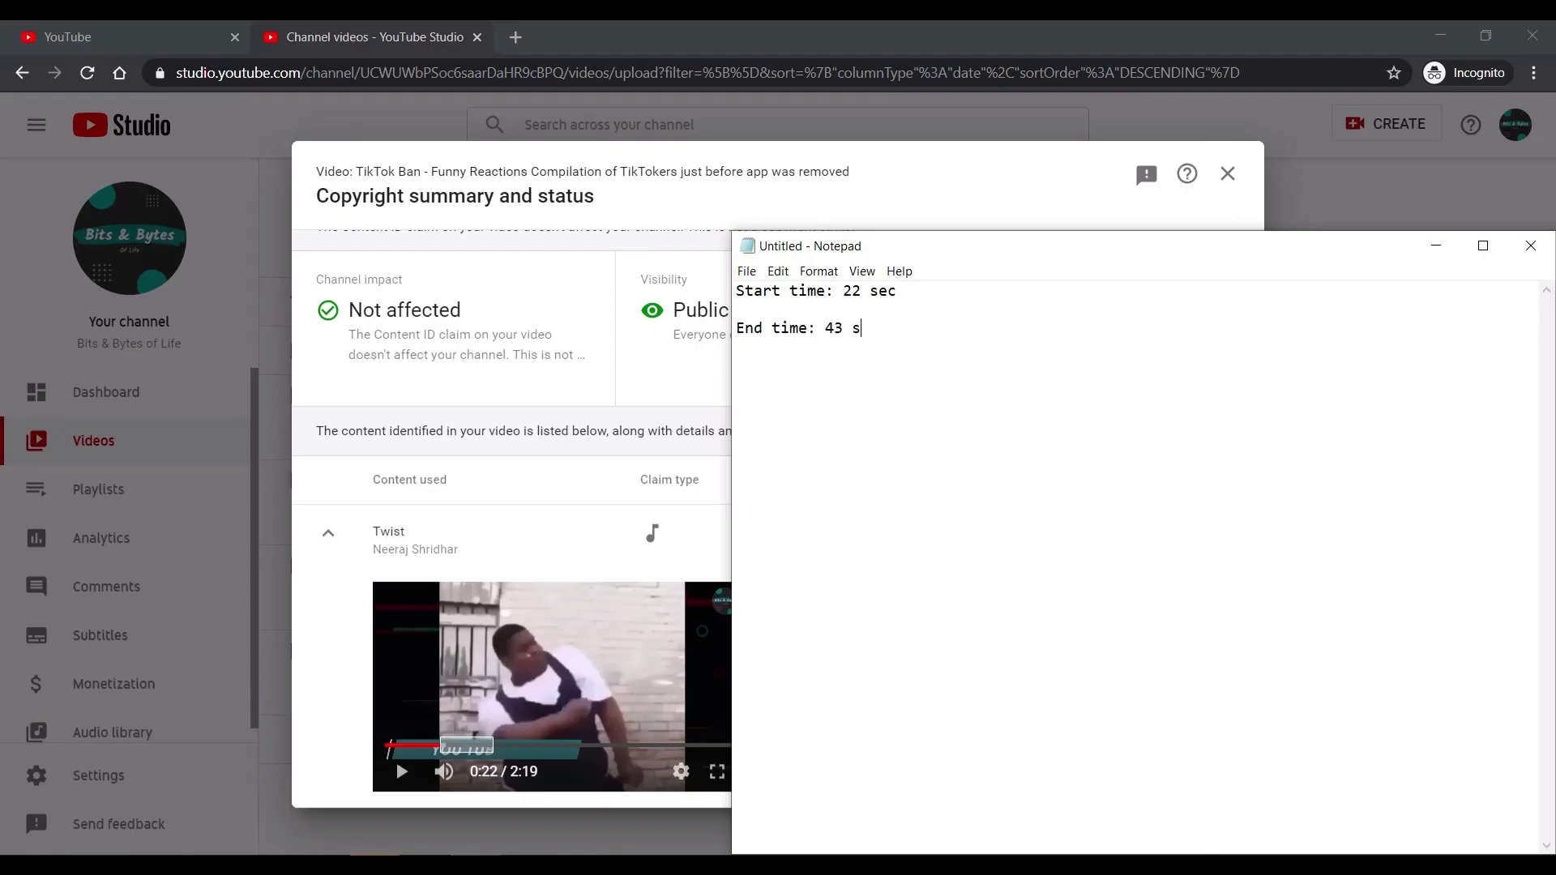
key(alt+Tab)
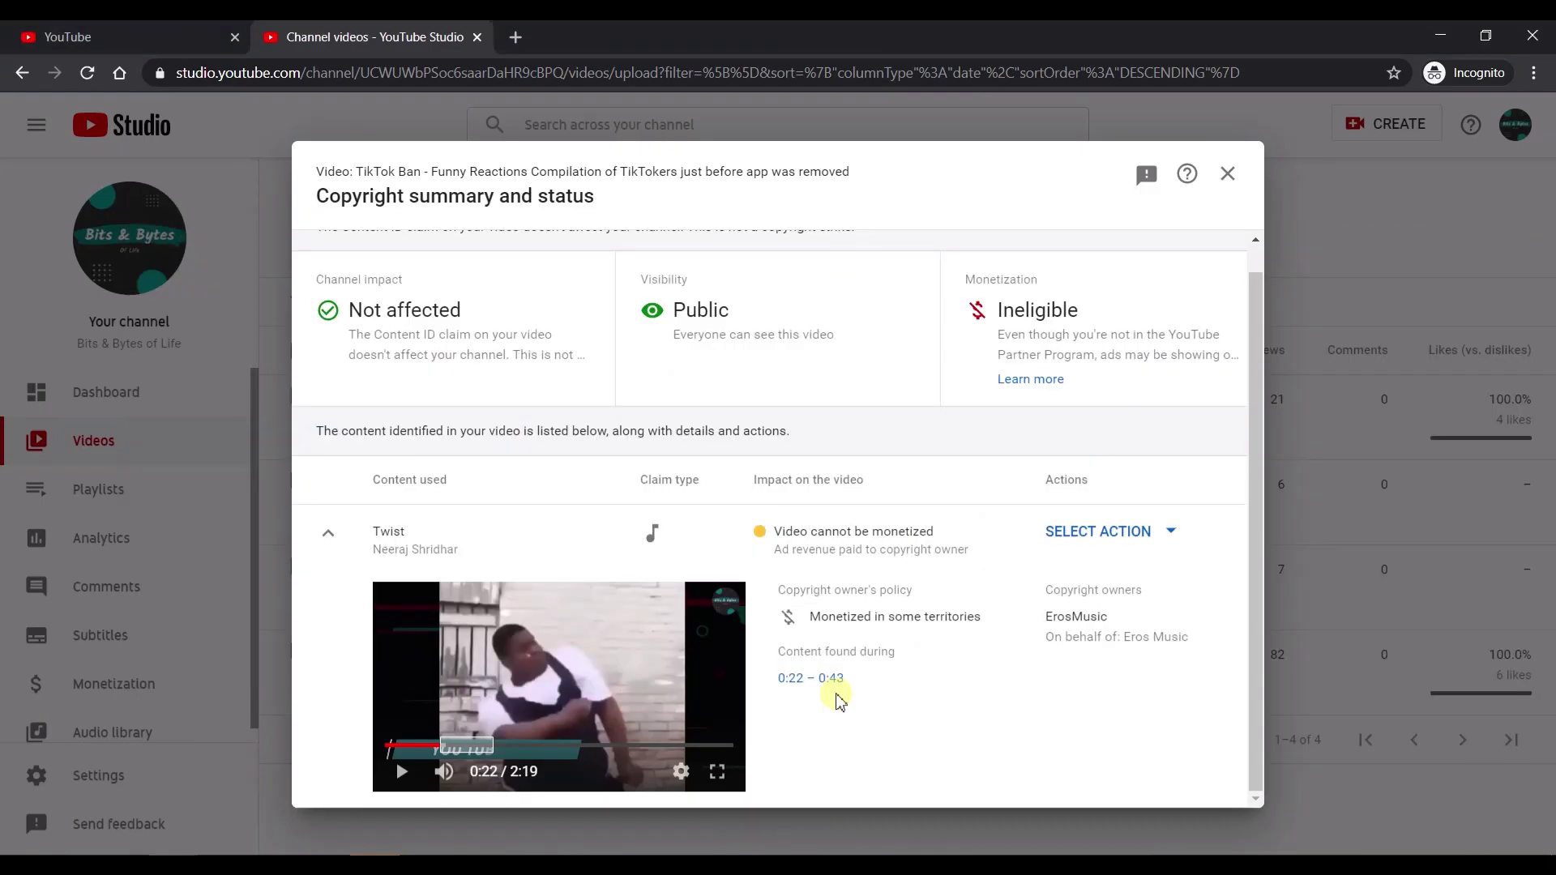
- Dismiss the copyright summary and open the Editor for the TikTok Ban funny reactions video
click(1228, 192)
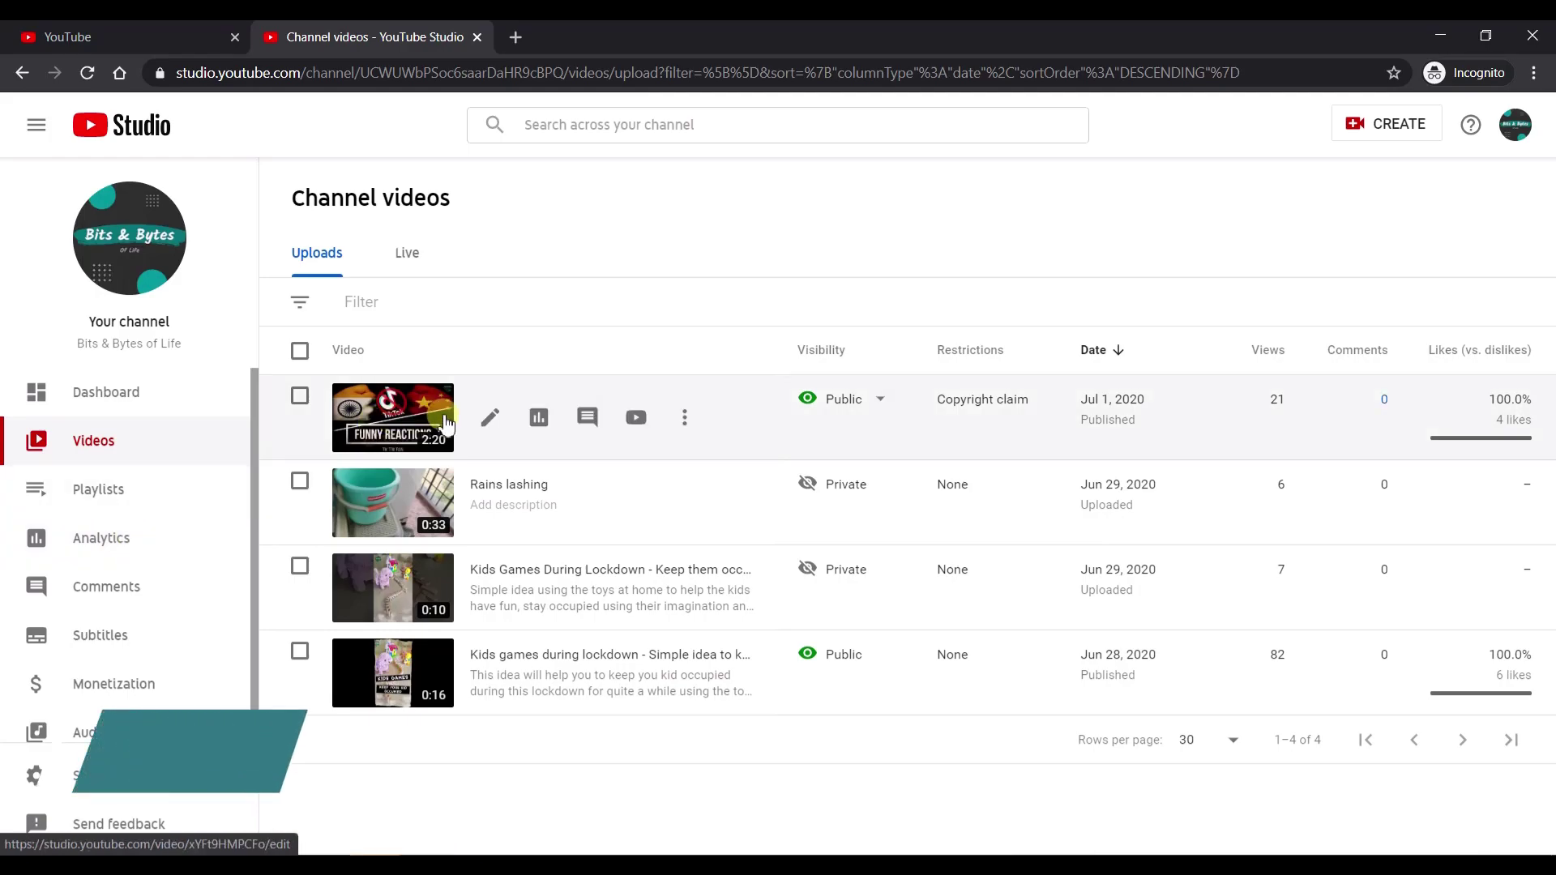
click(418, 409)
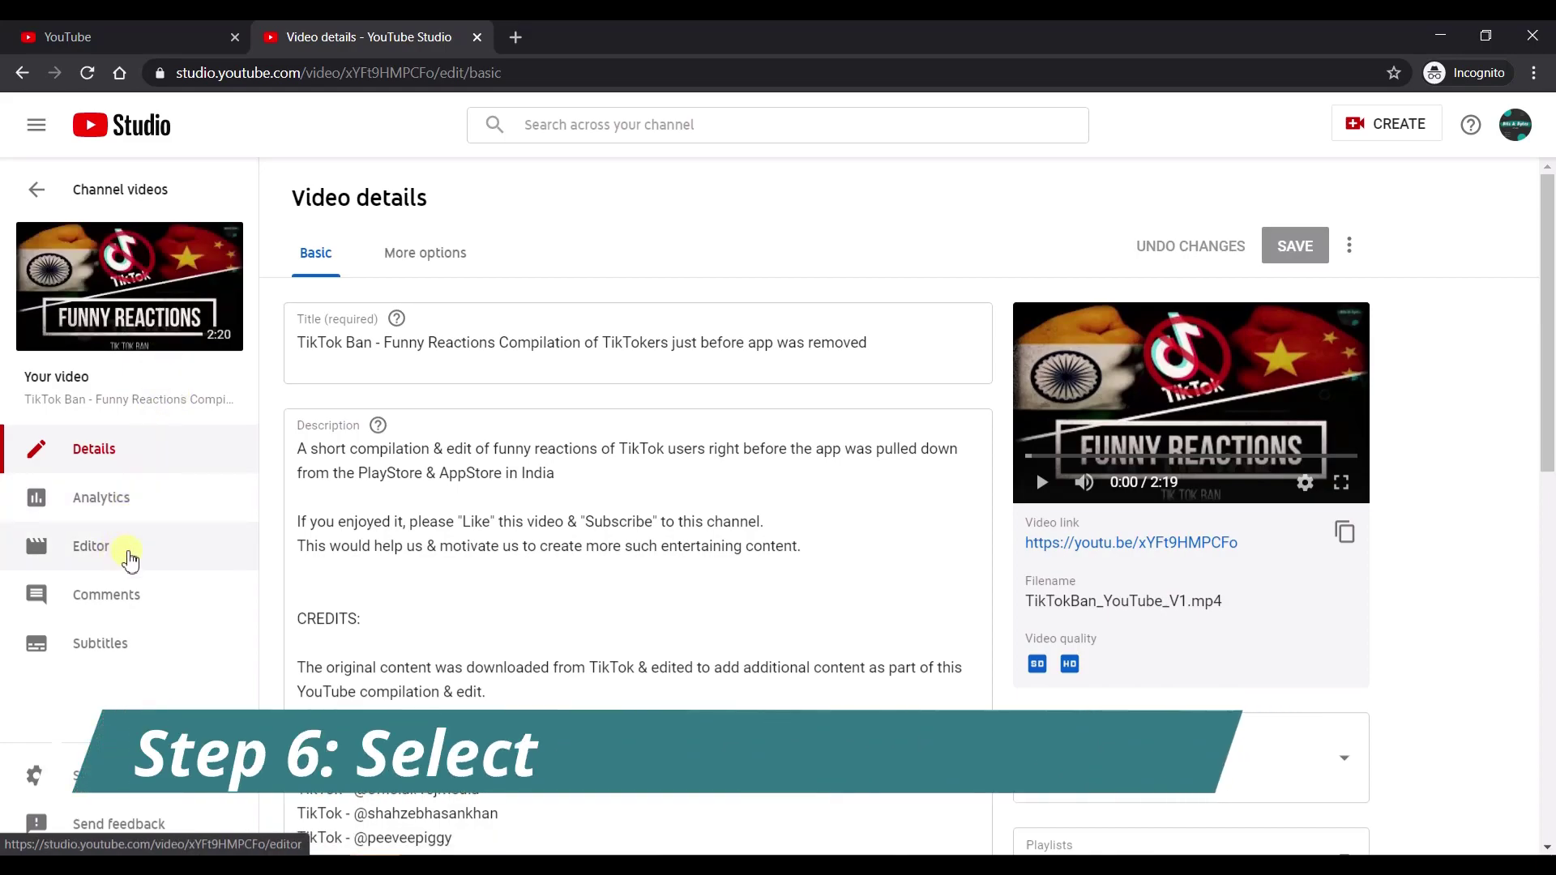
click(126, 559)
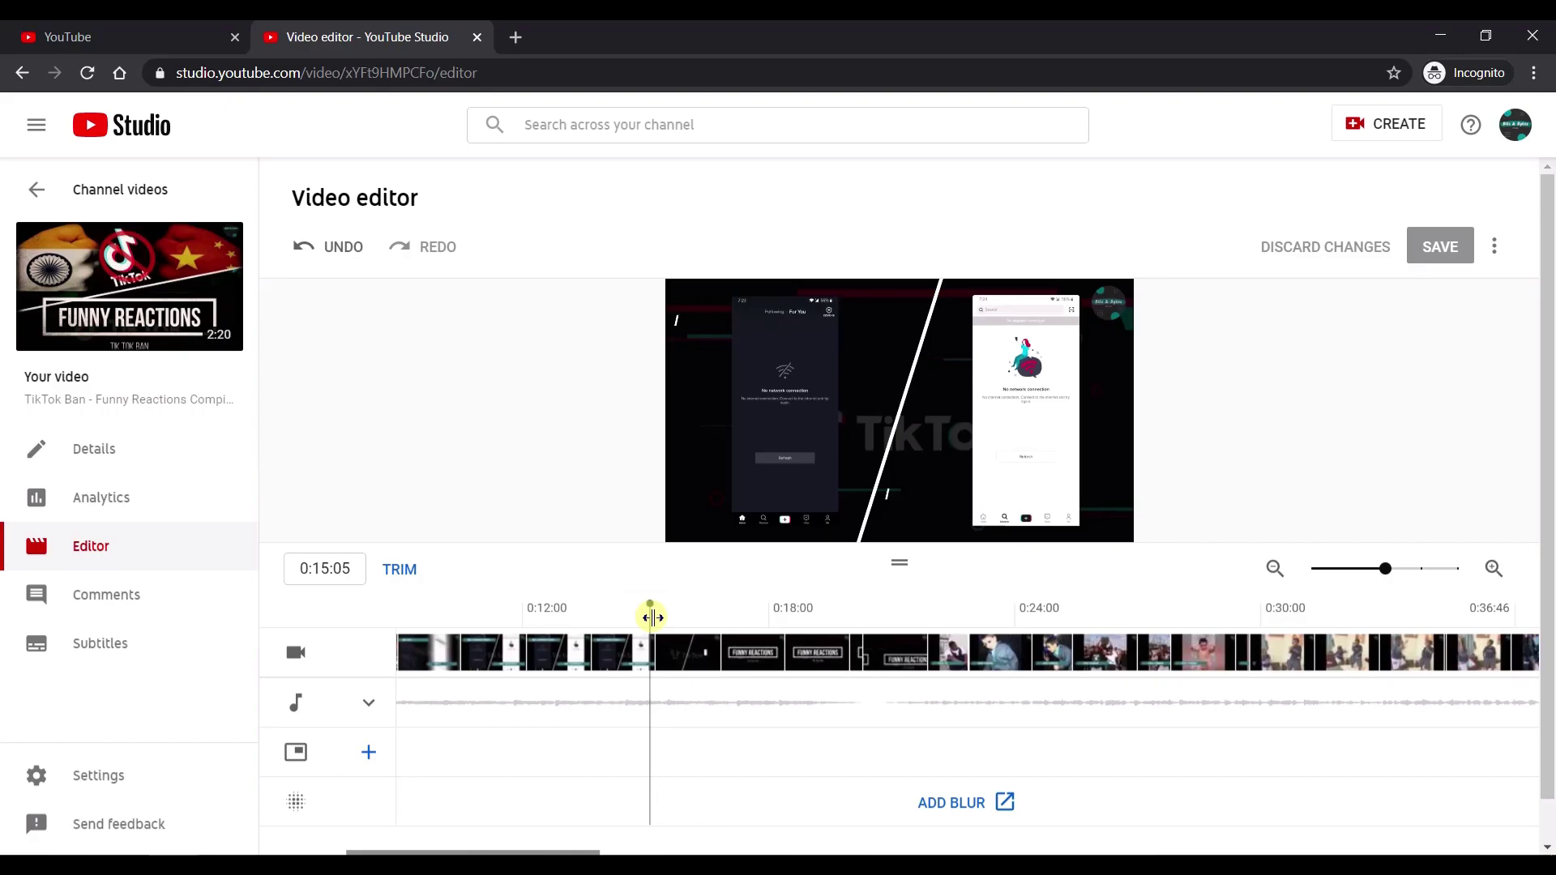
- Check the noted claim times in Notepad, then select the editor's playhead time field
key(alt+Tab)
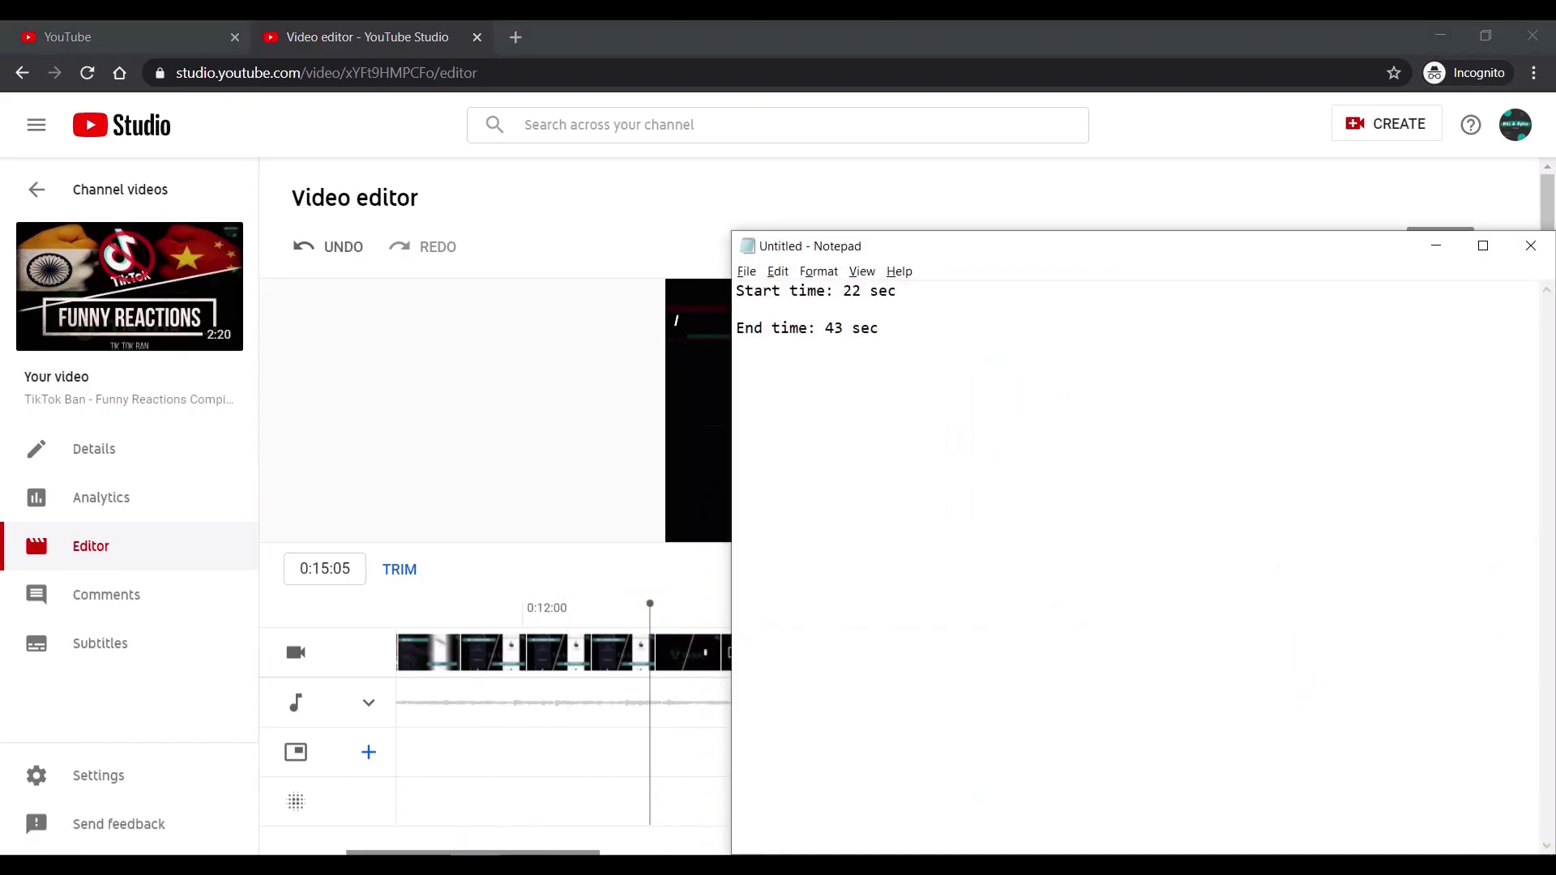
key(alt+Tab)
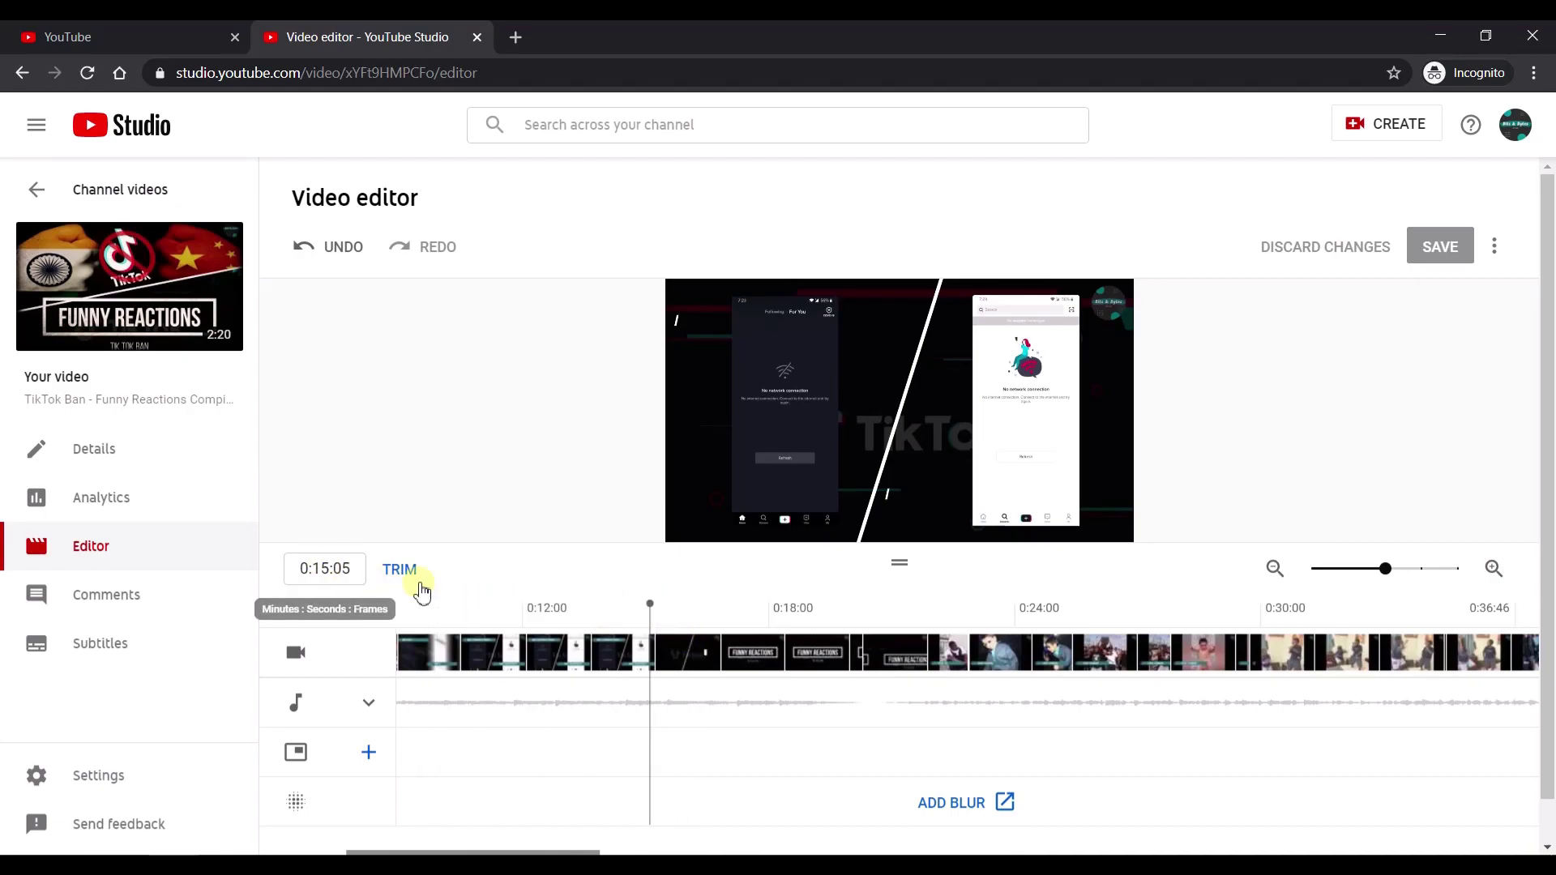
click(325, 572)
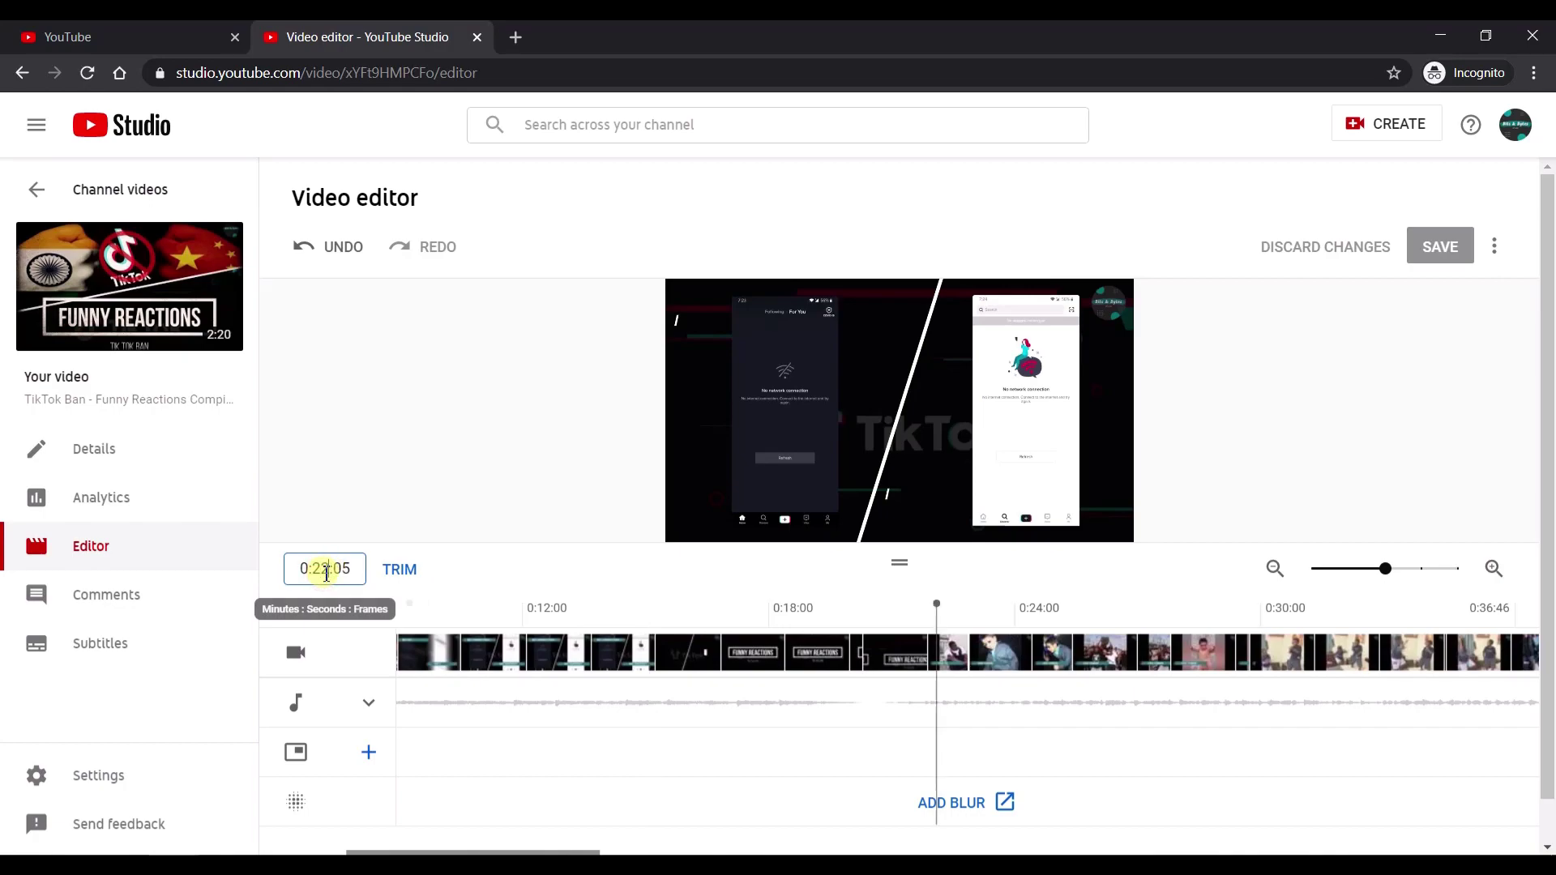
- Set the editor's playhead to 0:22:00, where the claimed music begins
key(BackSpace)
key(BackSpace)
key(BackSpace)
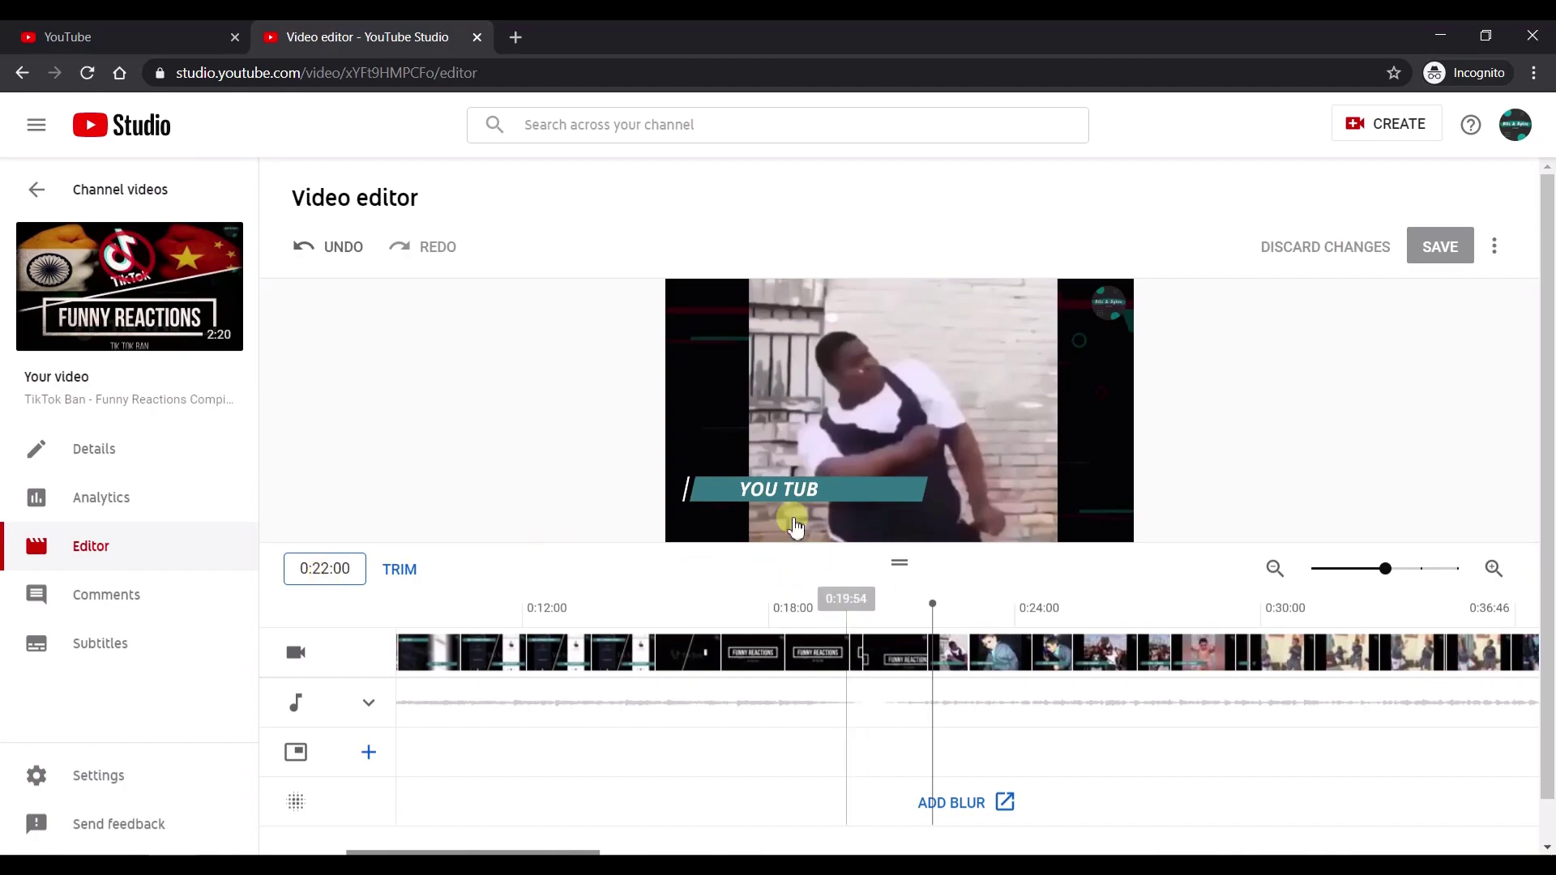
mouse_move(793, 496)
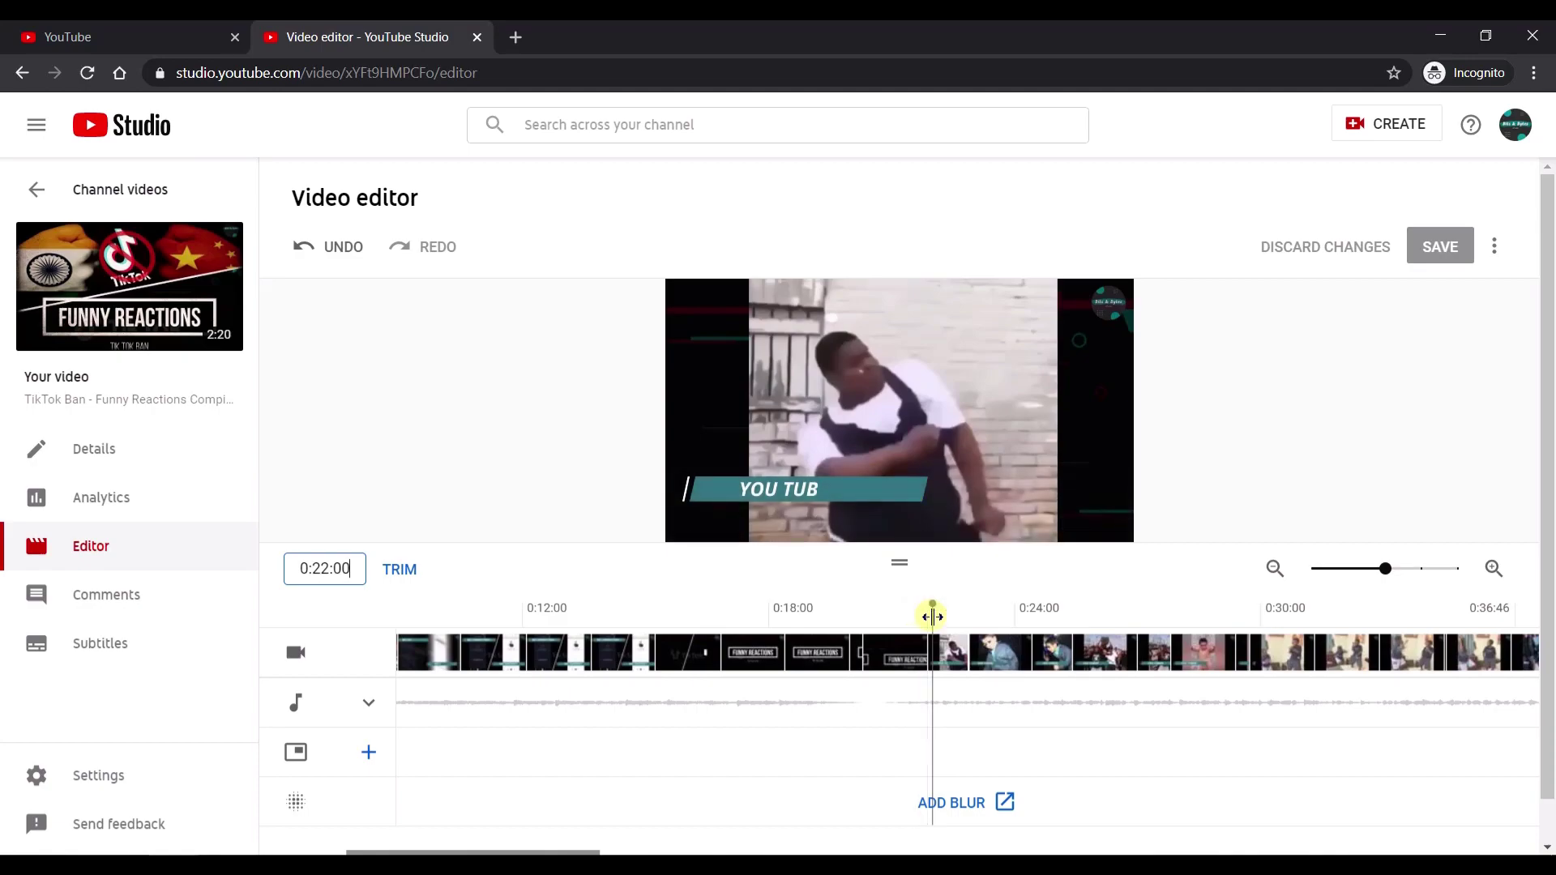
drag(932, 617, 885, 617)
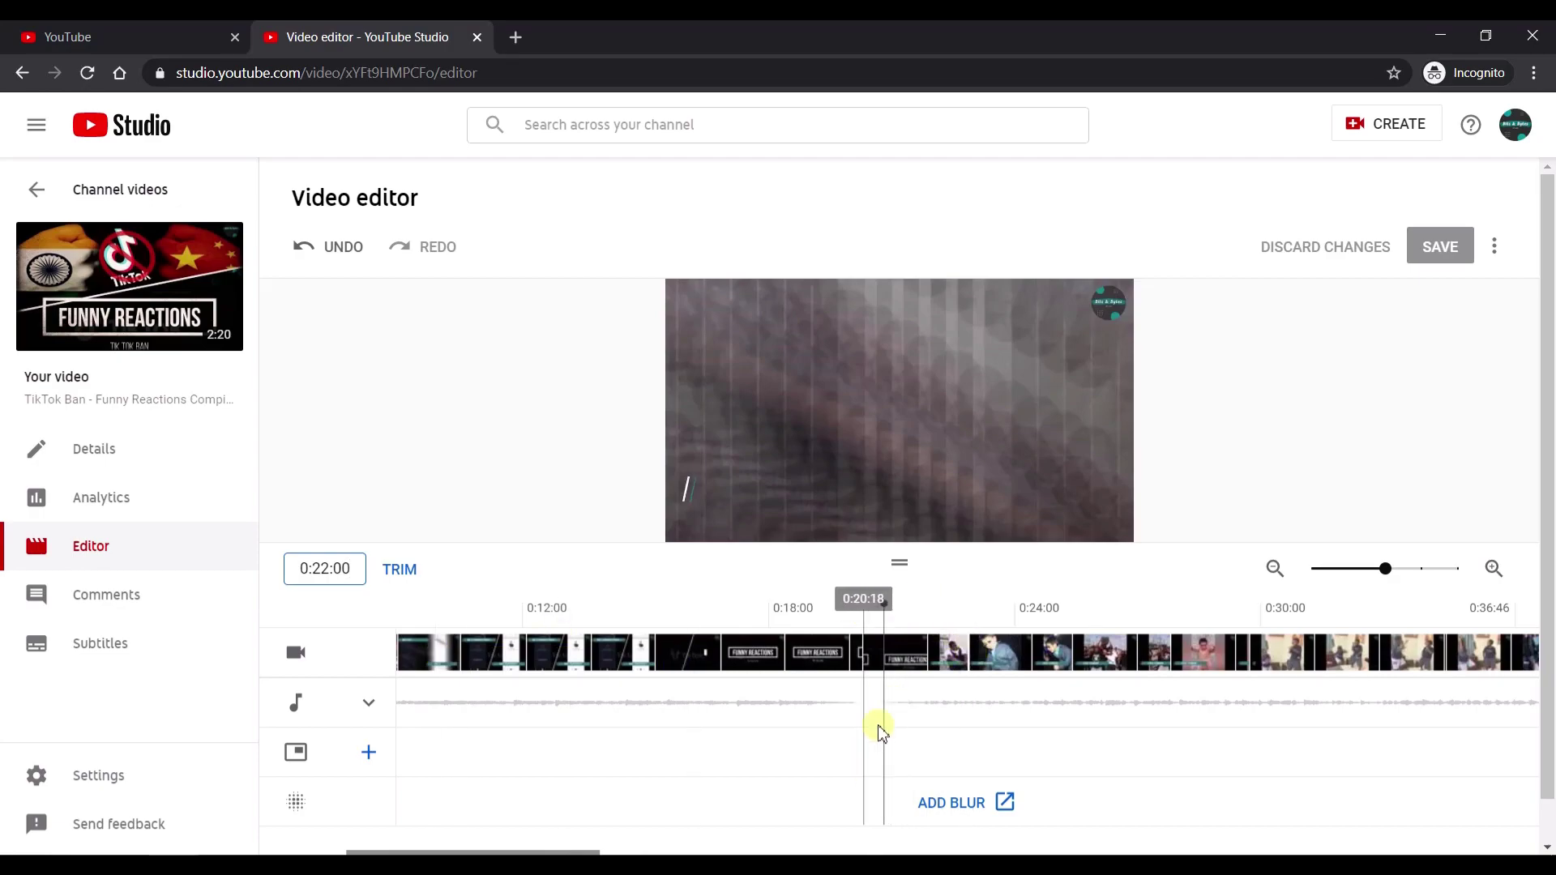
- Enter trim mode and split the TikTok Ban timeline at 0:22:00
click(399, 571)
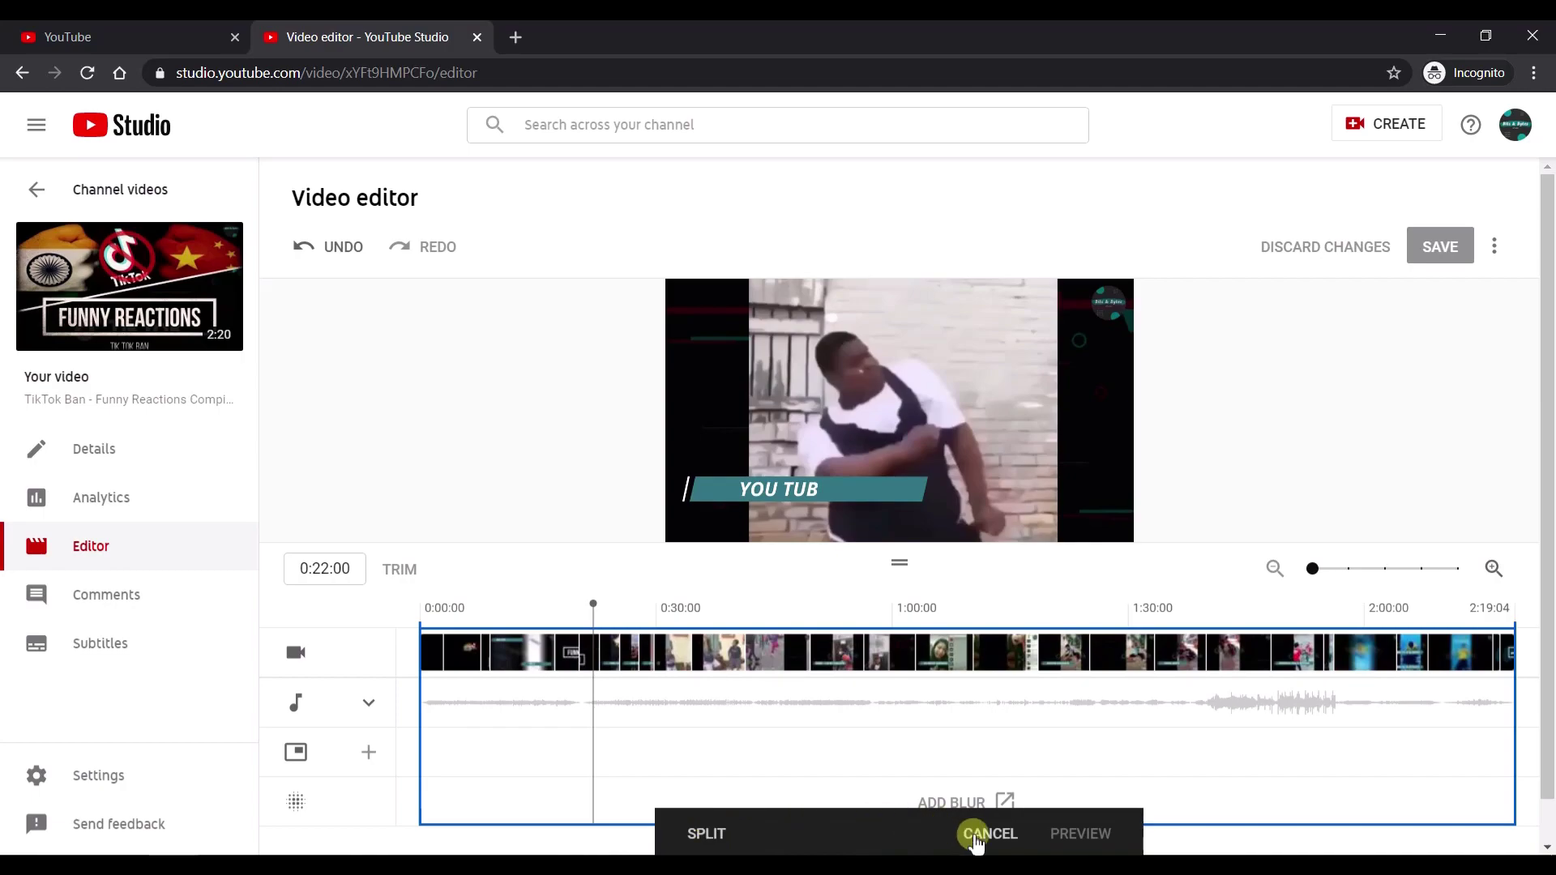
click(707, 836)
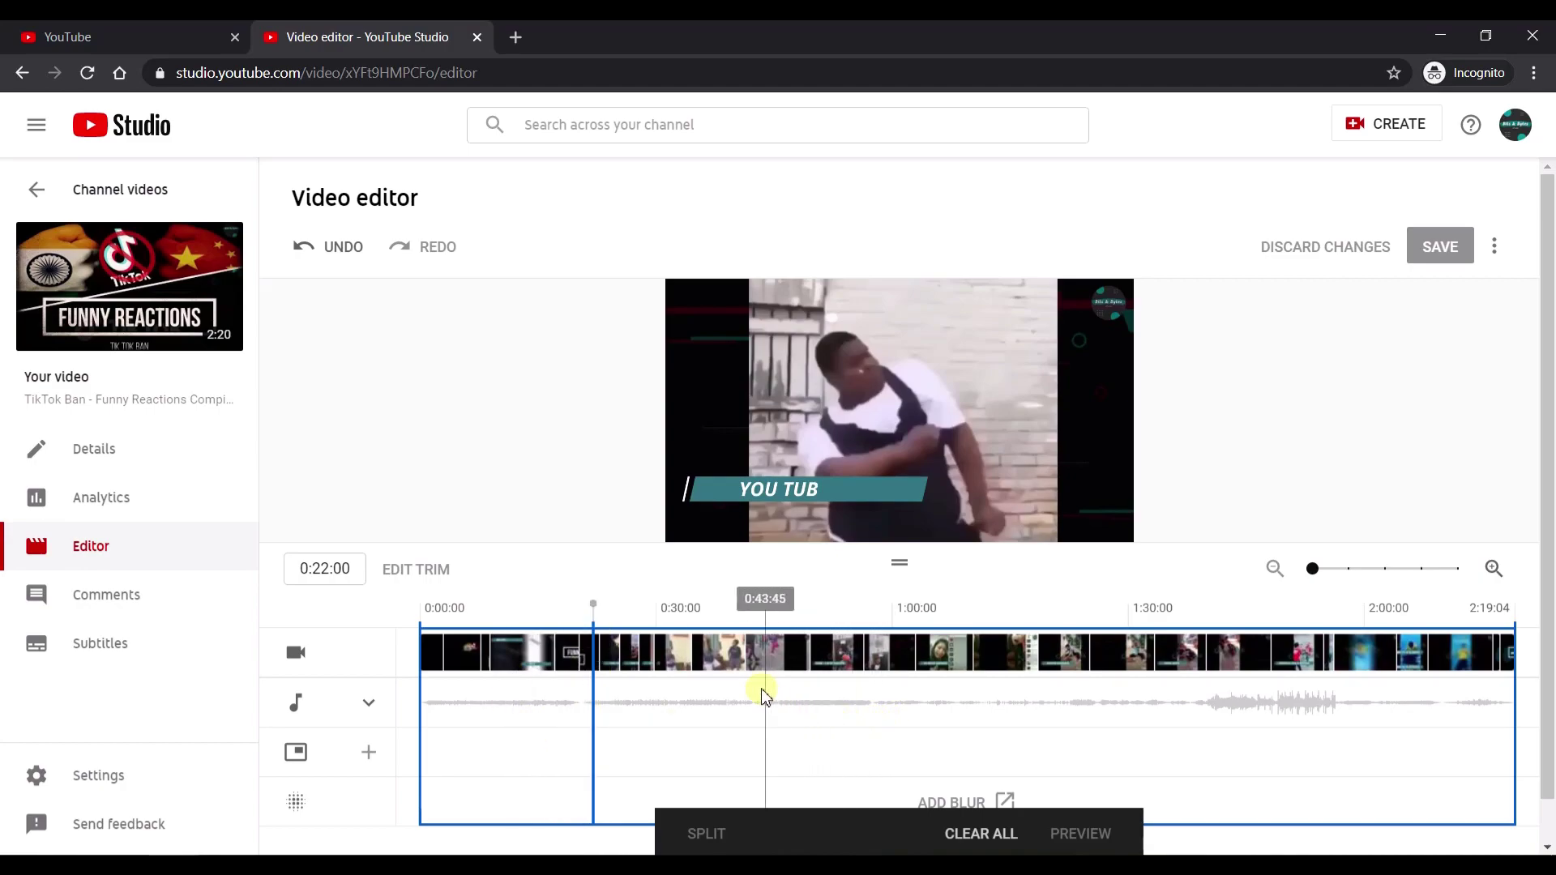
- Check the noted end time, set the playhead to 0:43:00, and add a second split there
key(alt+Tab)
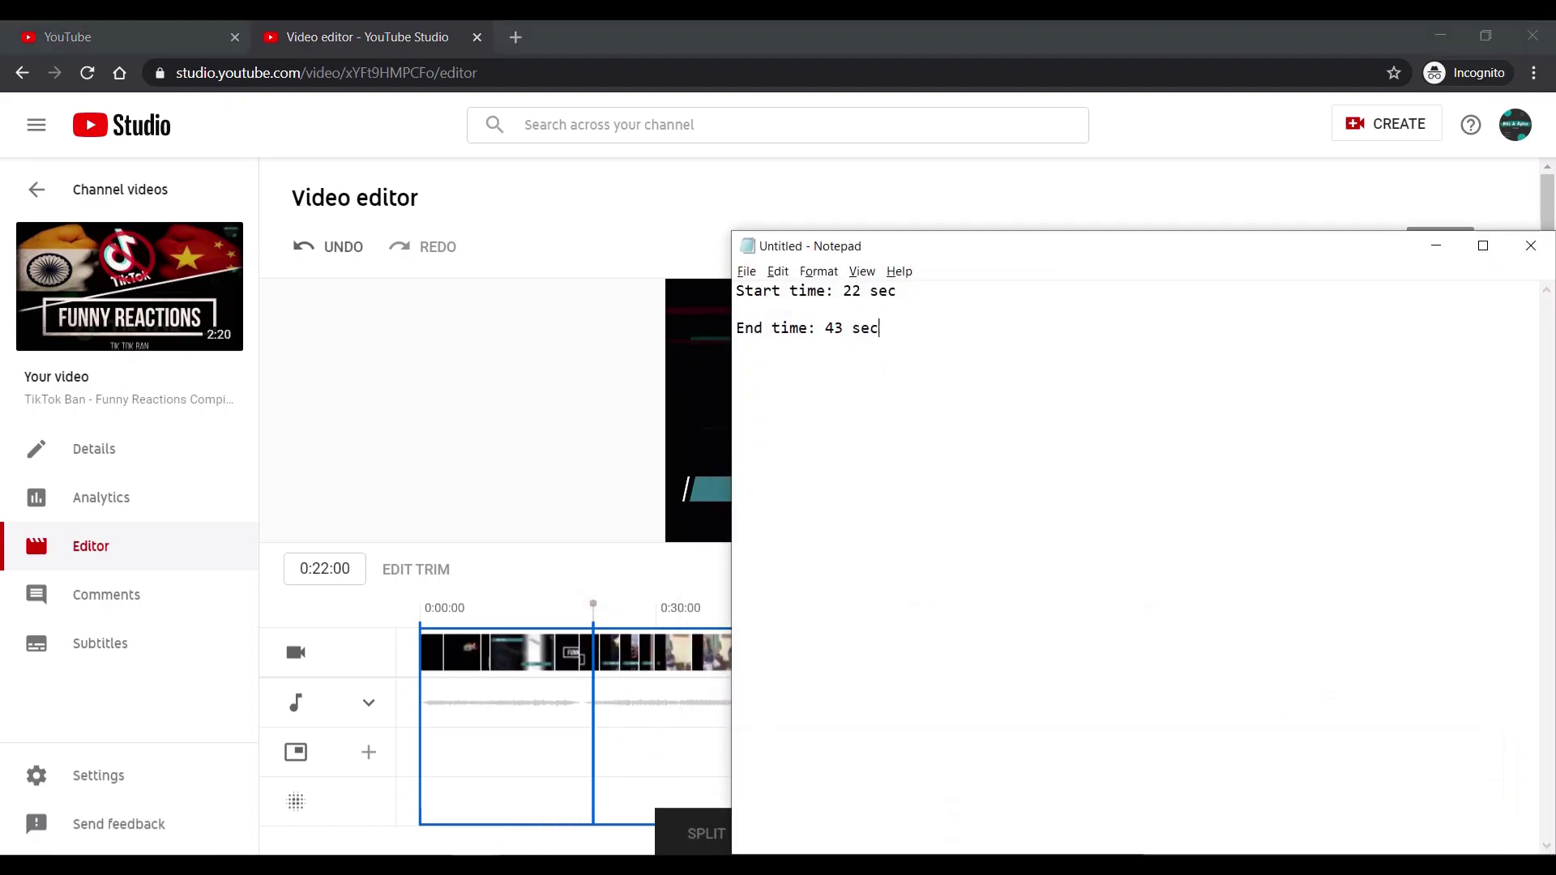
key(alt+Tab)
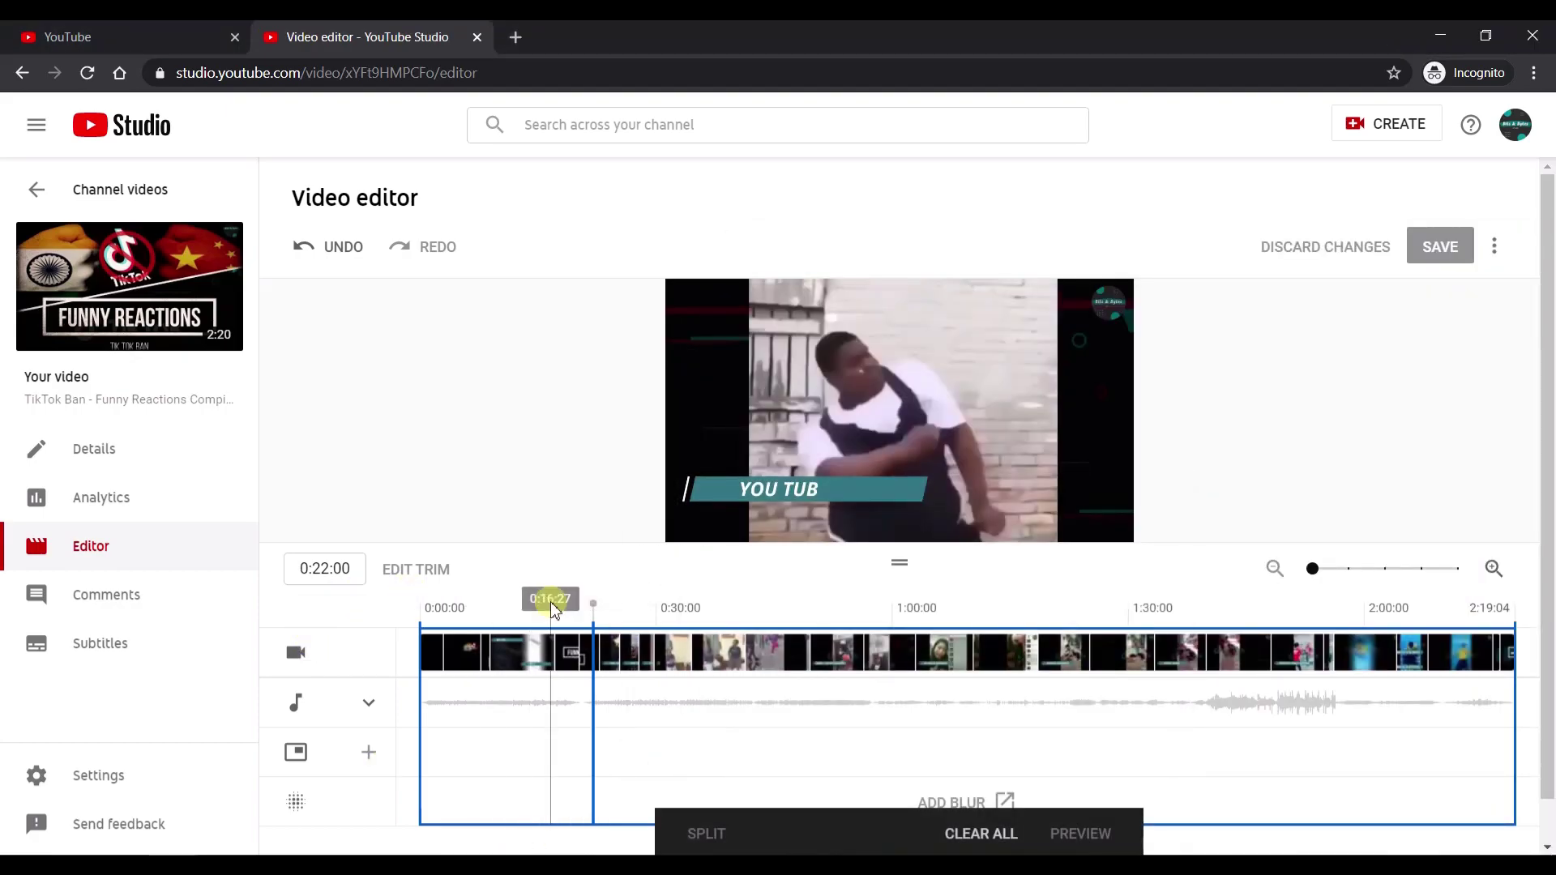
click(721, 606)
click(322, 568)
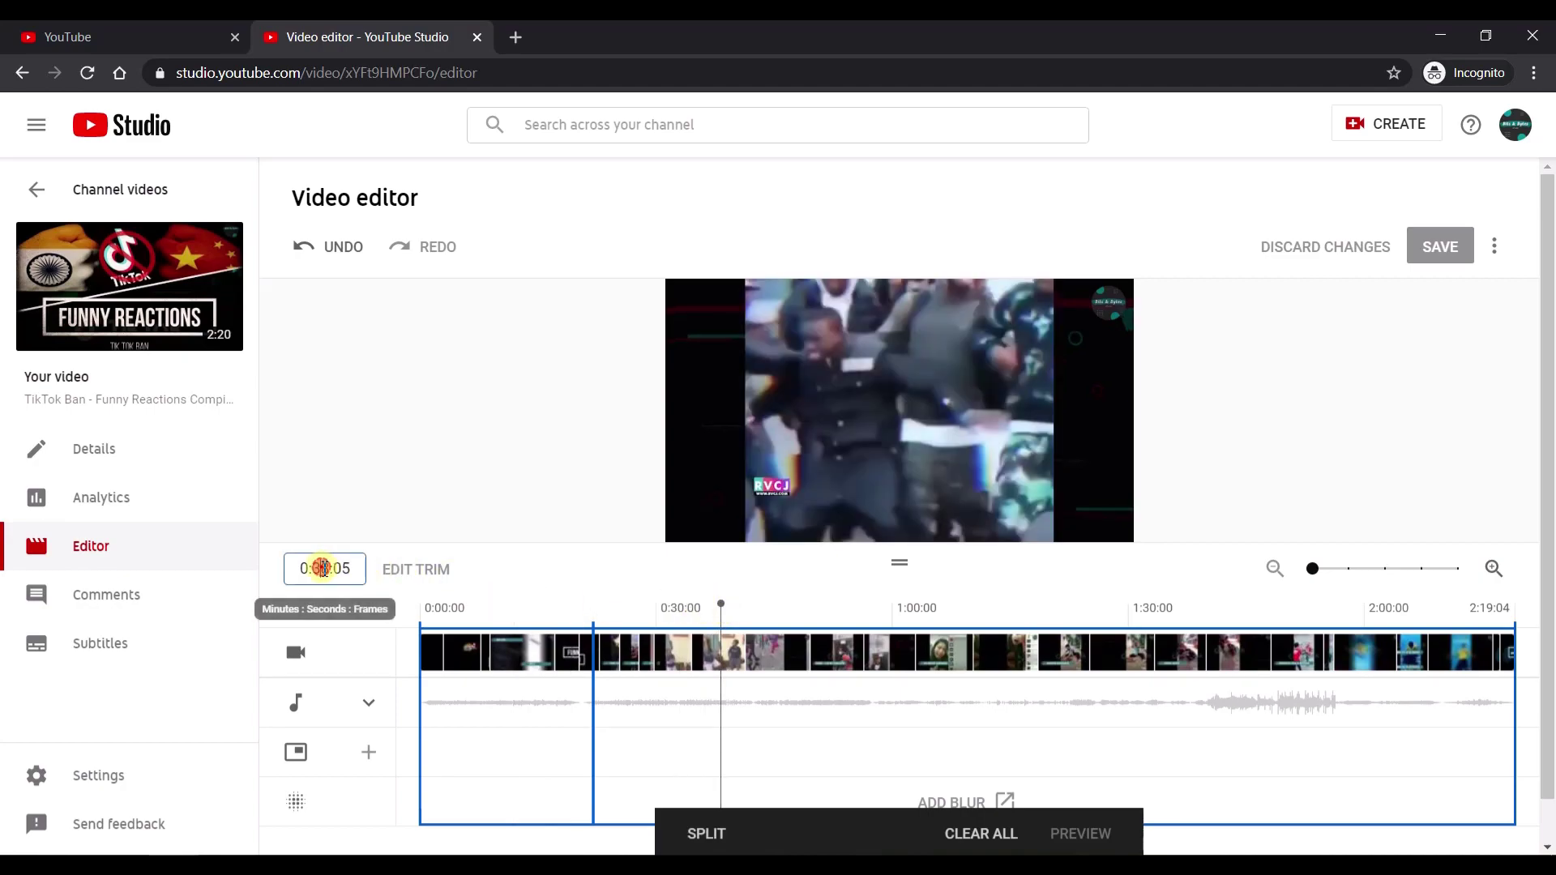
text(43:)
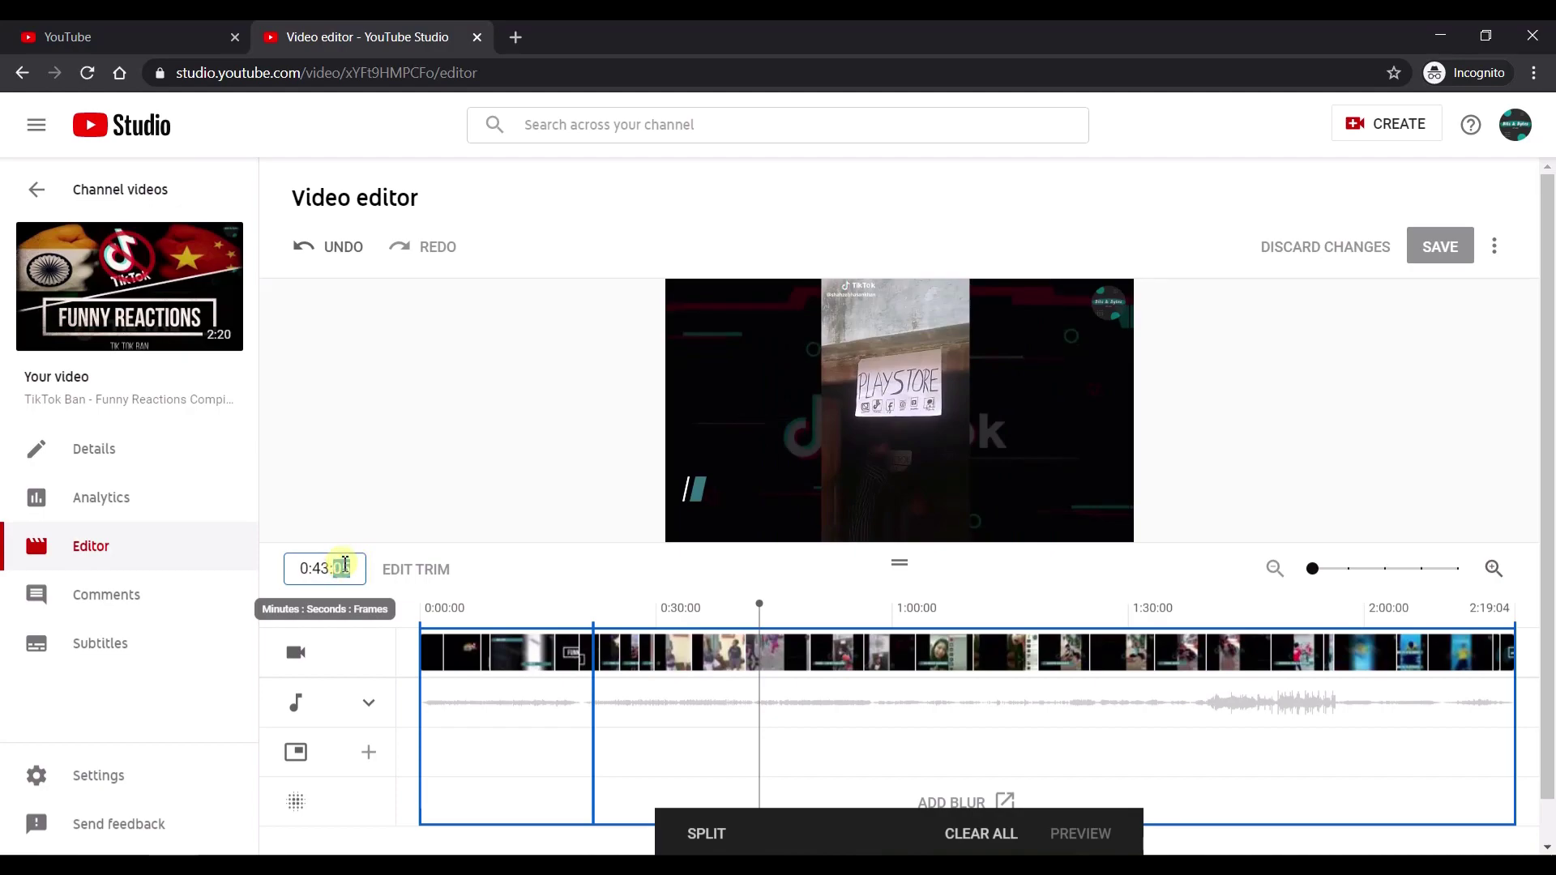
text(00)
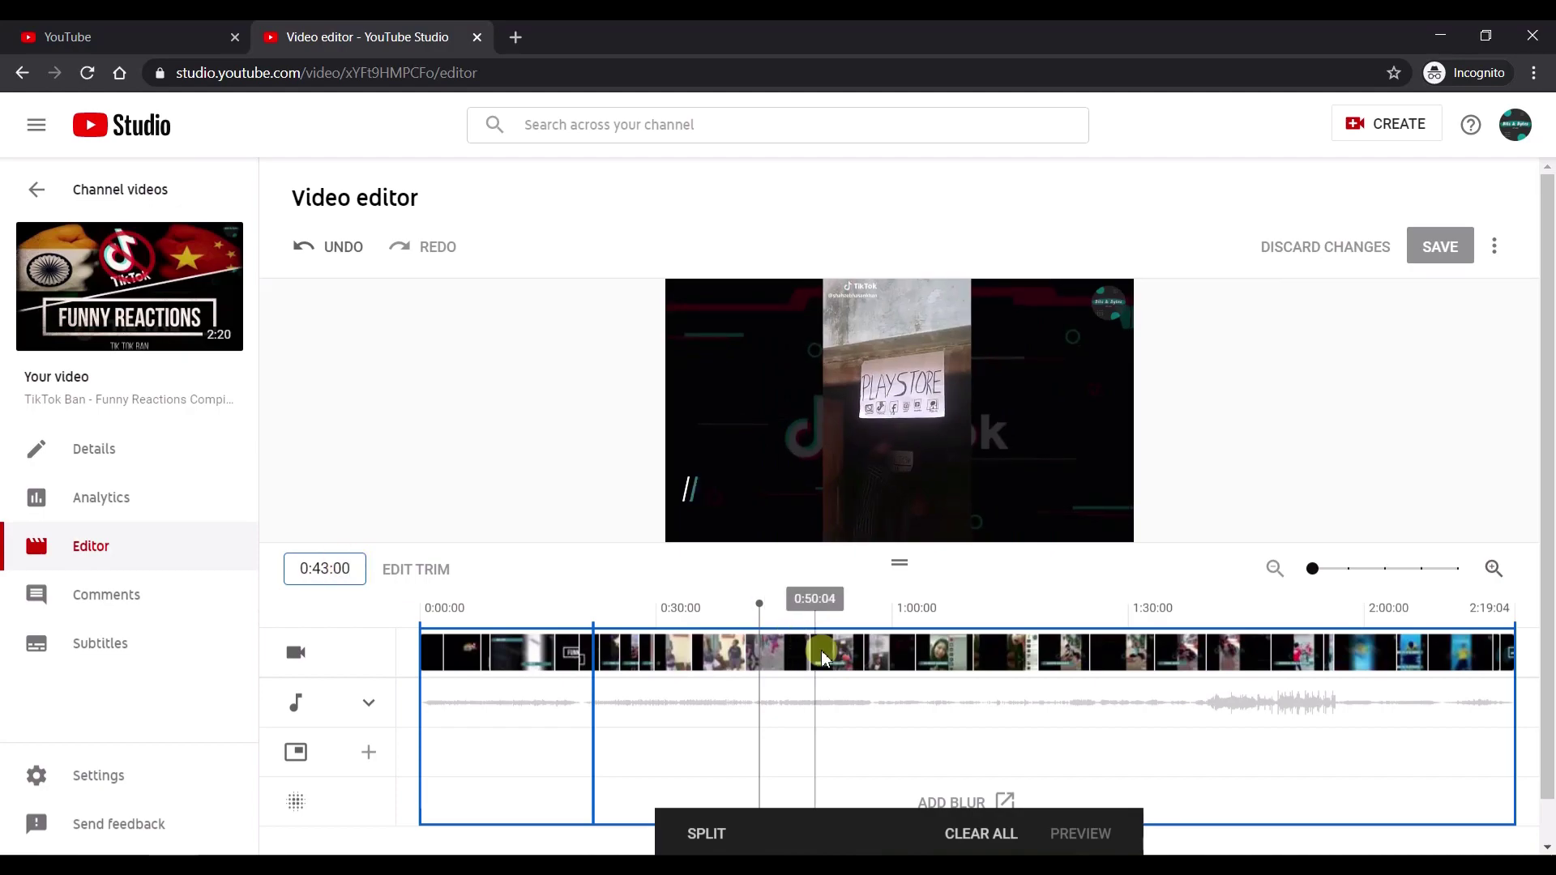
click(1495, 567)
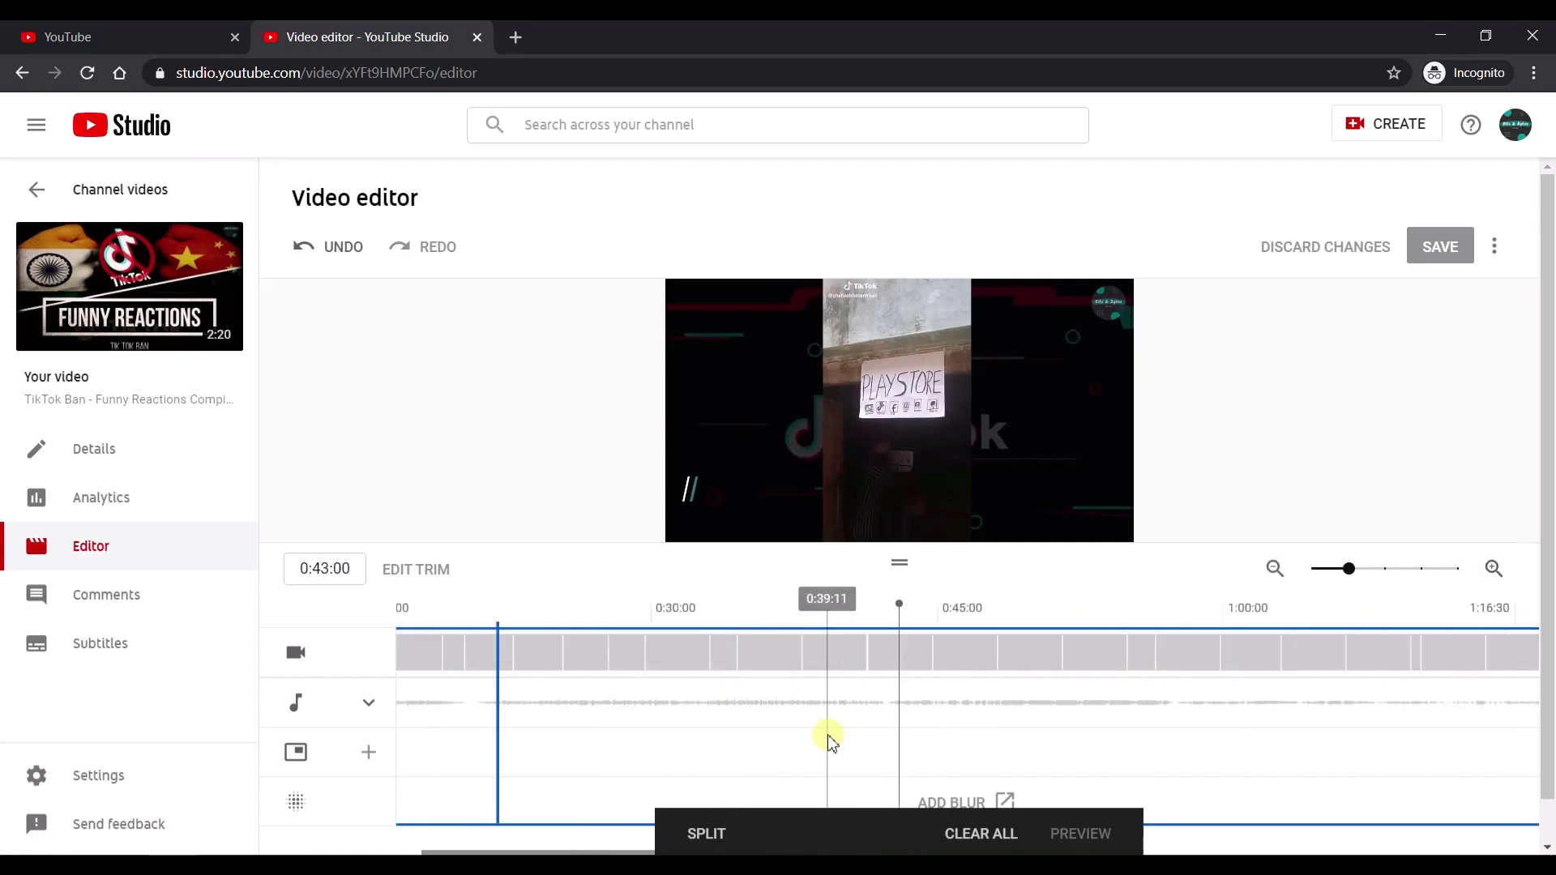
scroll(829, 739, right, 4)
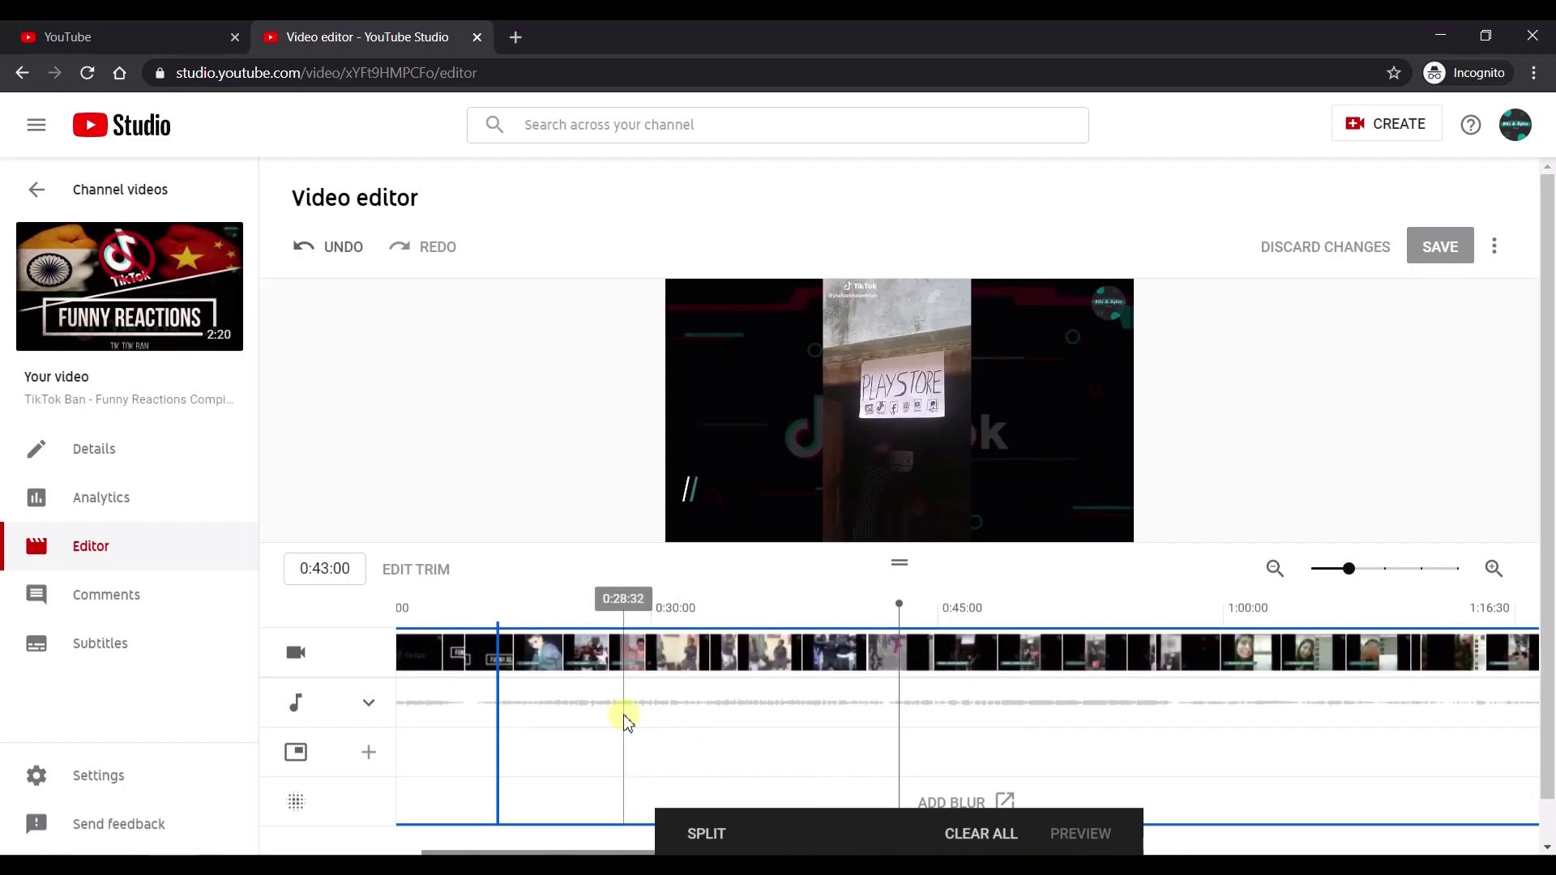
scroll(625, 719, left, 4)
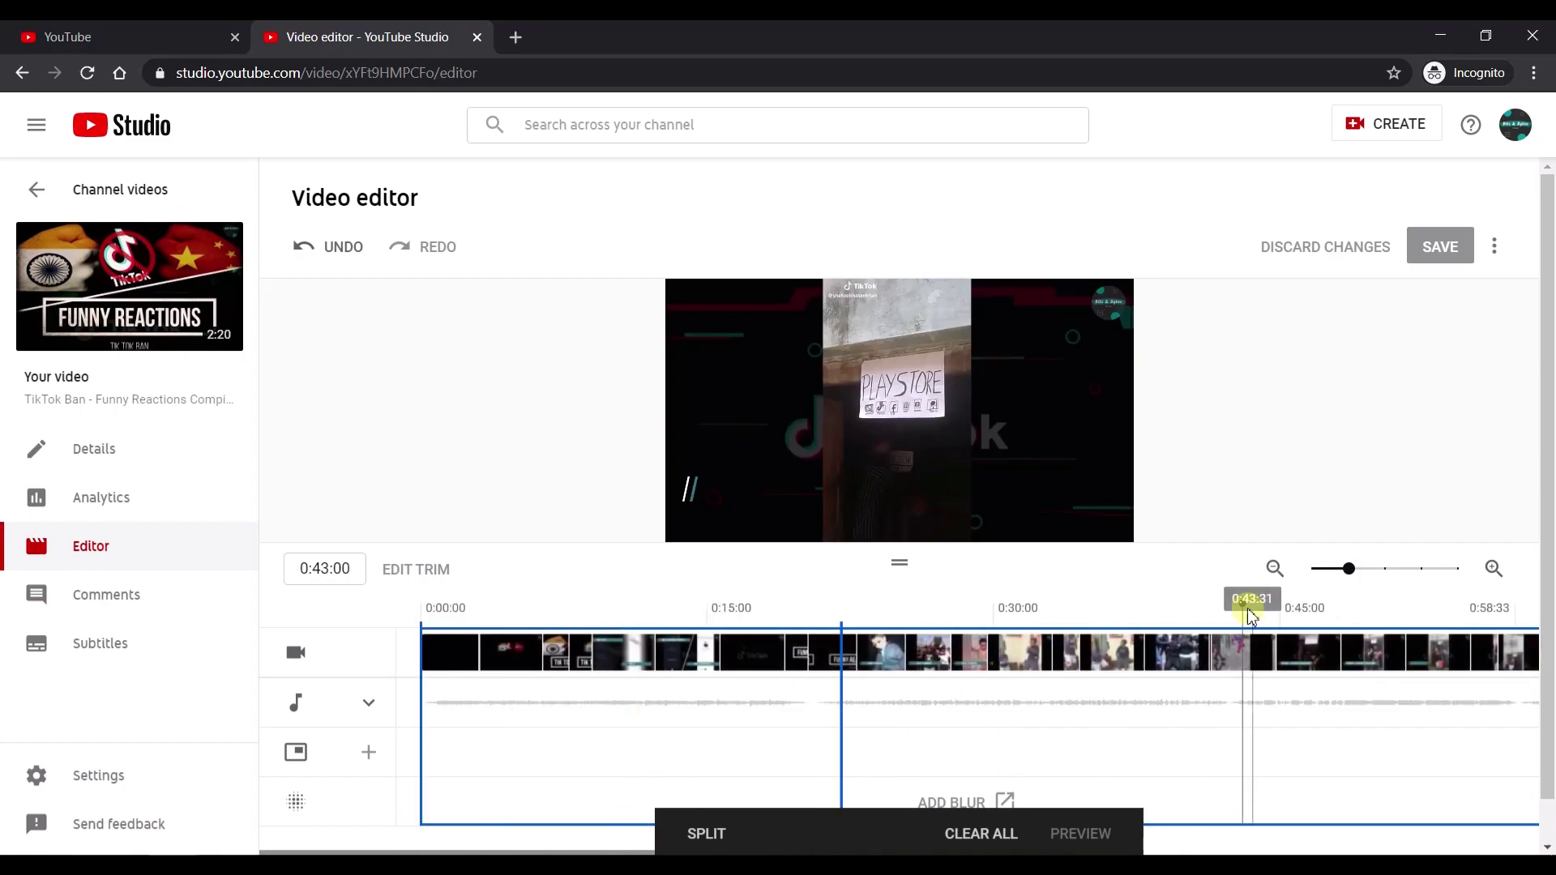
click(702, 841)
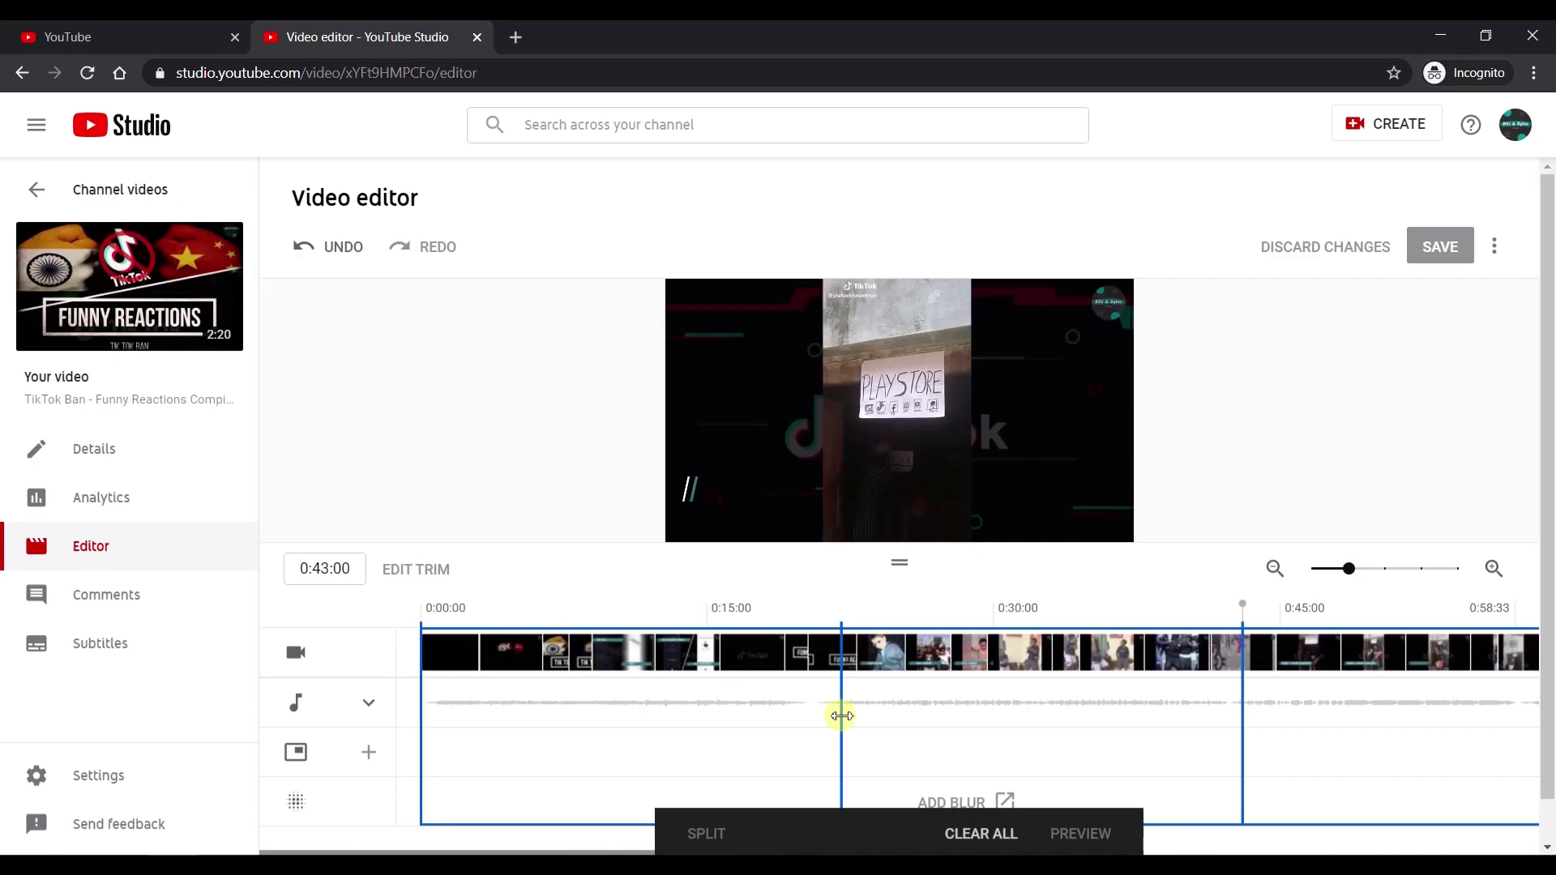
- Drag the first split line over to the 0:43 split to grey out the claimed section
drag(843, 715, 1240, 690)
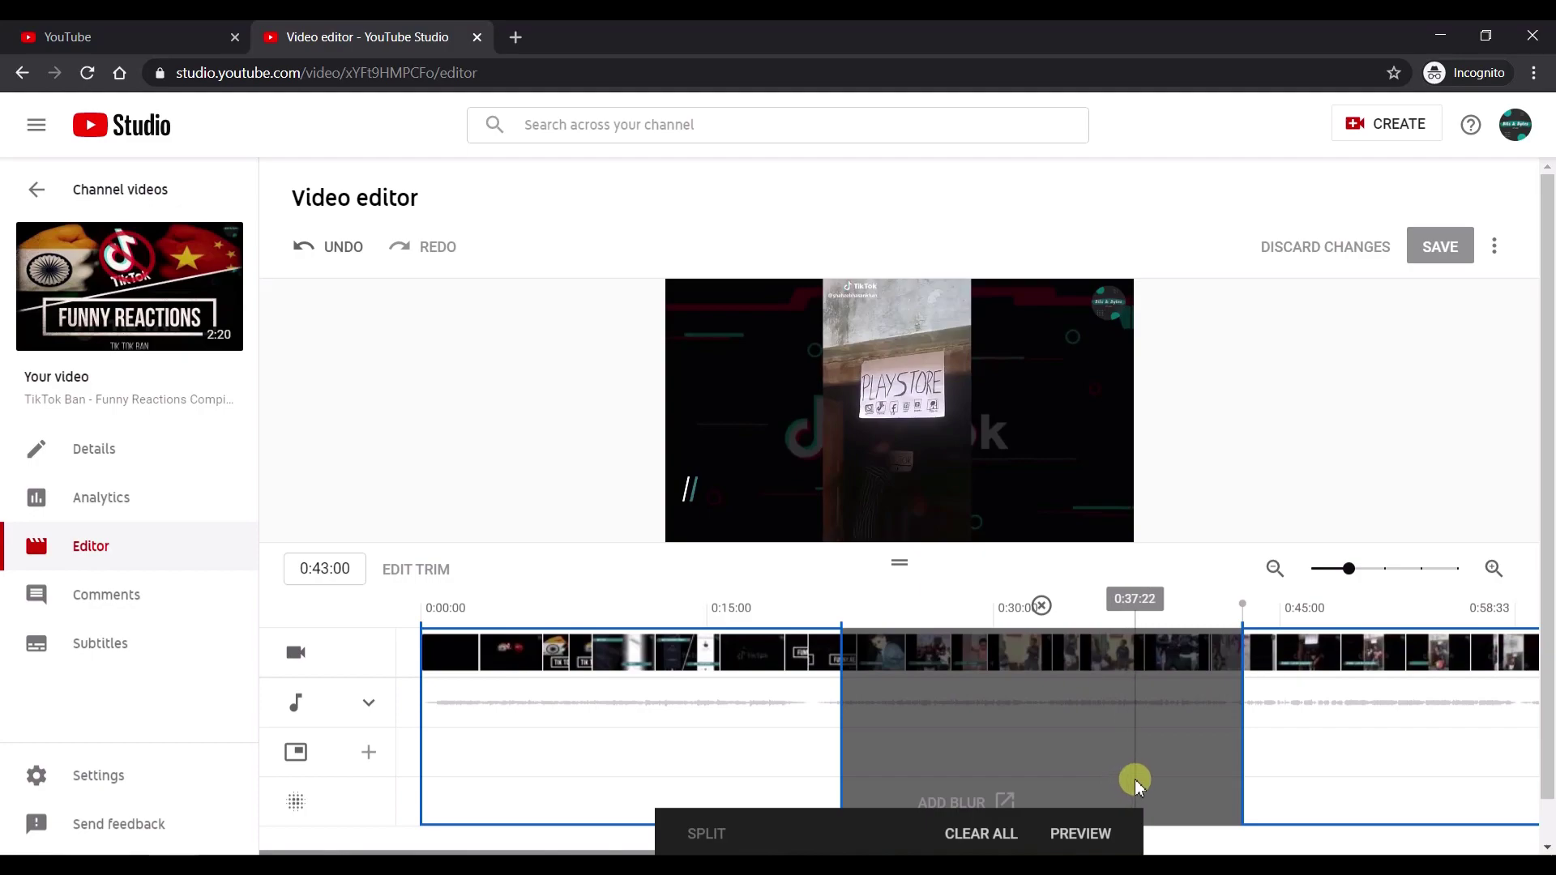
- Preview the cut and move playback back to about 0:20:56, just before it
click(1095, 838)
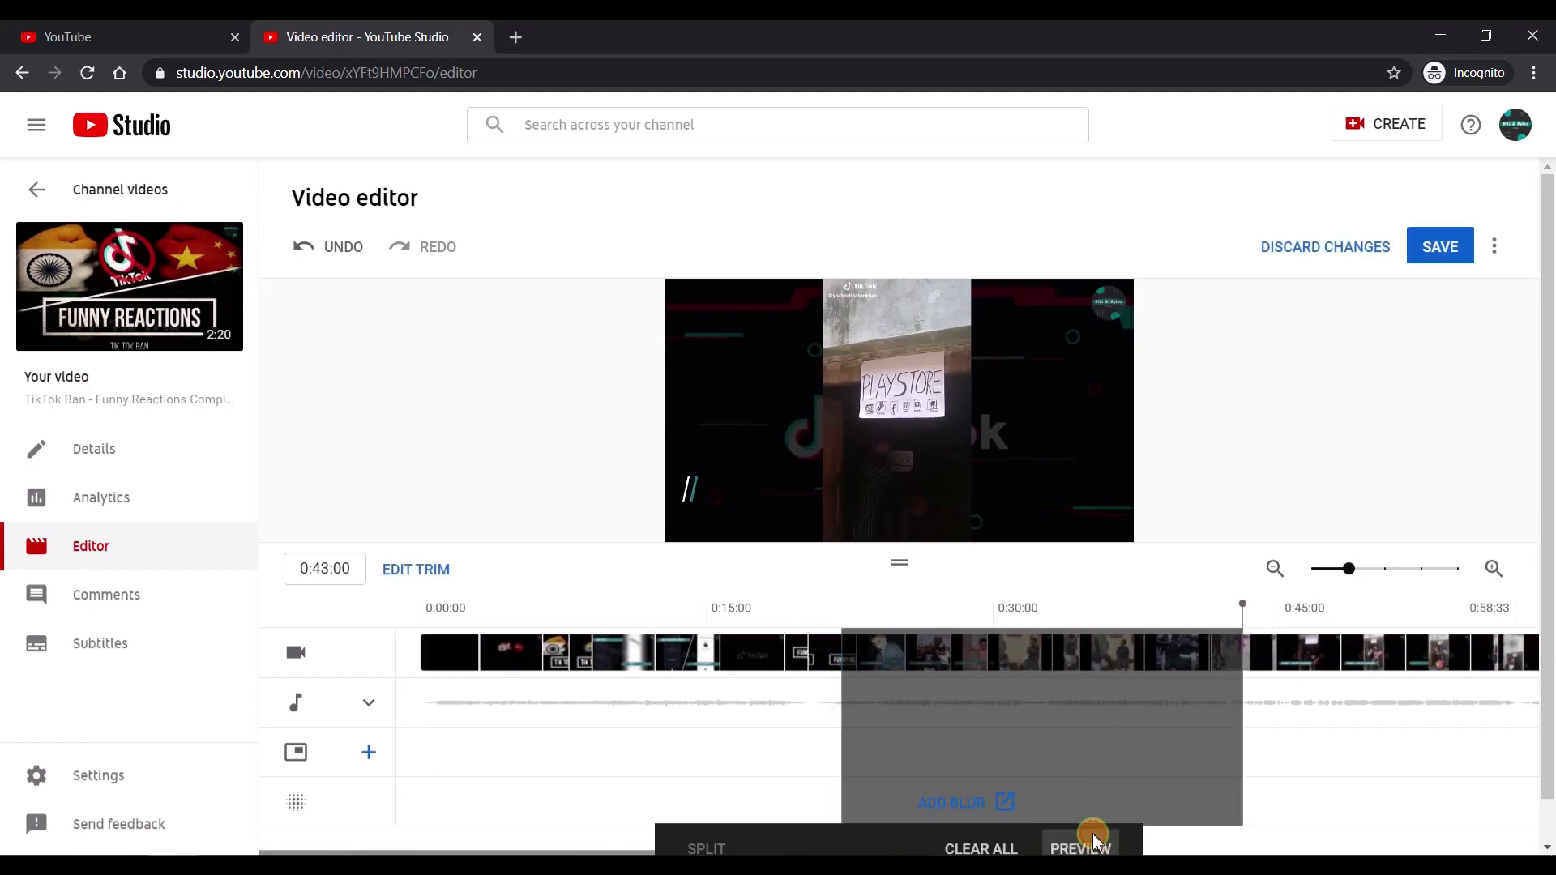
drag(727, 618, 821, 613)
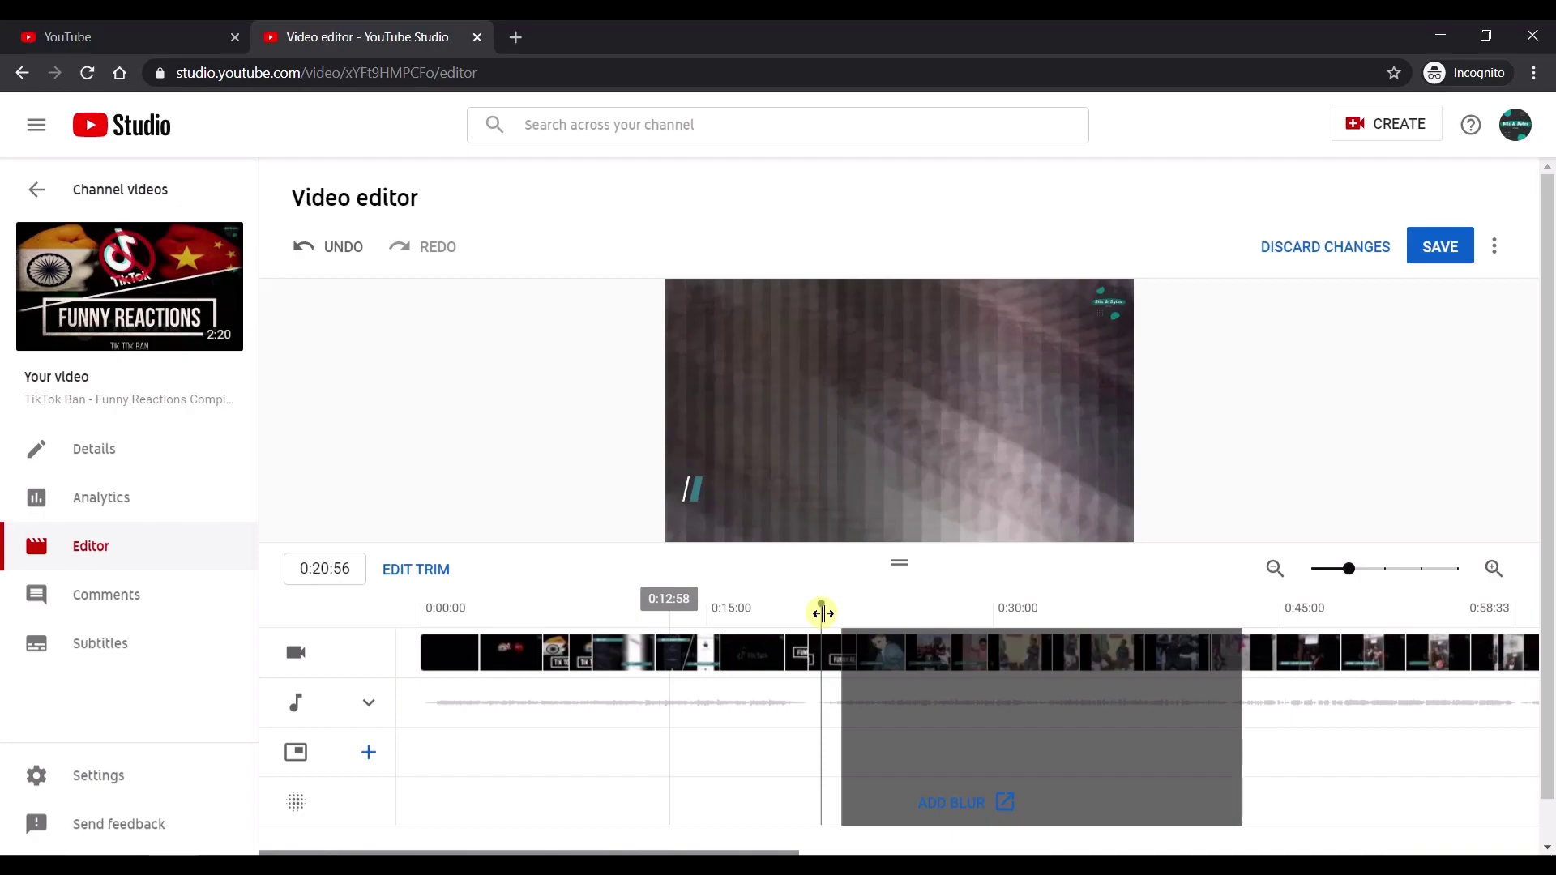
- Set the playhead to 0:20:52 and drag the cut's left trim handle back to it
drag(822, 613, 820, 615)
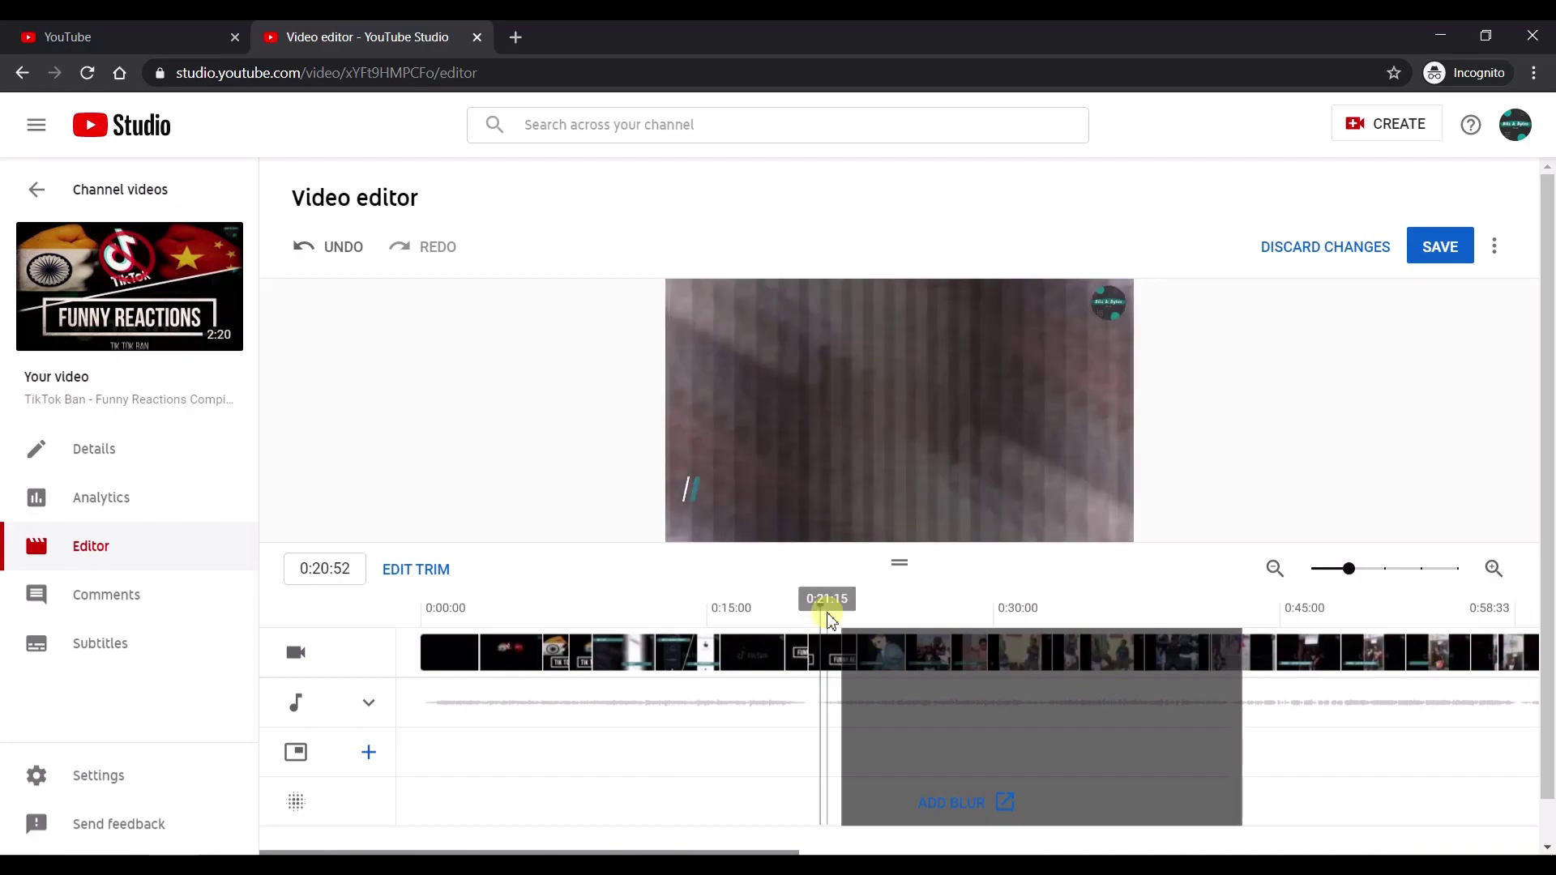
click(433, 569)
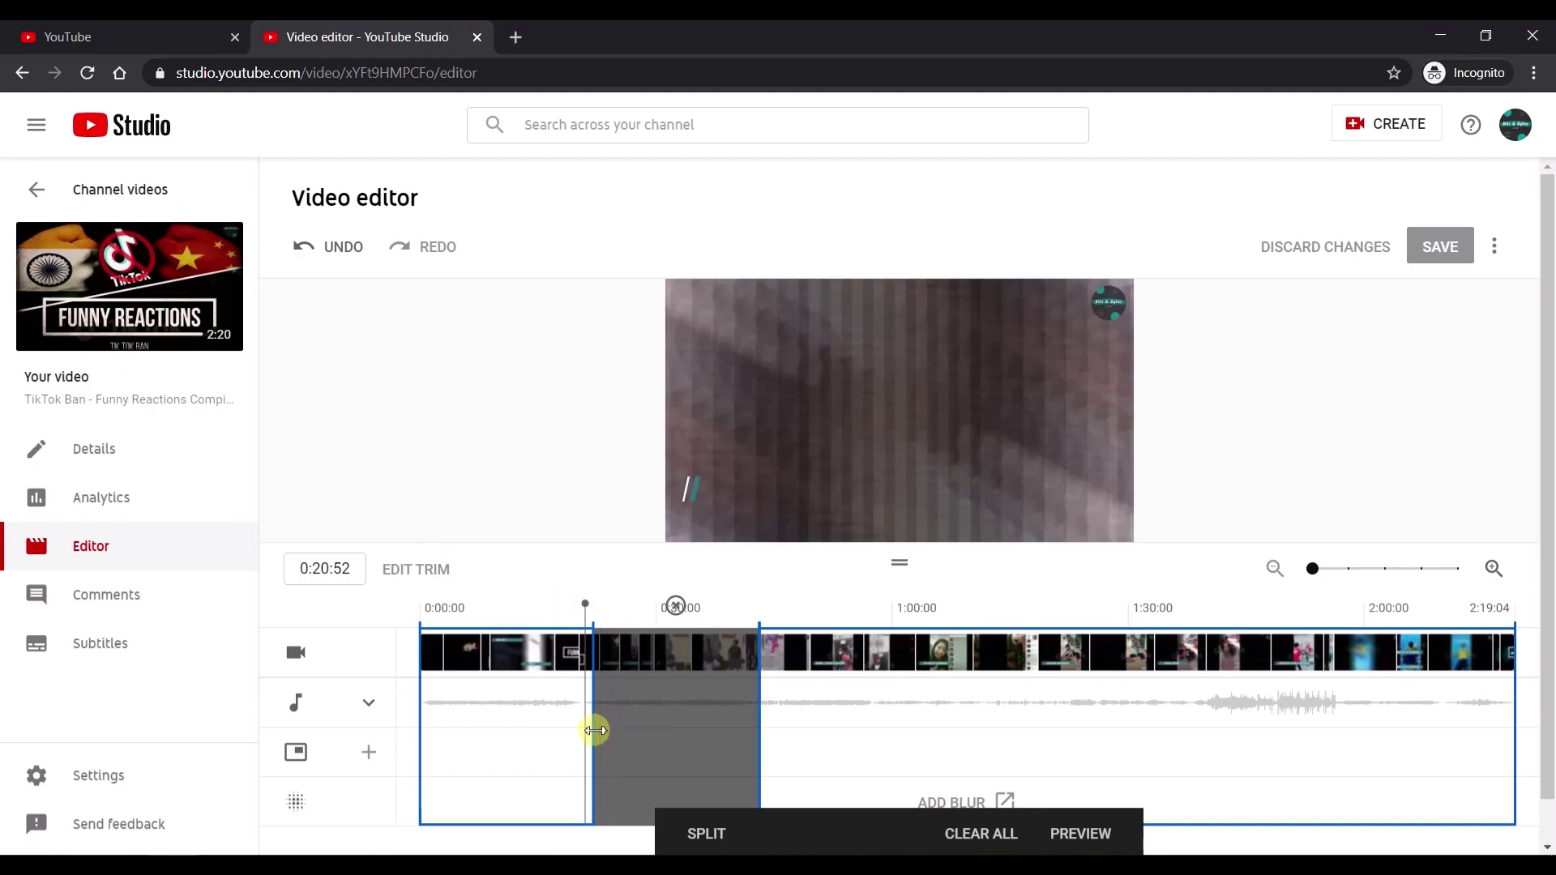
click(1494, 569)
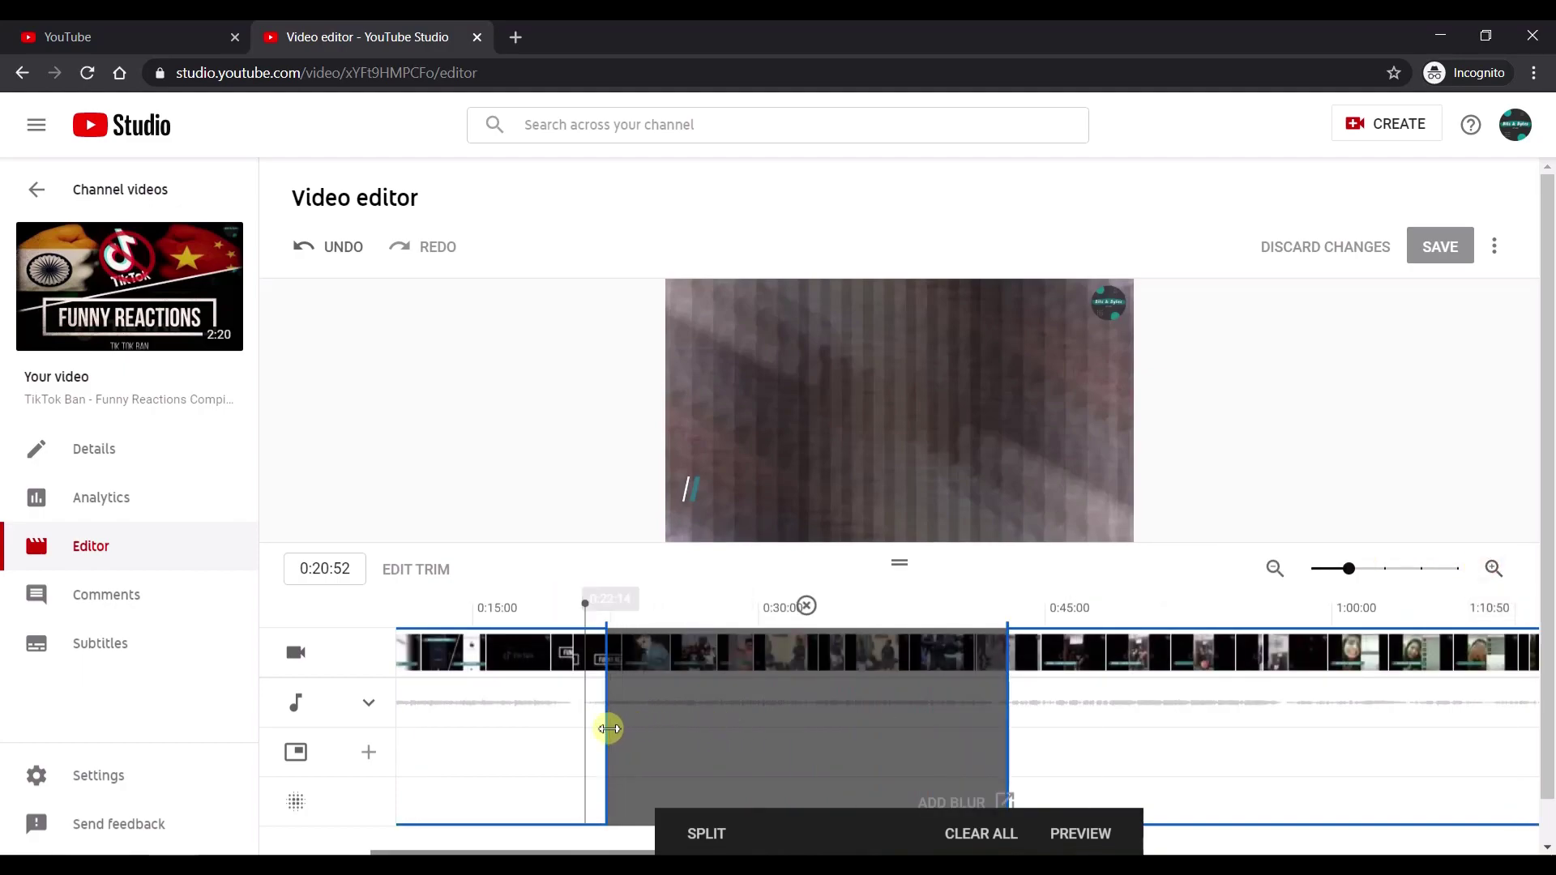
drag(608, 728, 592, 729)
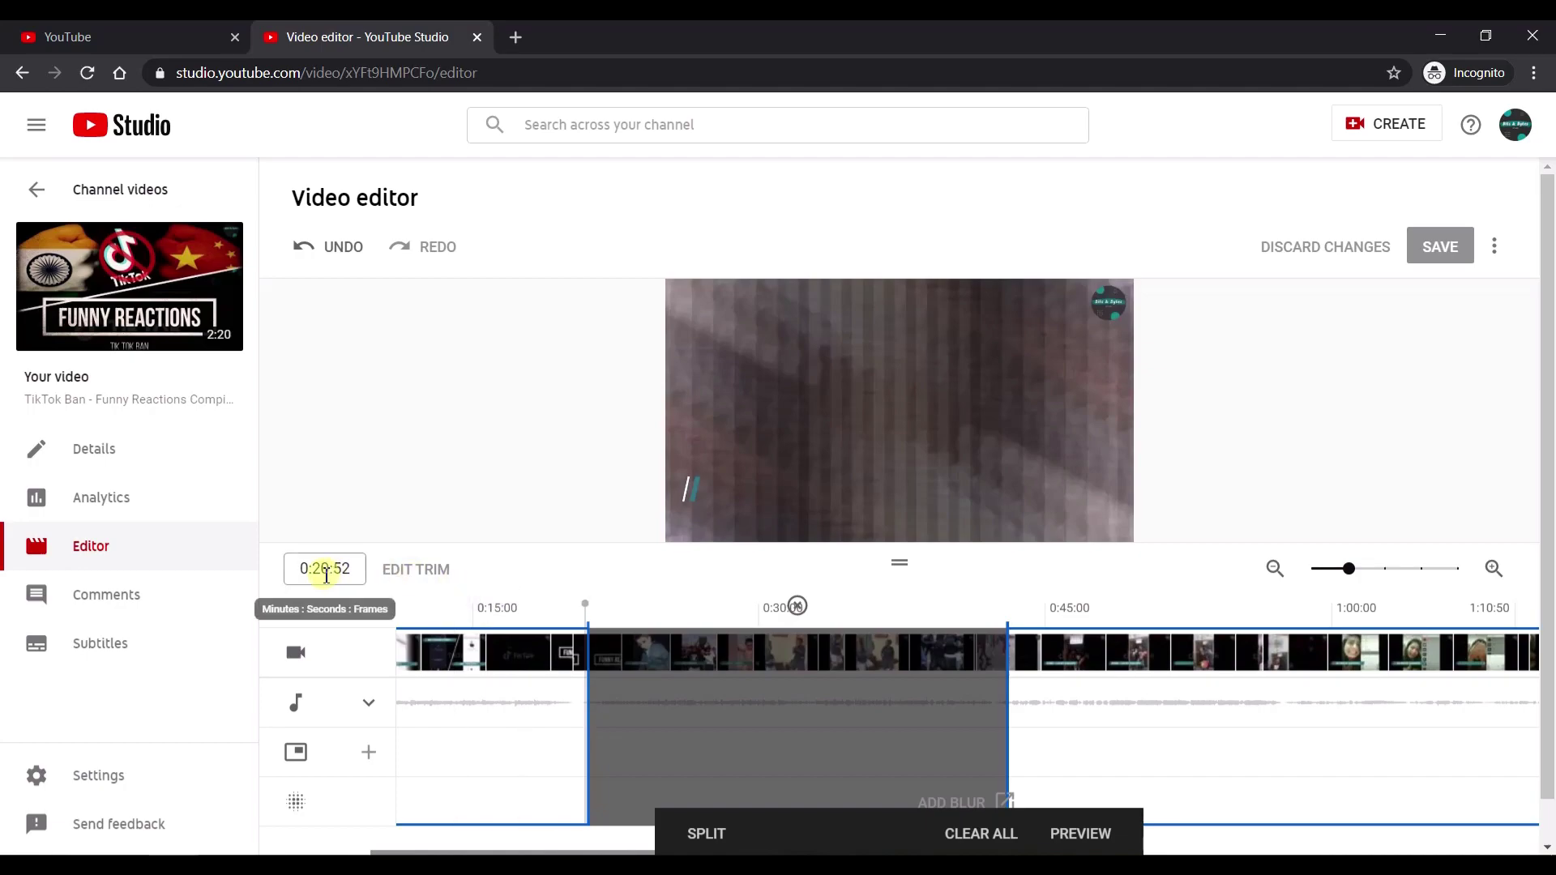
- Preview the adjusted cut, scrubbing from before 0:20 to 0:47:17 past its end
click(1084, 836)
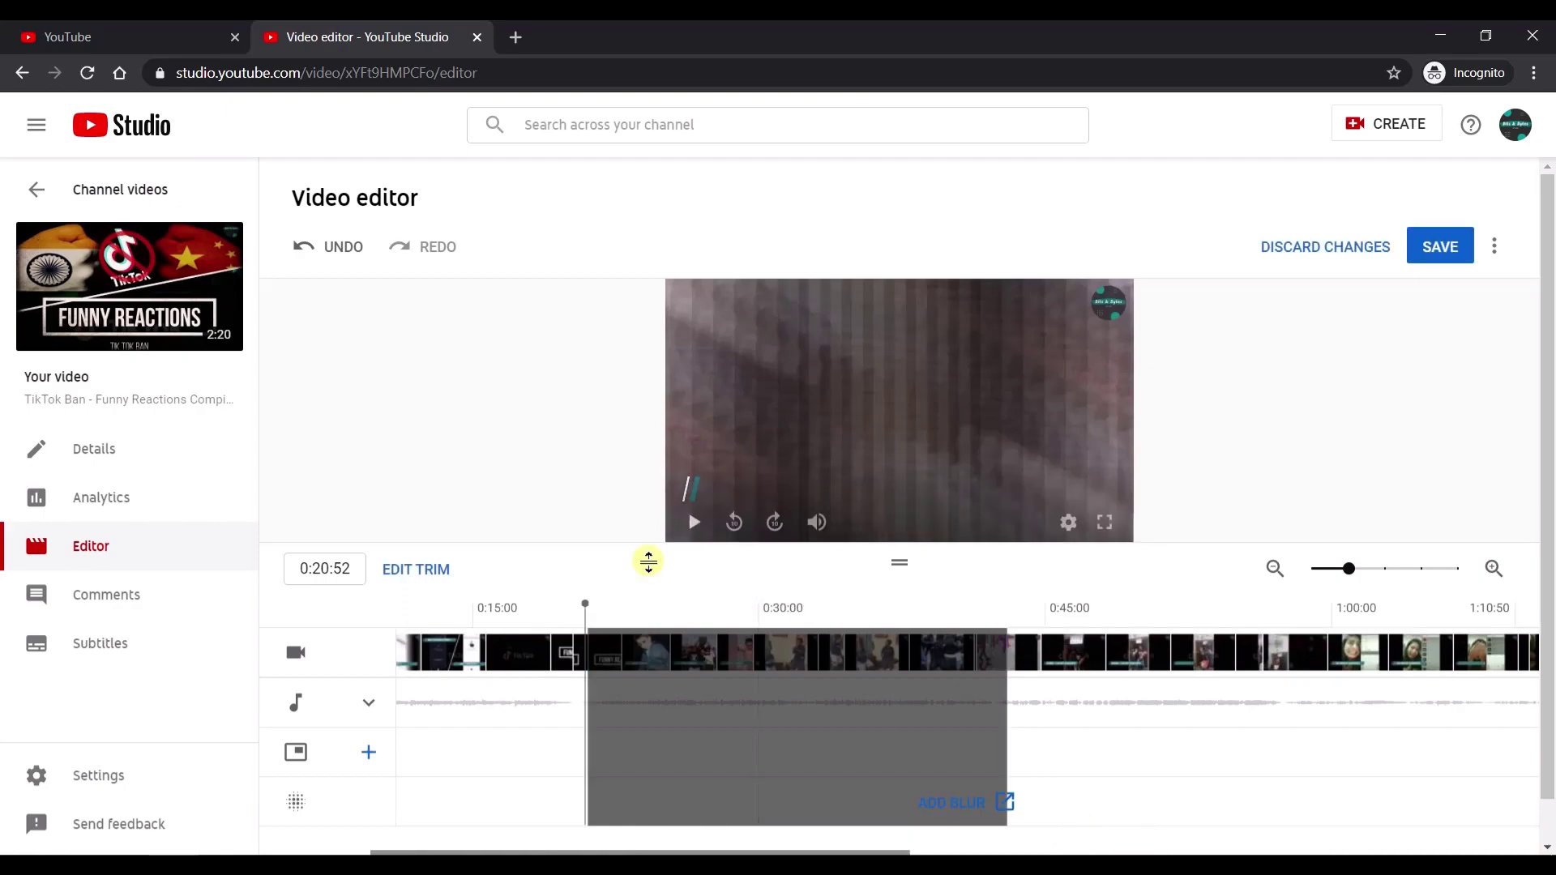
drag(583, 608, 965, 620)
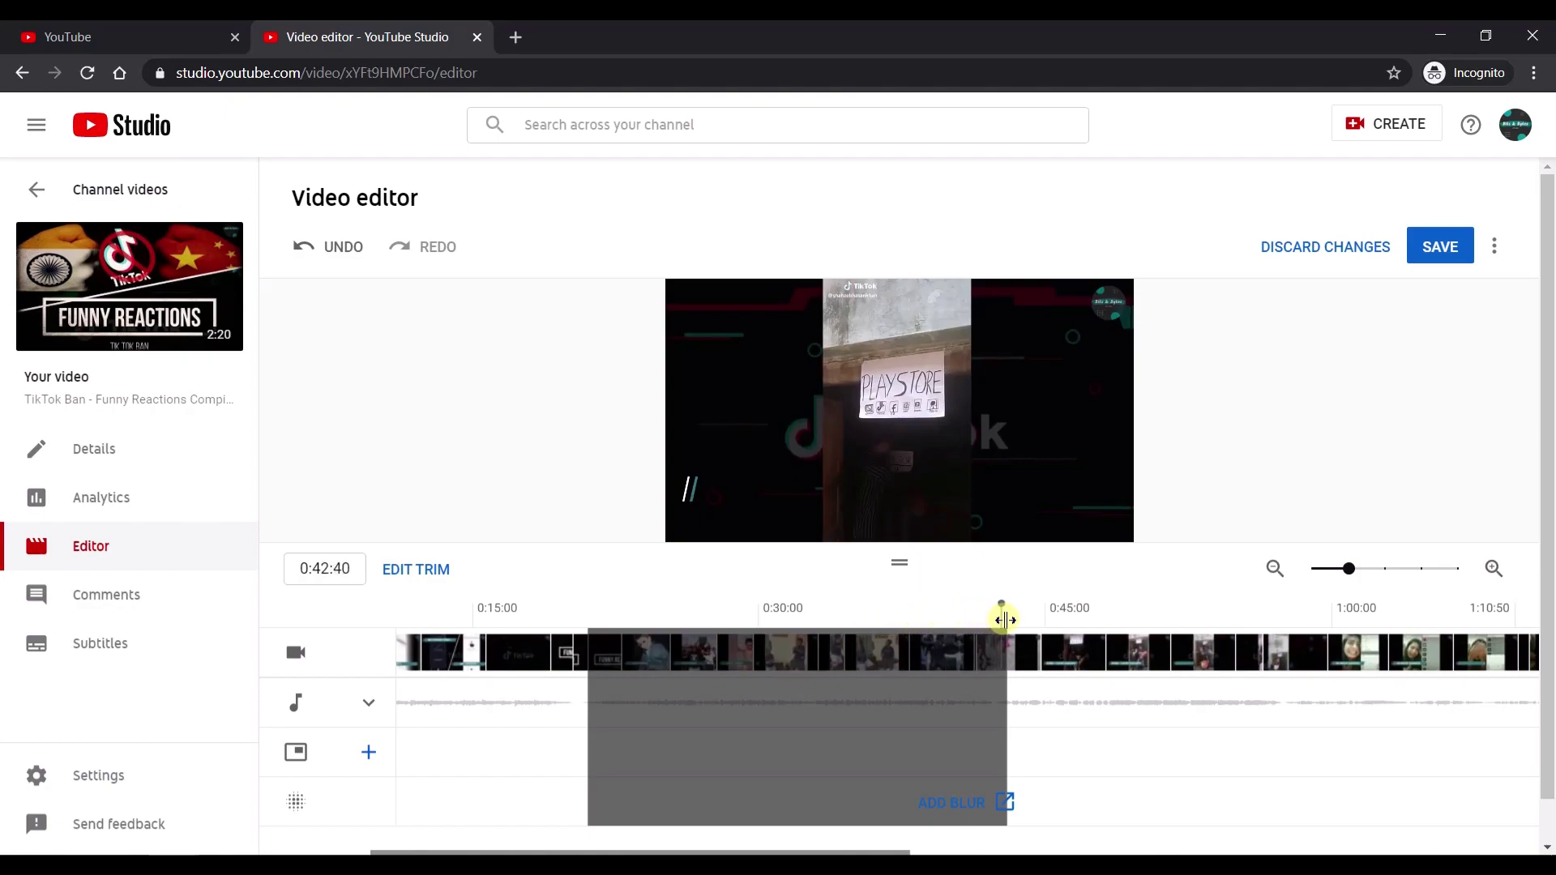
drag(1012, 620, 1093, 632)
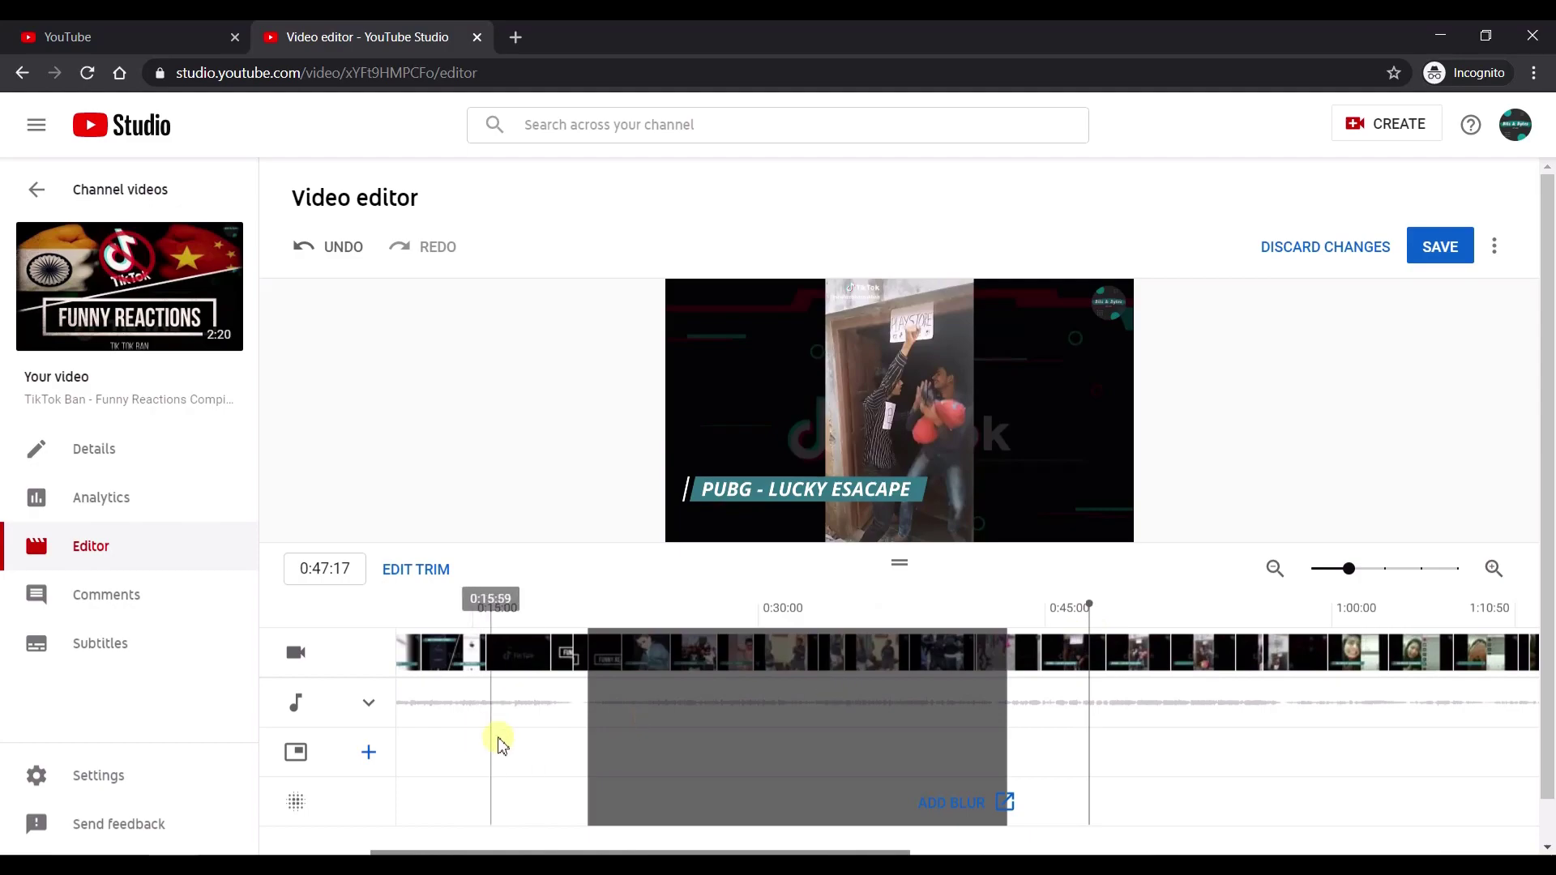
scroll(498, 739, left, 3)
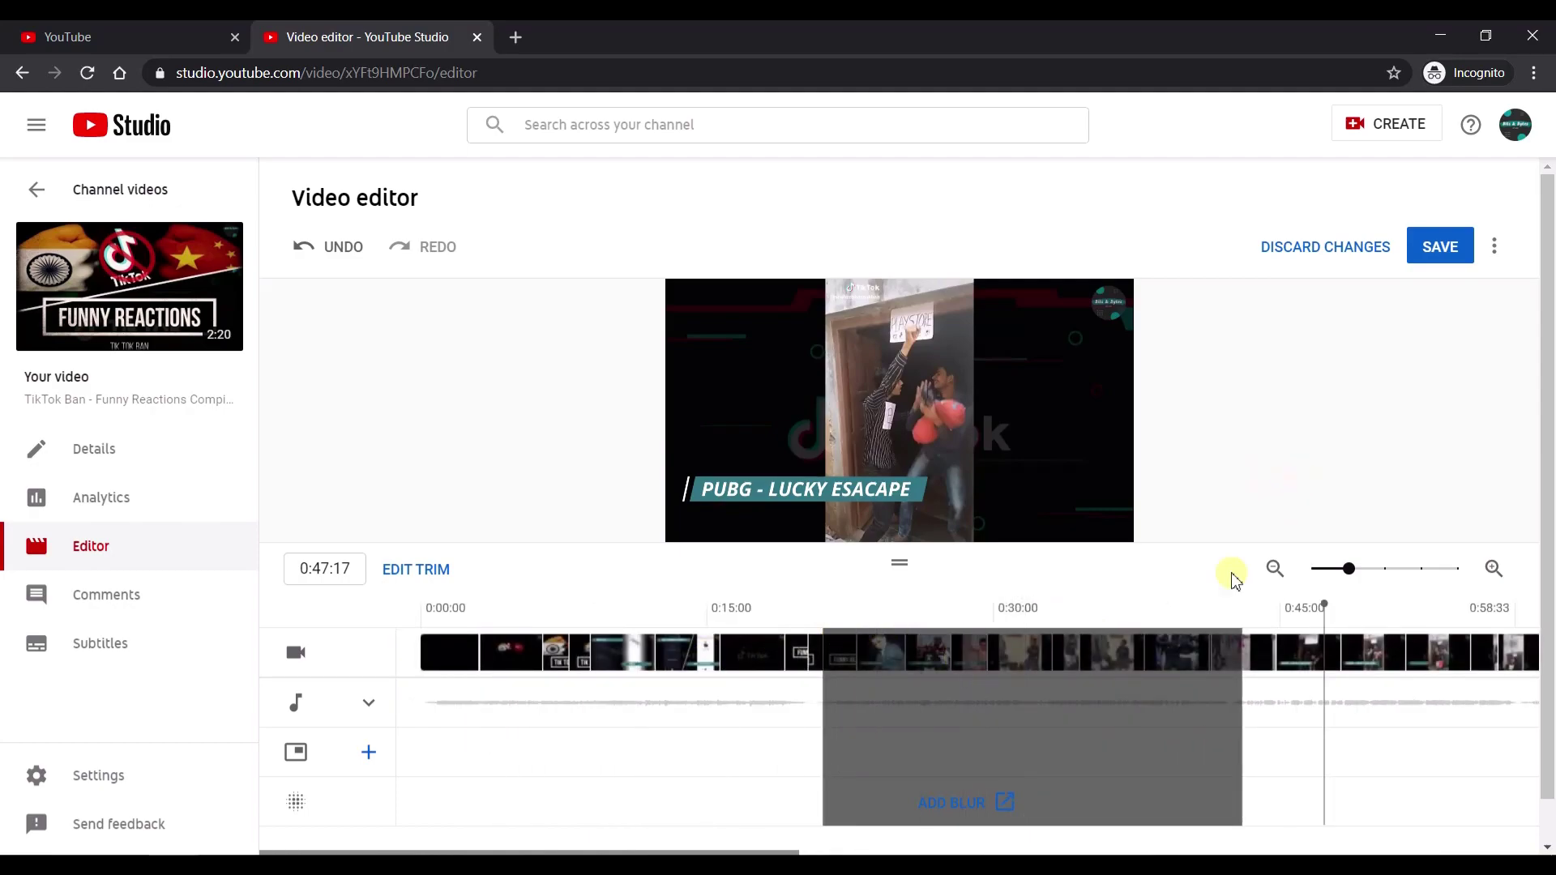
- Save the trimmed video and confirm in the Save changes? dialog to start processing
click(724, 607)
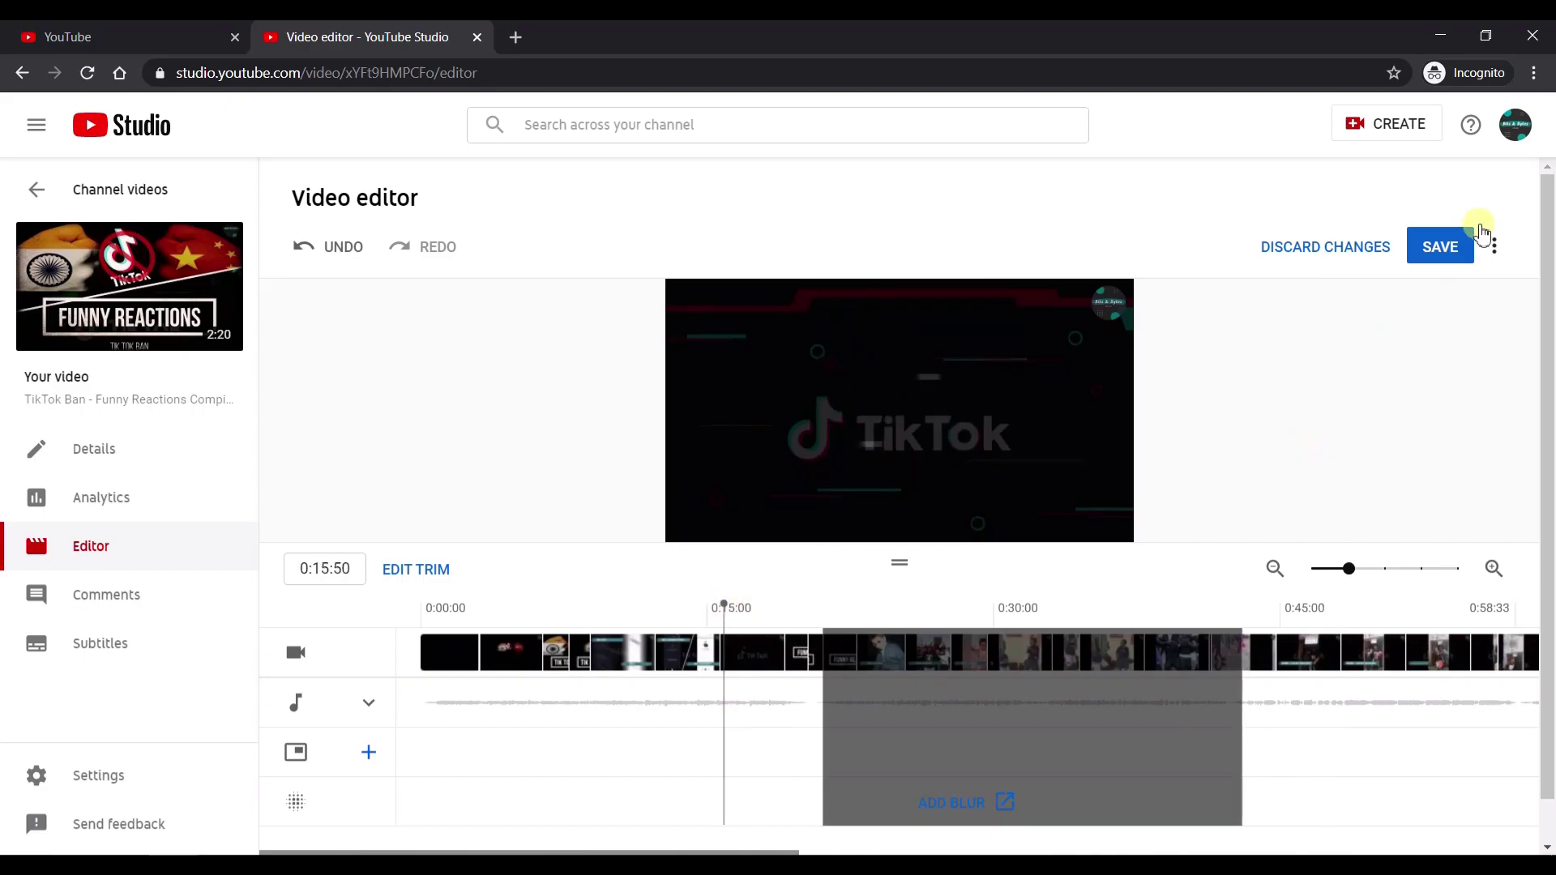
click(1424, 242)
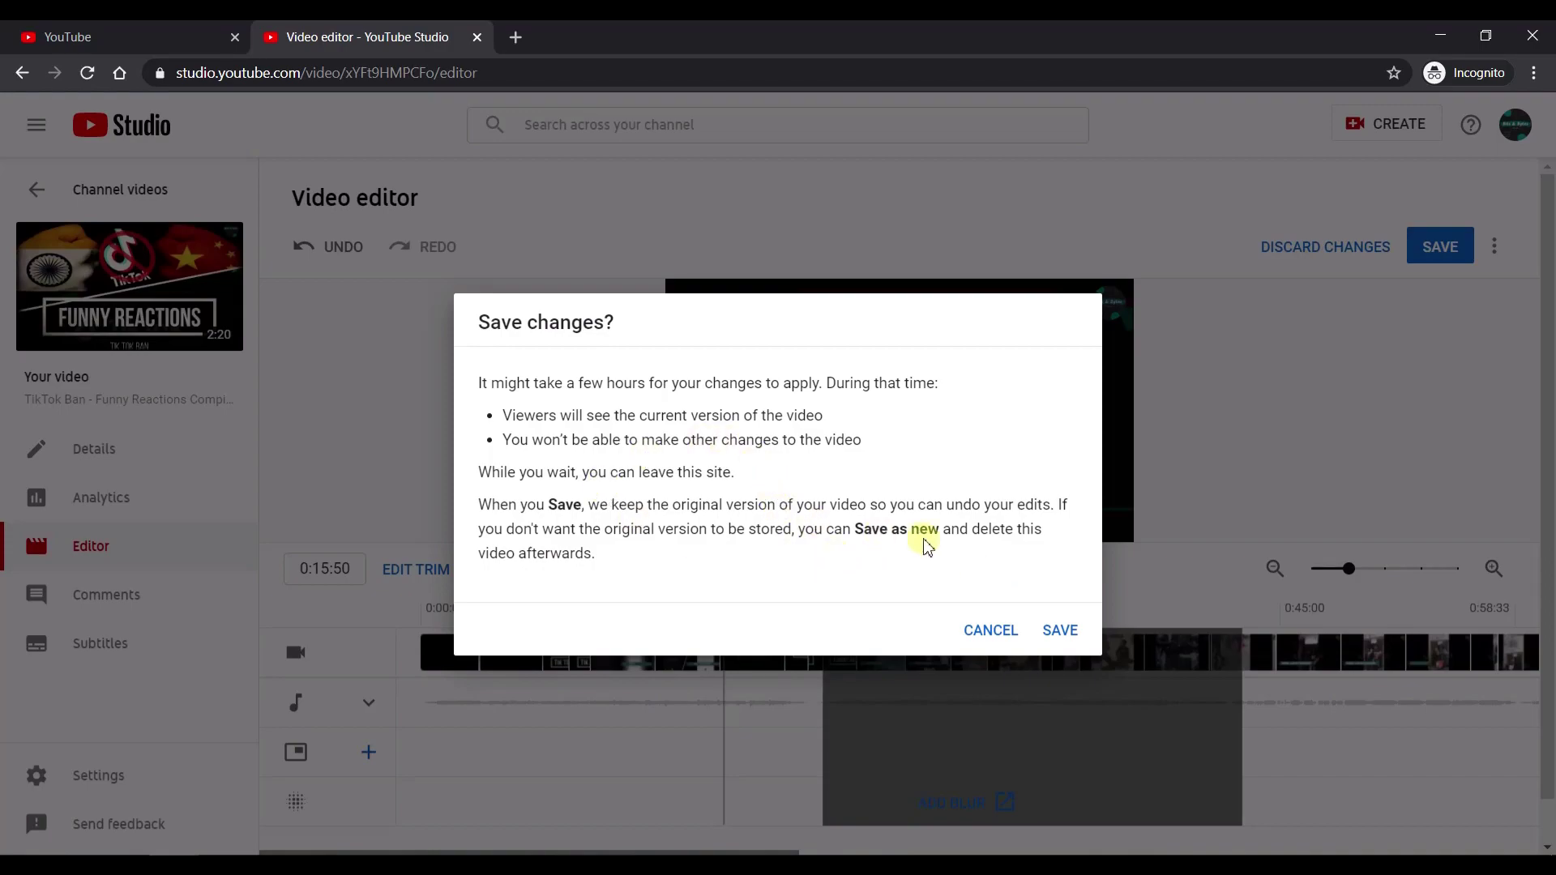
click(1060, 631)
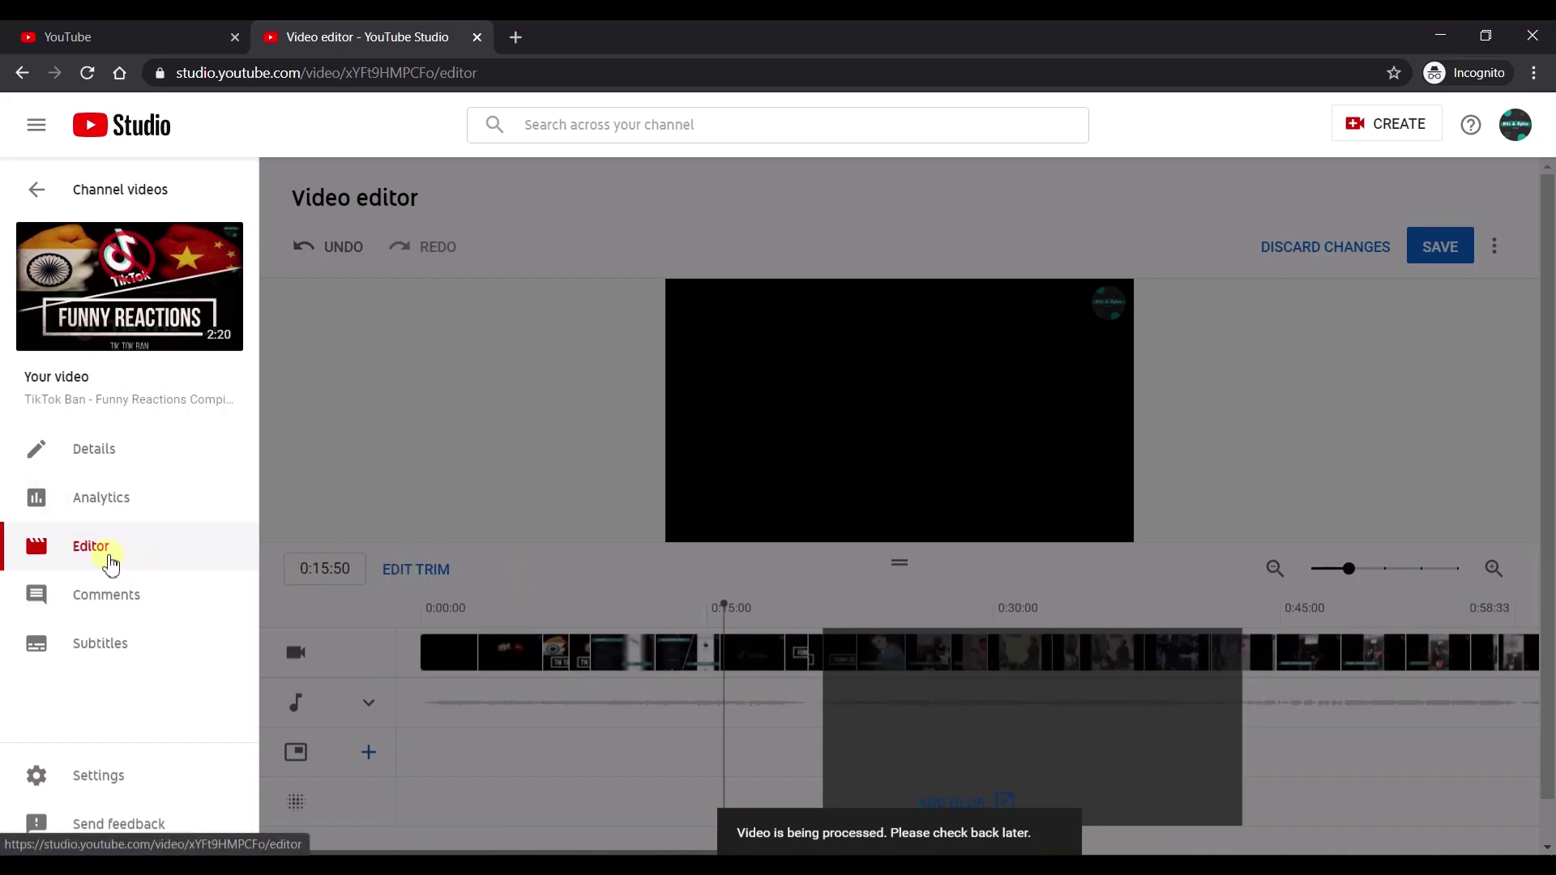
- Open the video's copyright summary from Details to review the Twist claim at 0:22–0:43
click(81, 468)
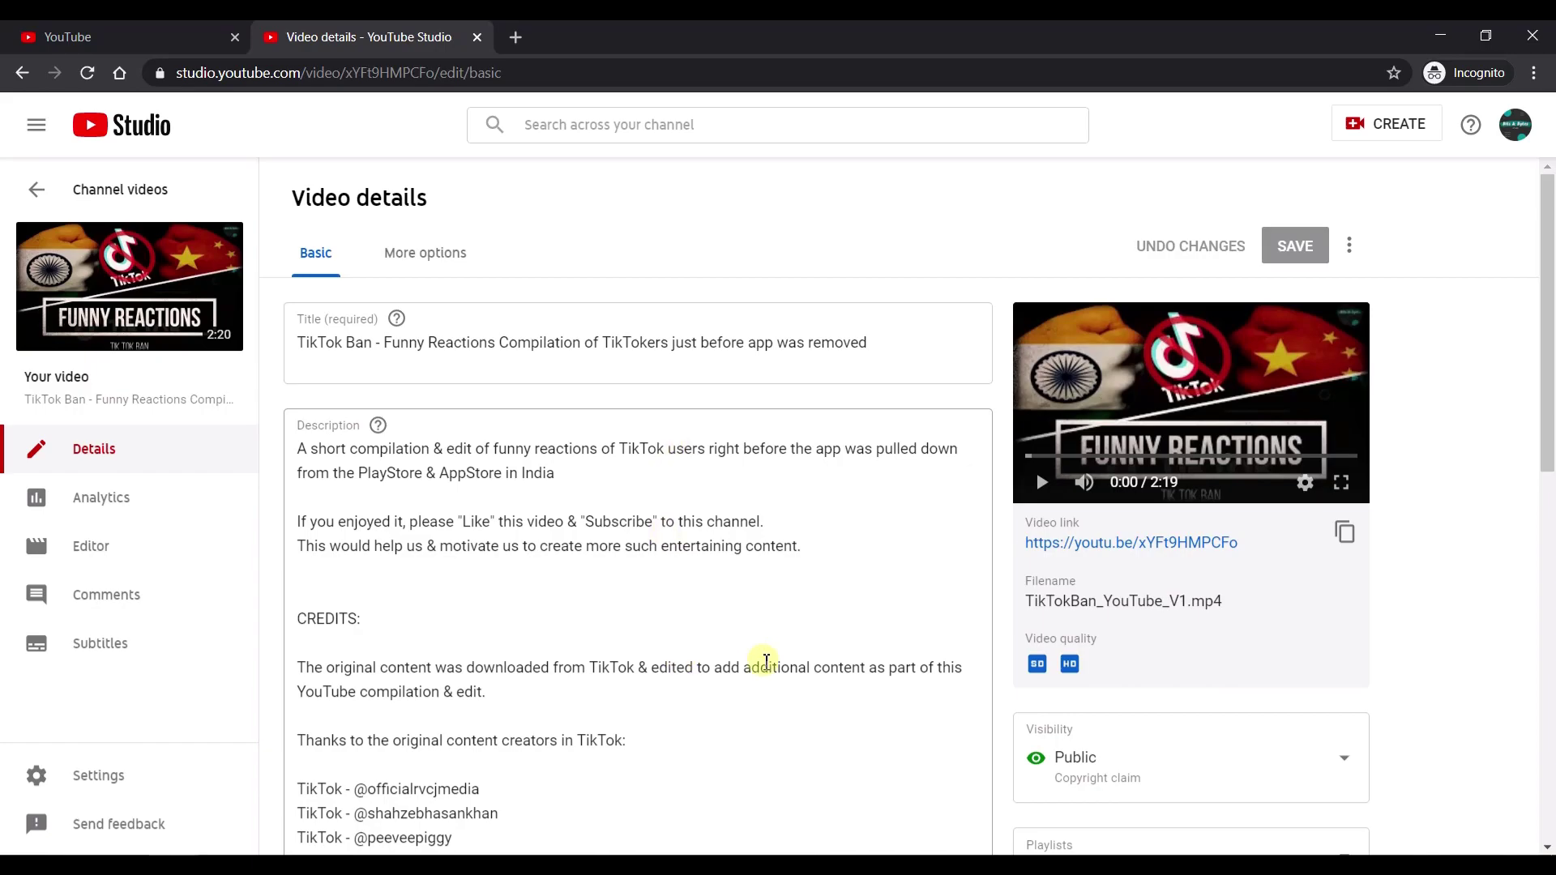
click(1135, 758)
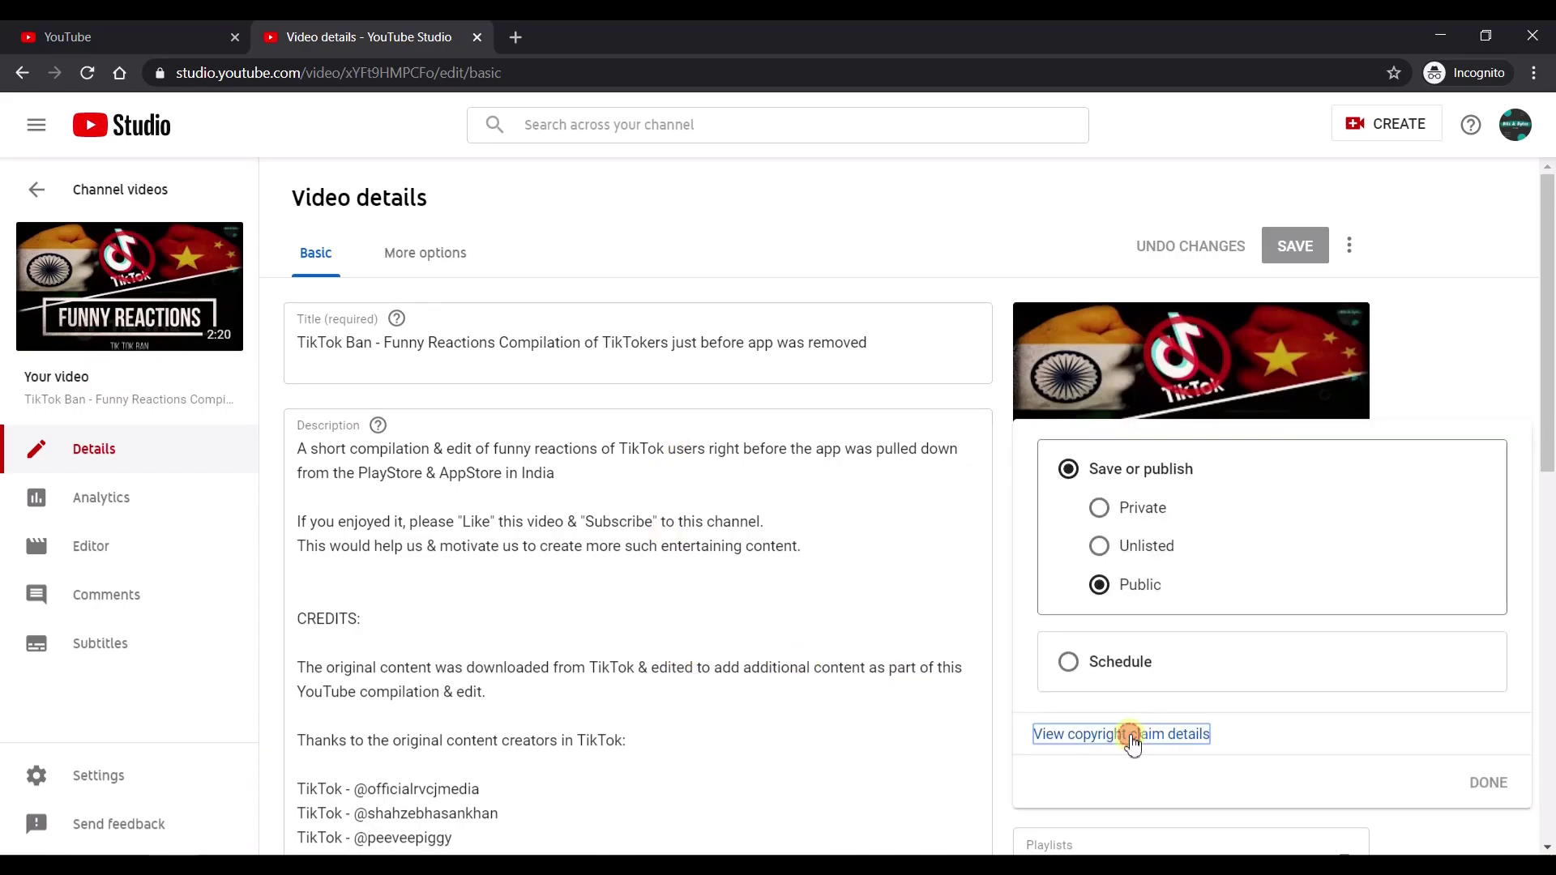
click(1132, 736)
scroll(828, 681, down, 1)
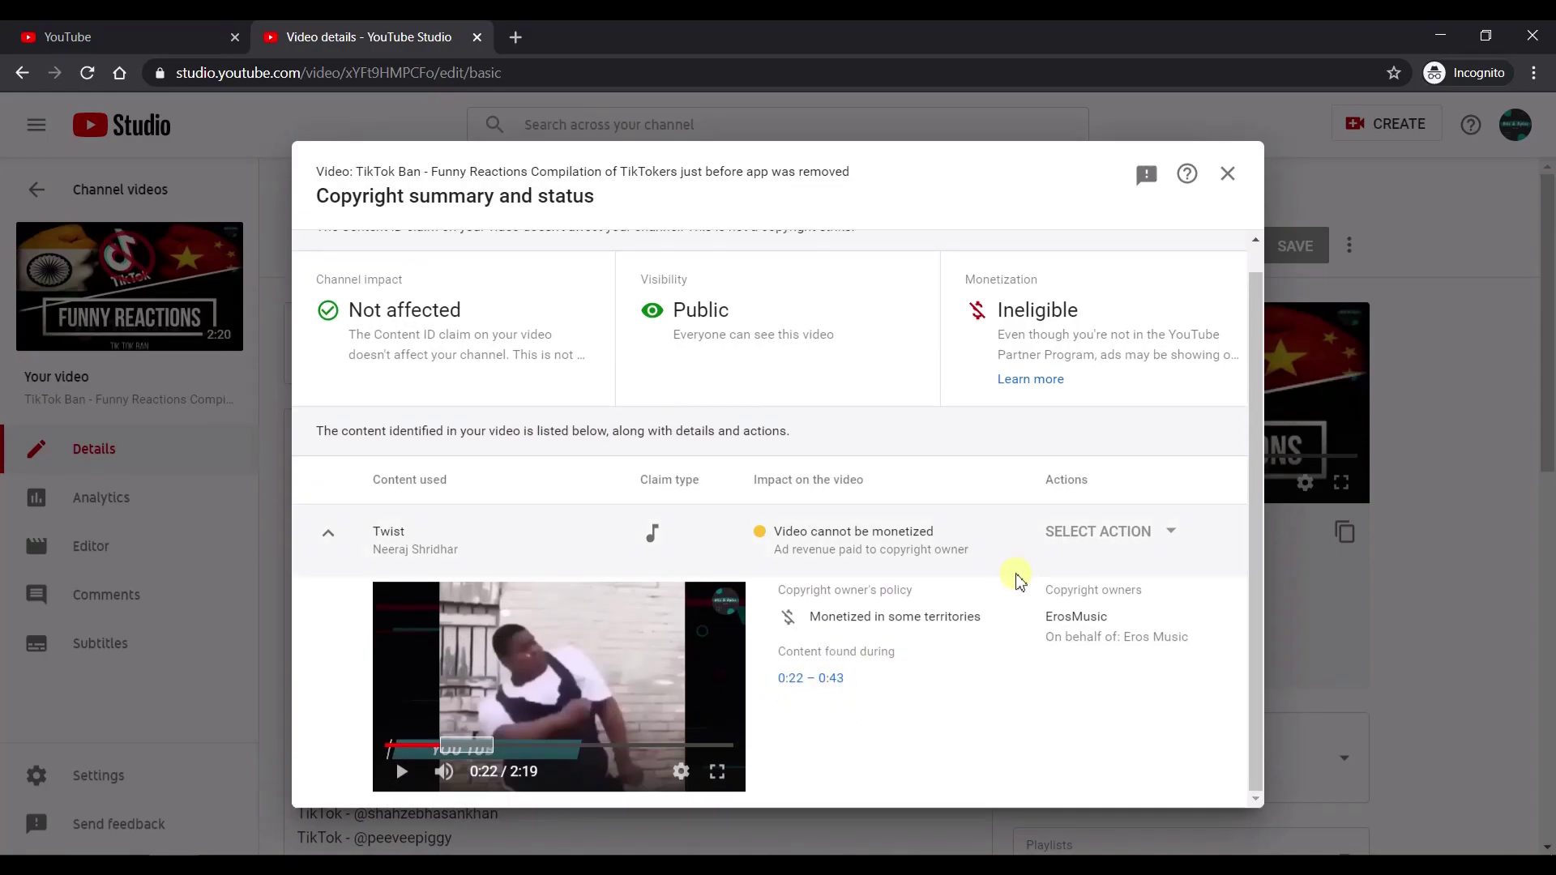
scroll(1018, 580, up, 1)
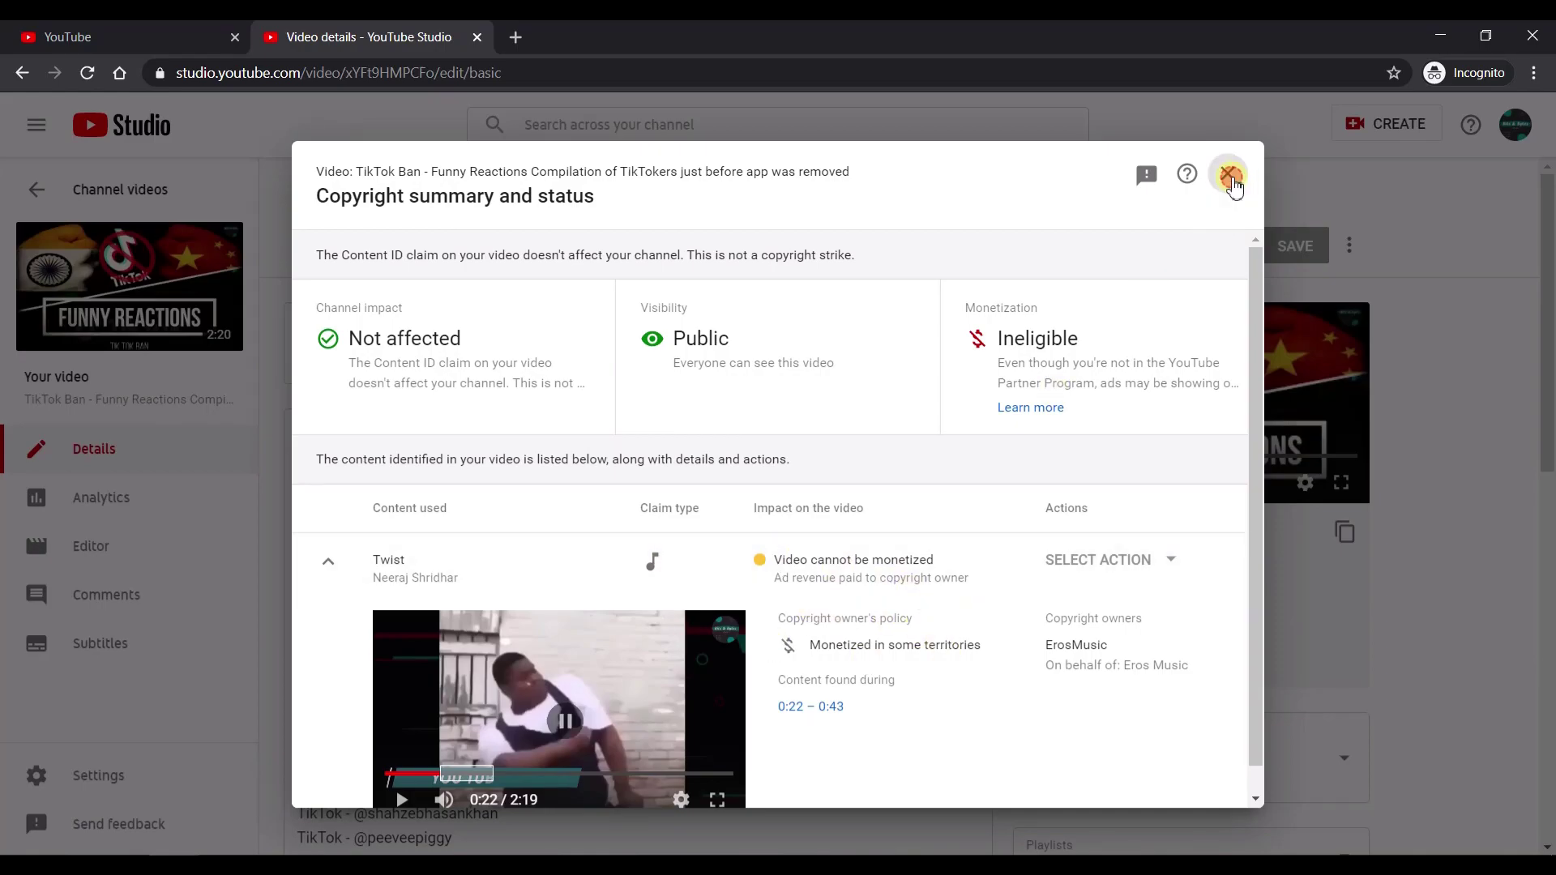
- Close the copyright summary and verify the video's visibility is still Public
click(1228, 174)
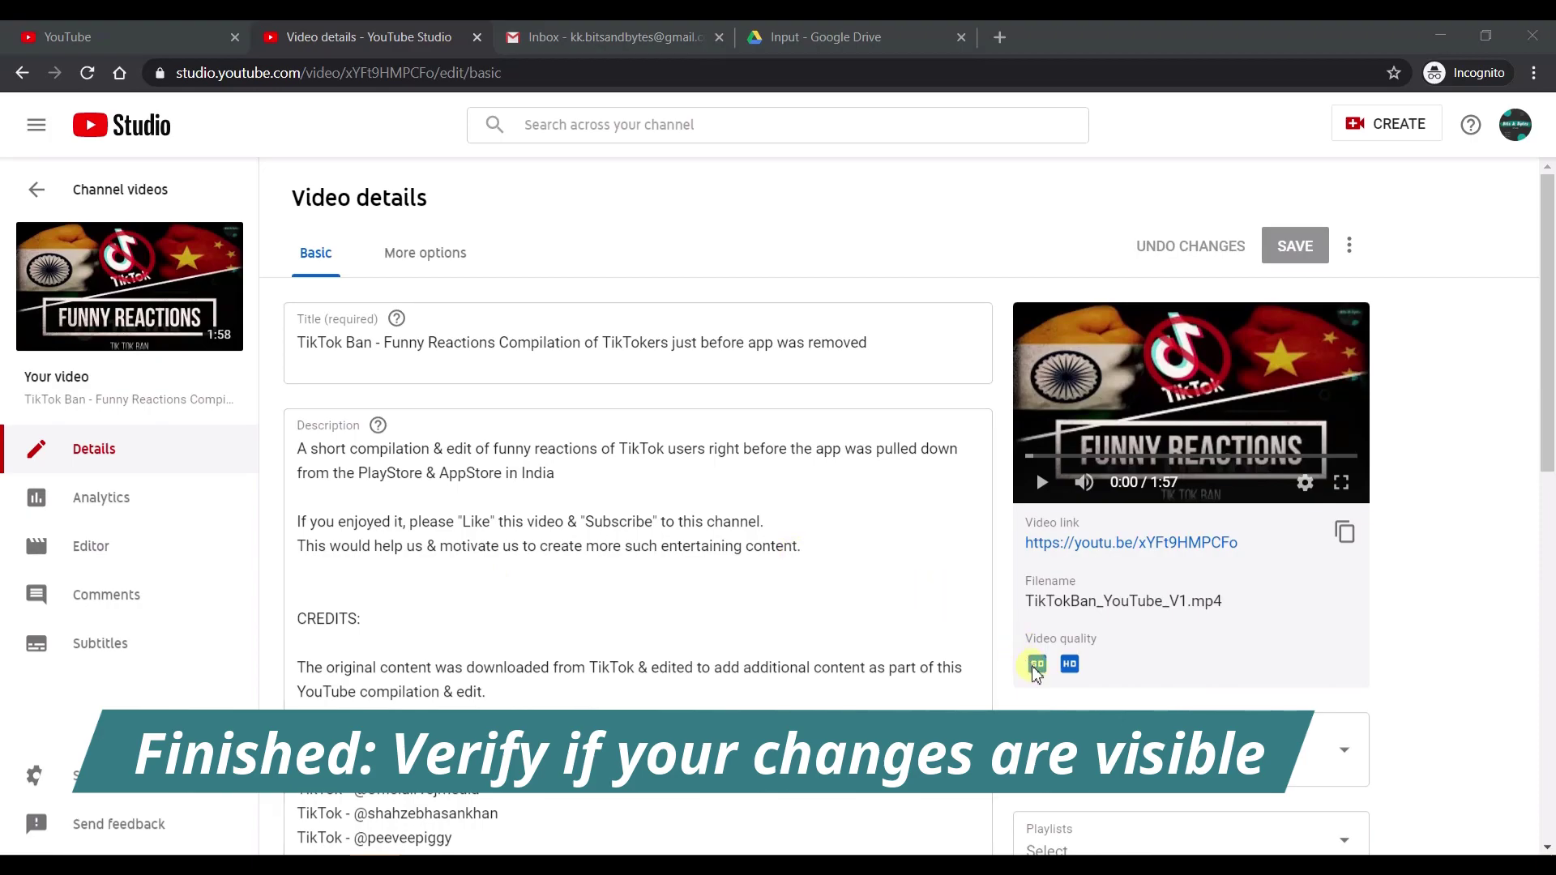
mouse_move(1036, 669)
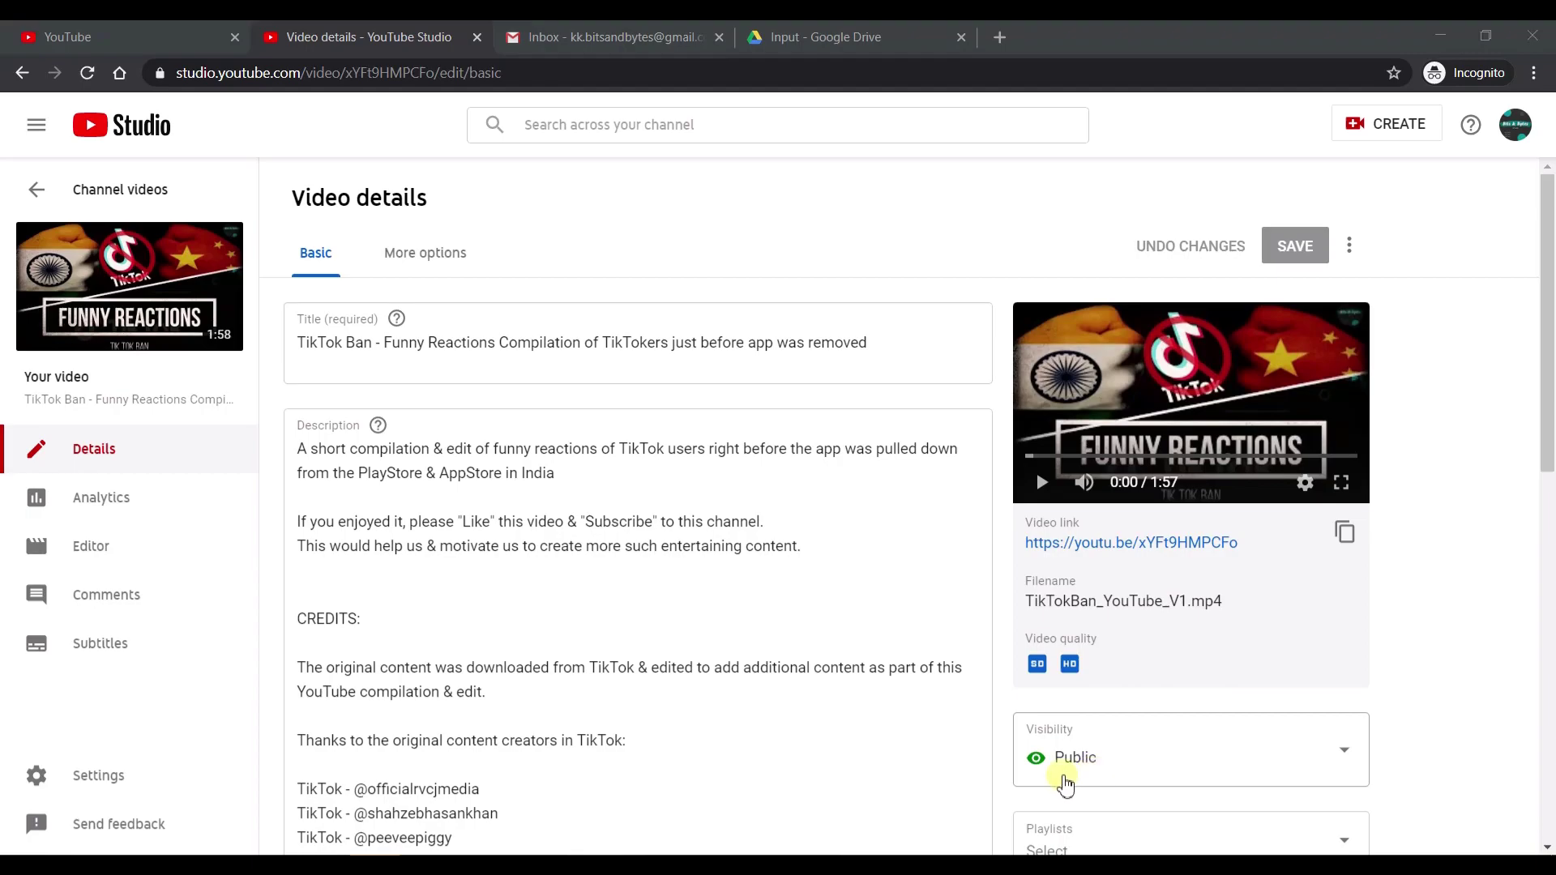
click(1112, 768)
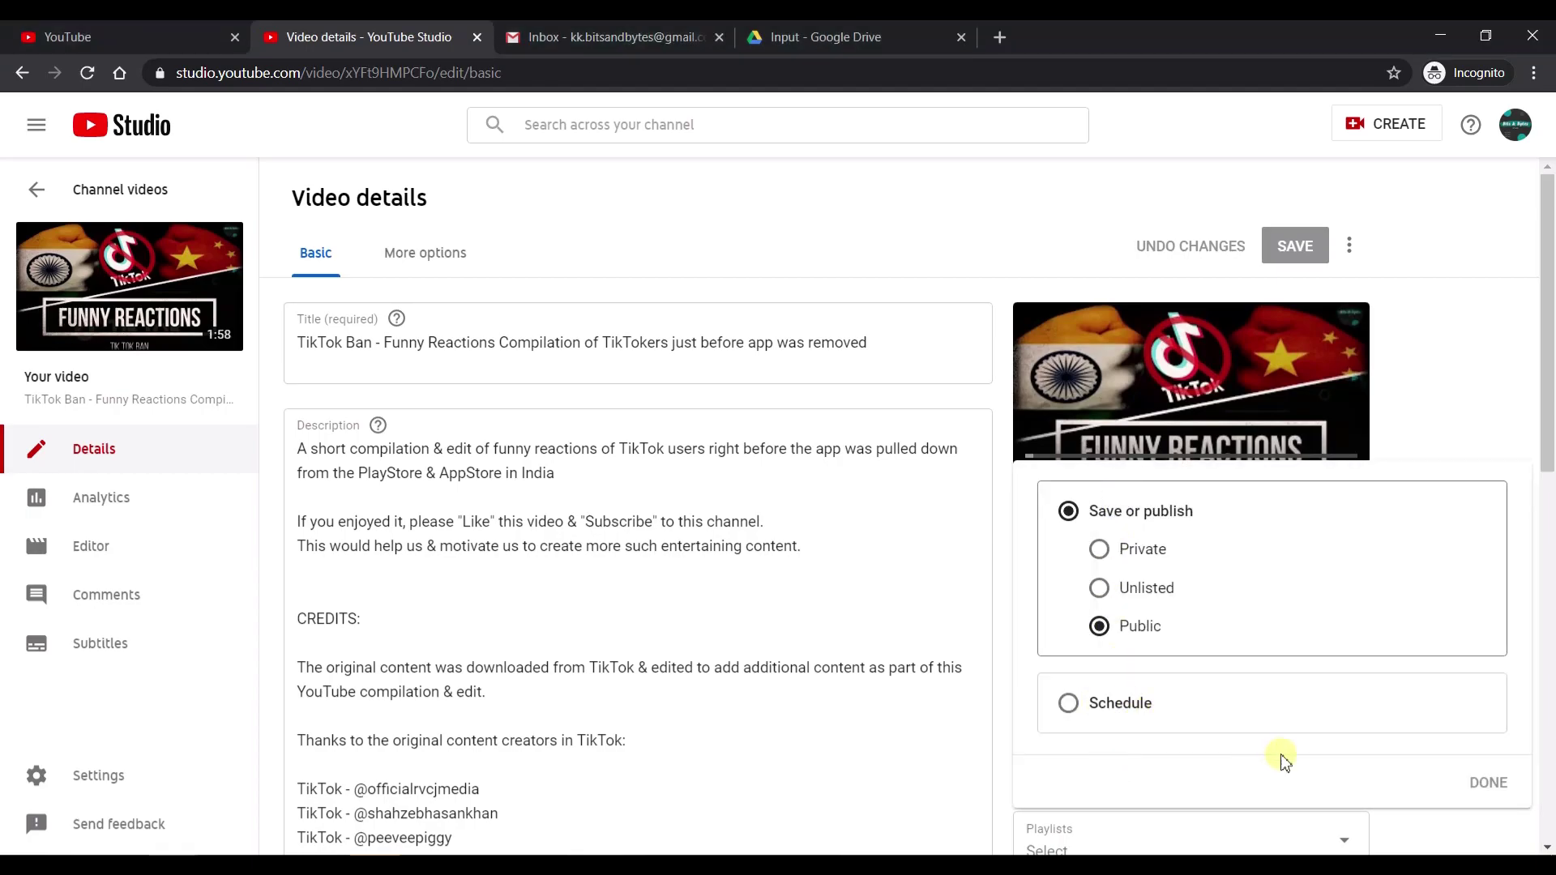
click(1476, 783)
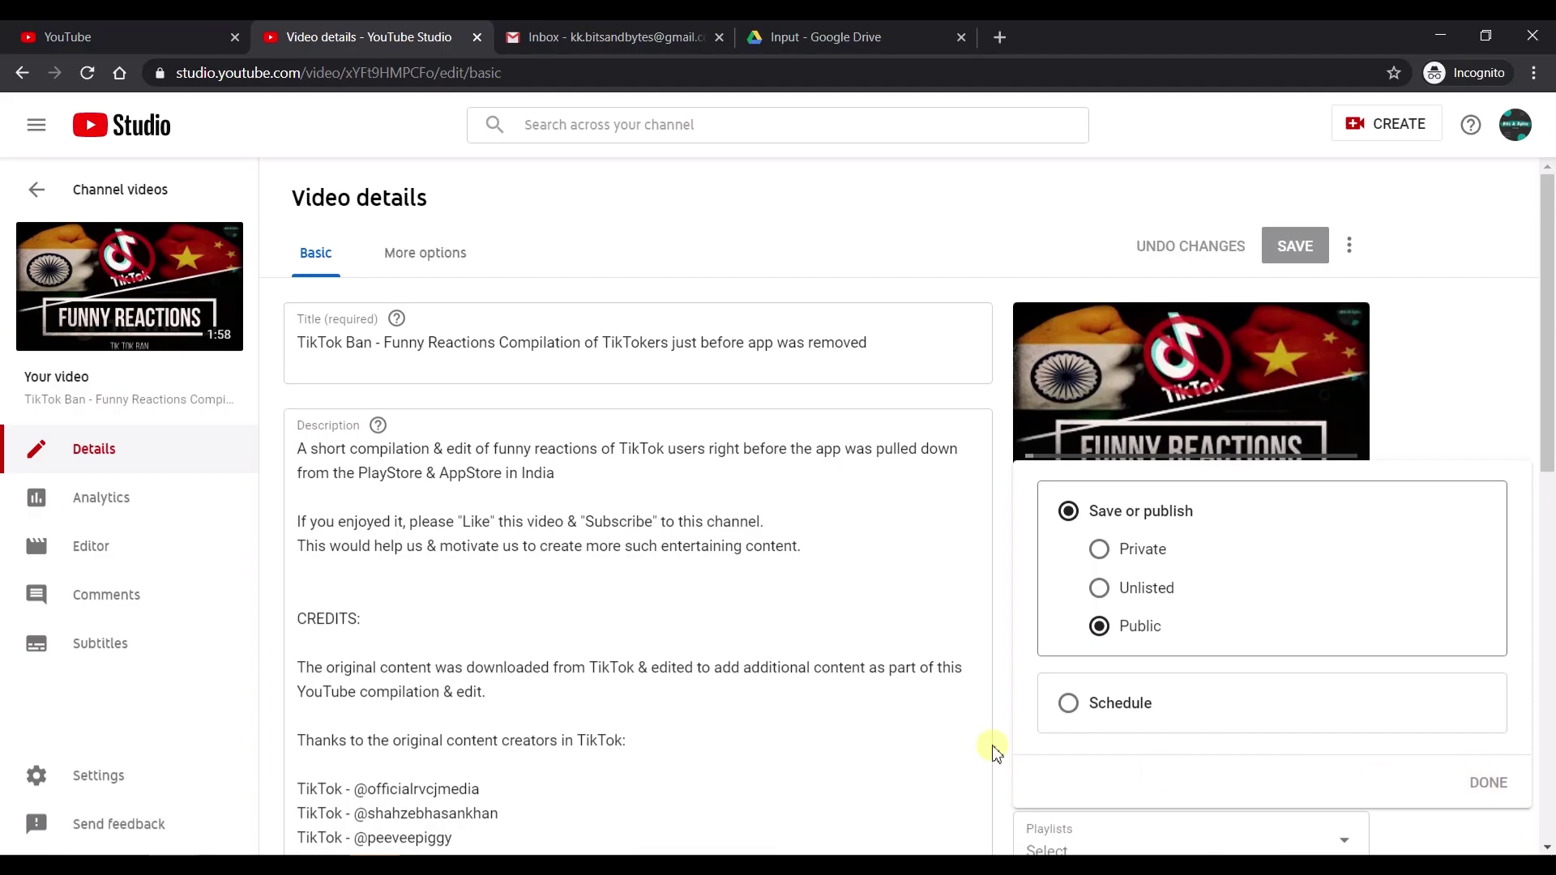